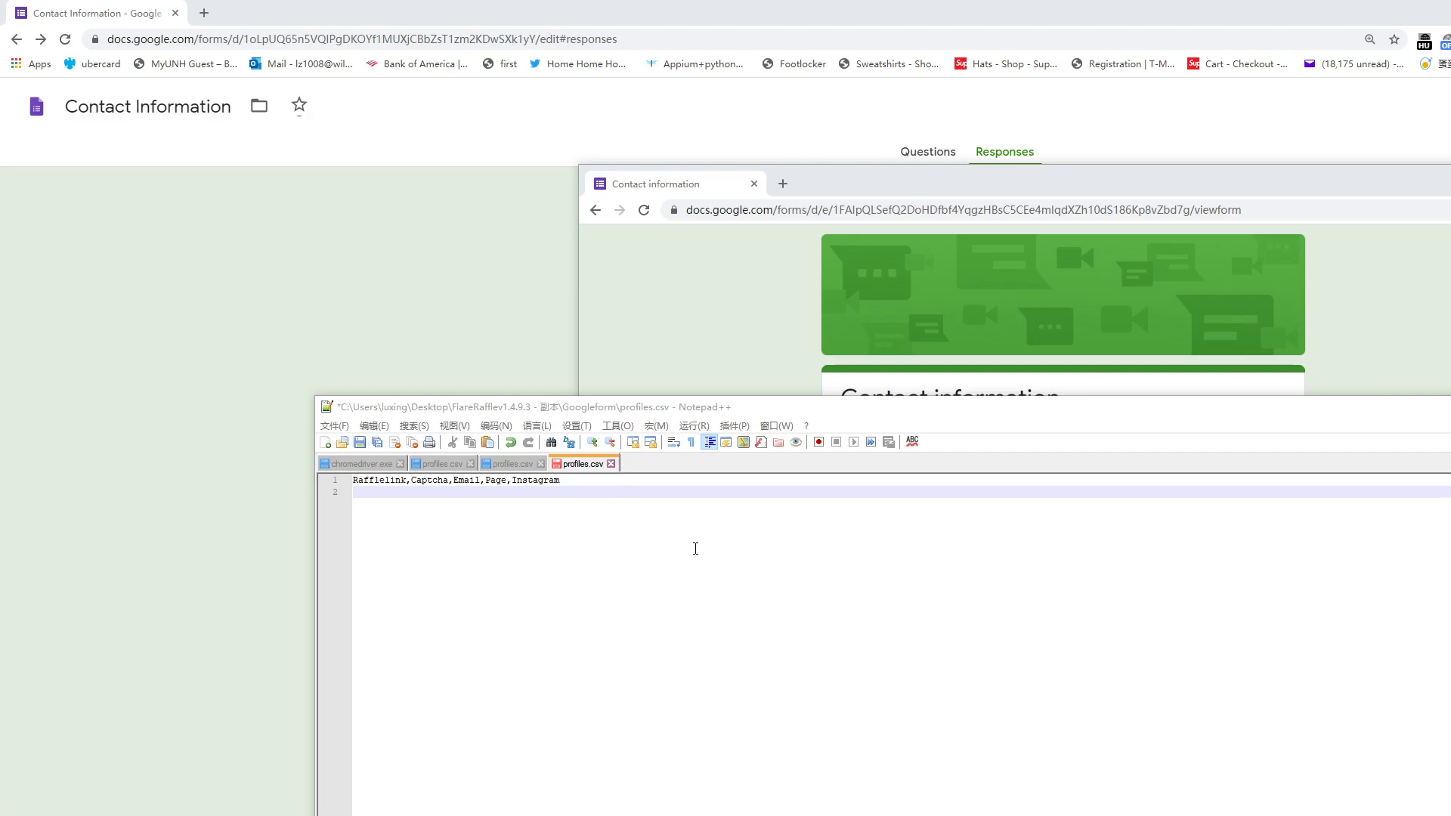
# Step: Reload the Contact information form so it is blank
pyautogui.click(817, 212)
pyautogui.click(721, 419)
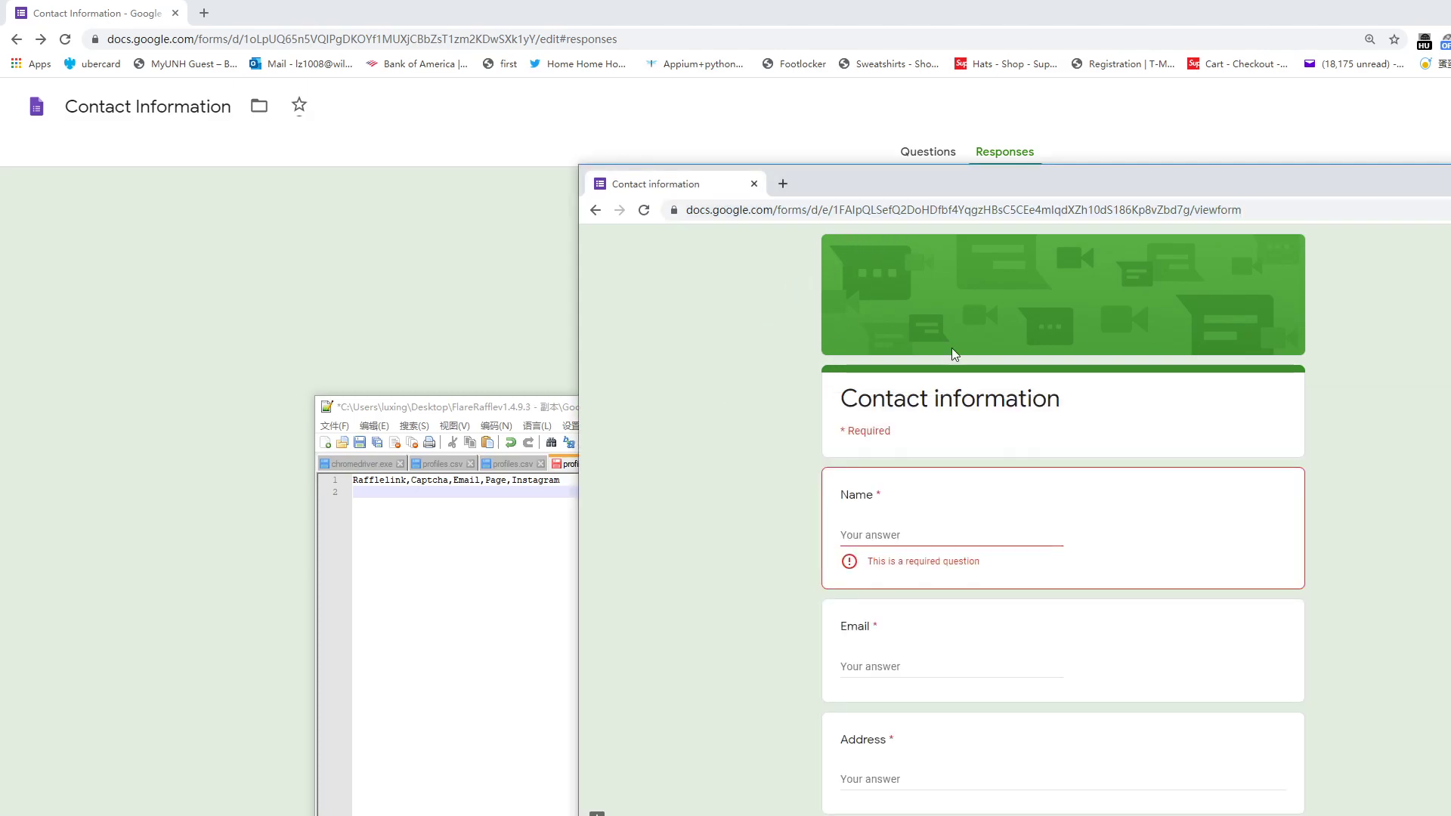
pyautogui.click(645, 210)
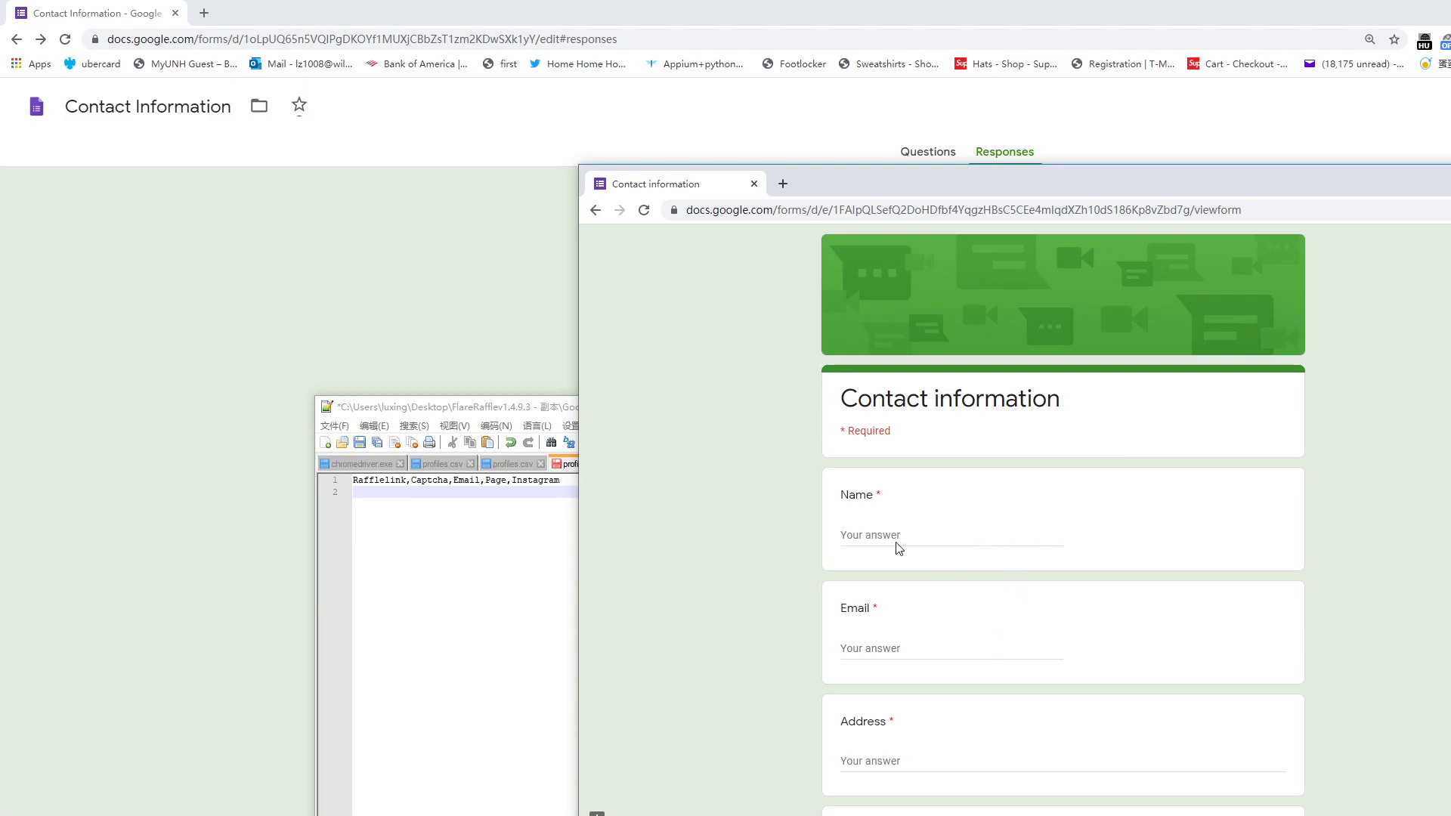
pyautogui.scroll(-3, 1058, 438)
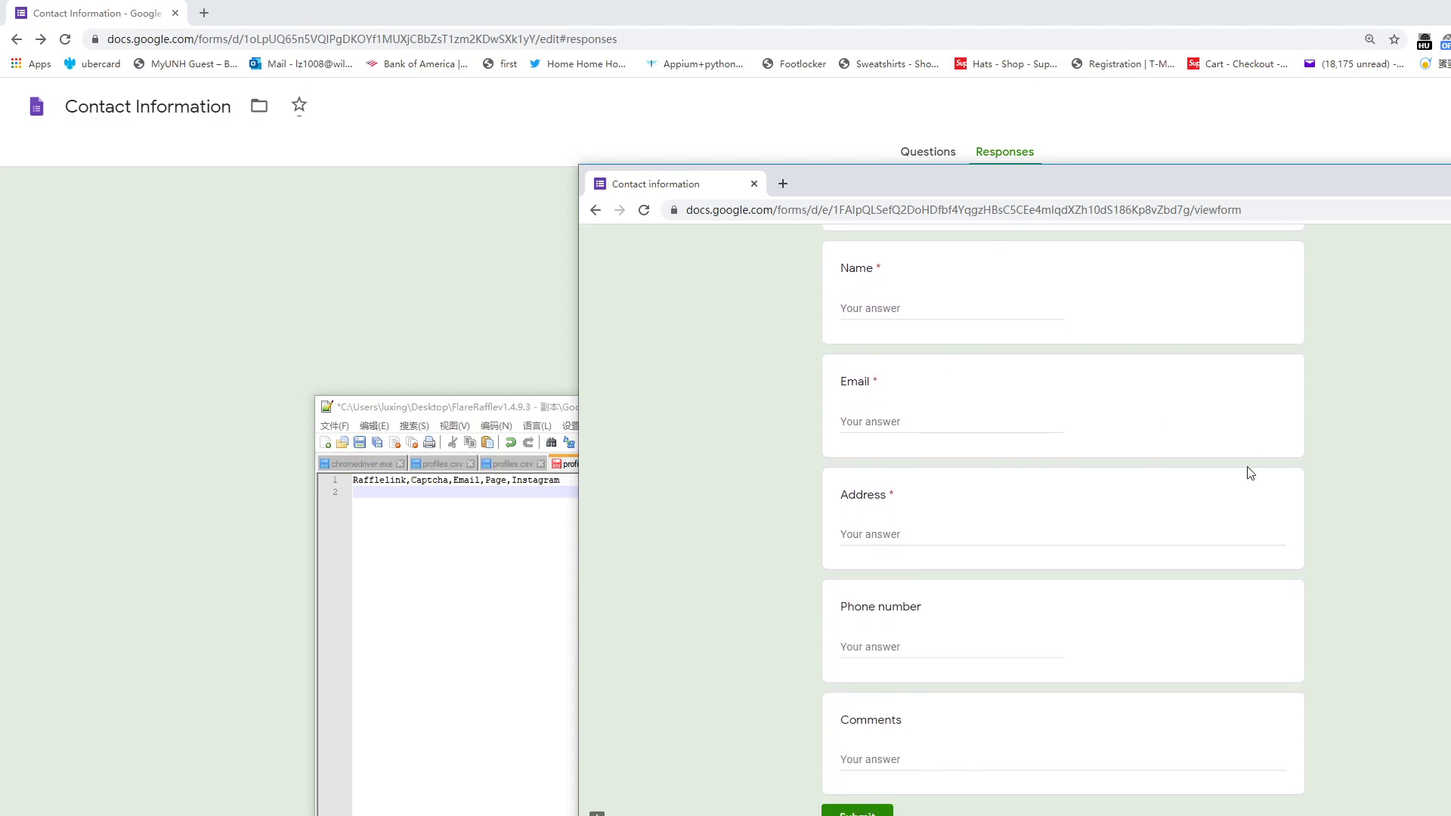
pyautogui.scroll(3, 892, 476)
pyautogui.scroll(-1, 944, 439)
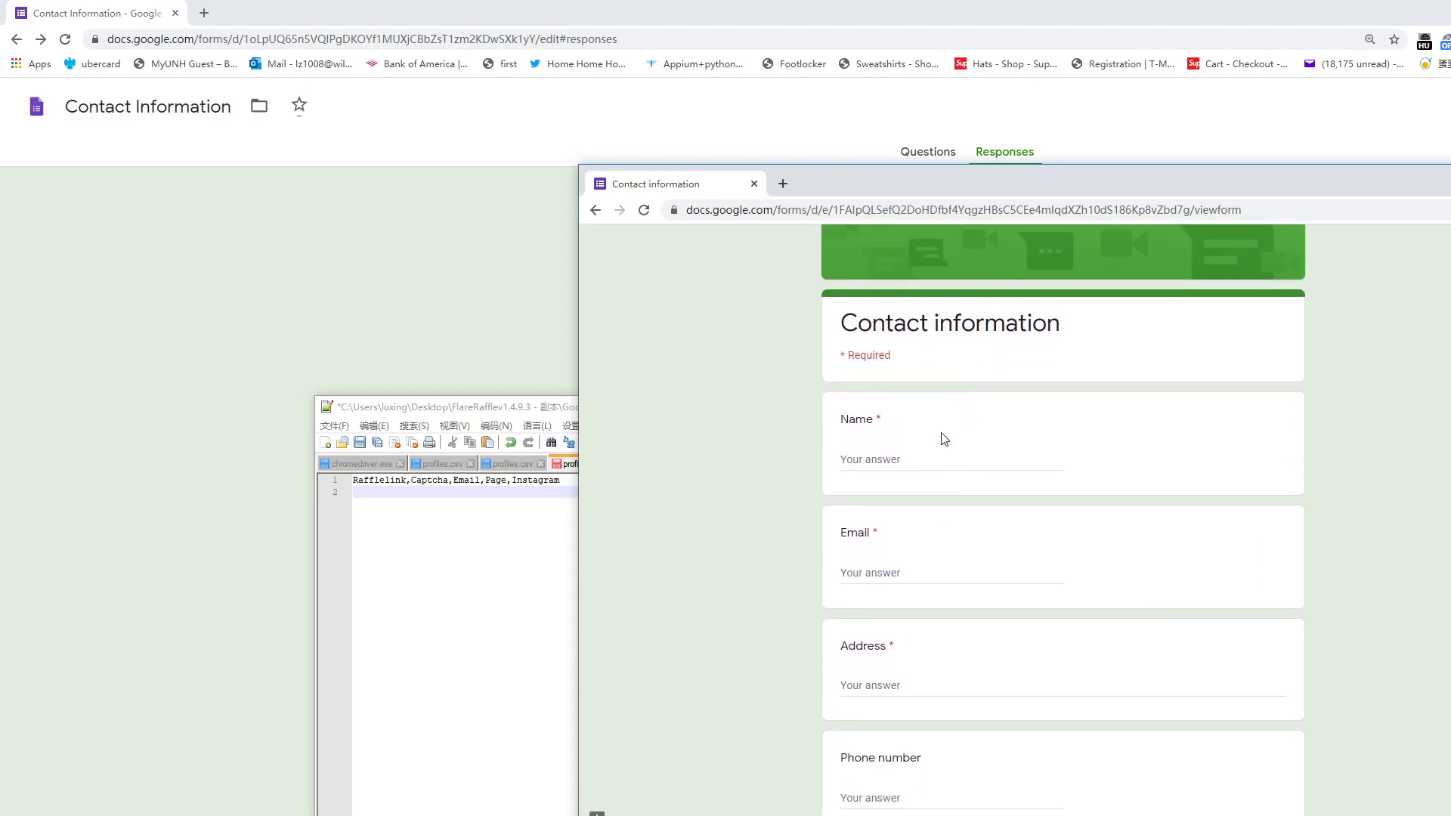
# Step: Copy the form's viewform link onto line 2 of profiles.csv
pyautogui.click(1015, 209)
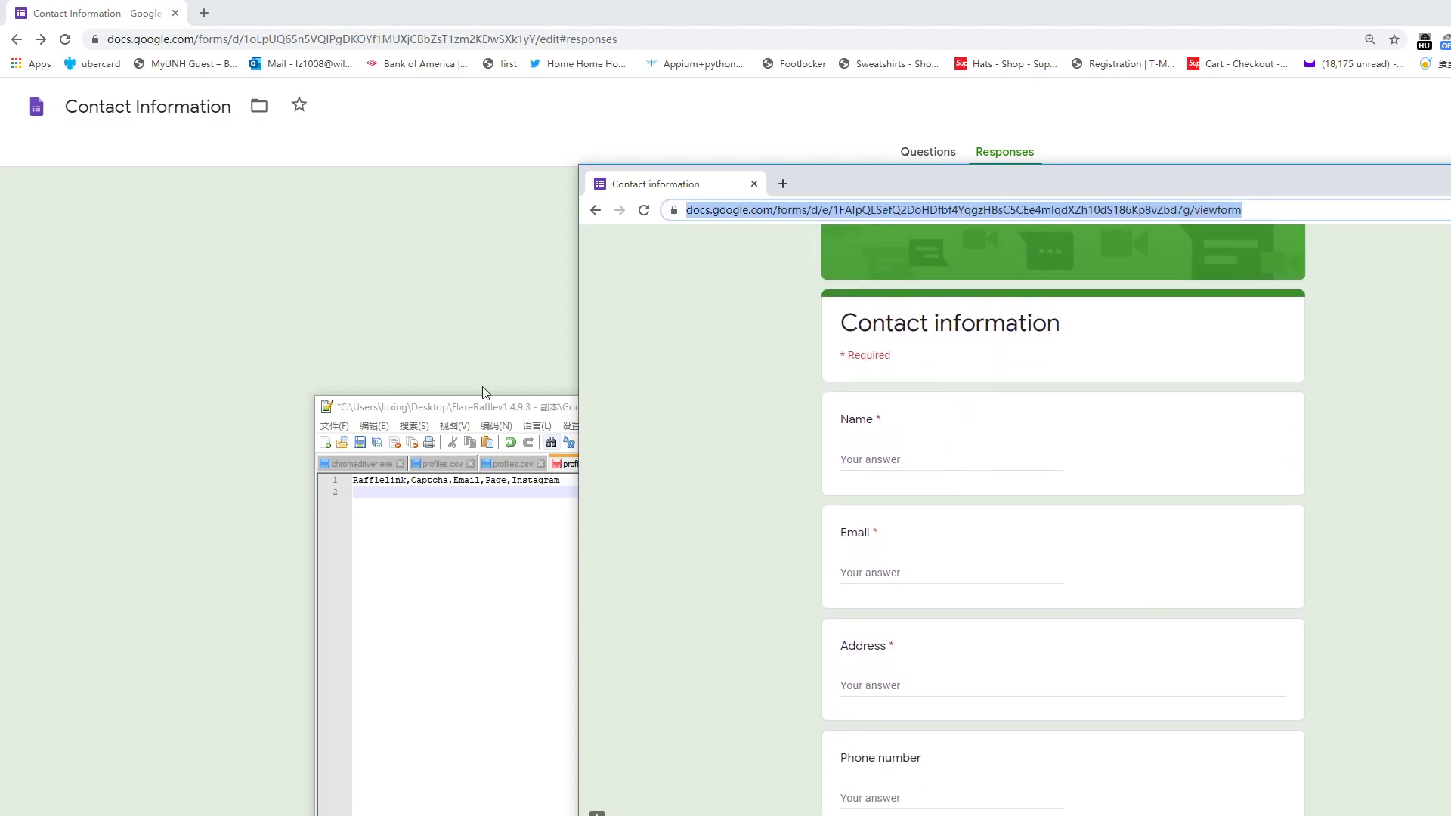
pyautogui.click(455, 541)
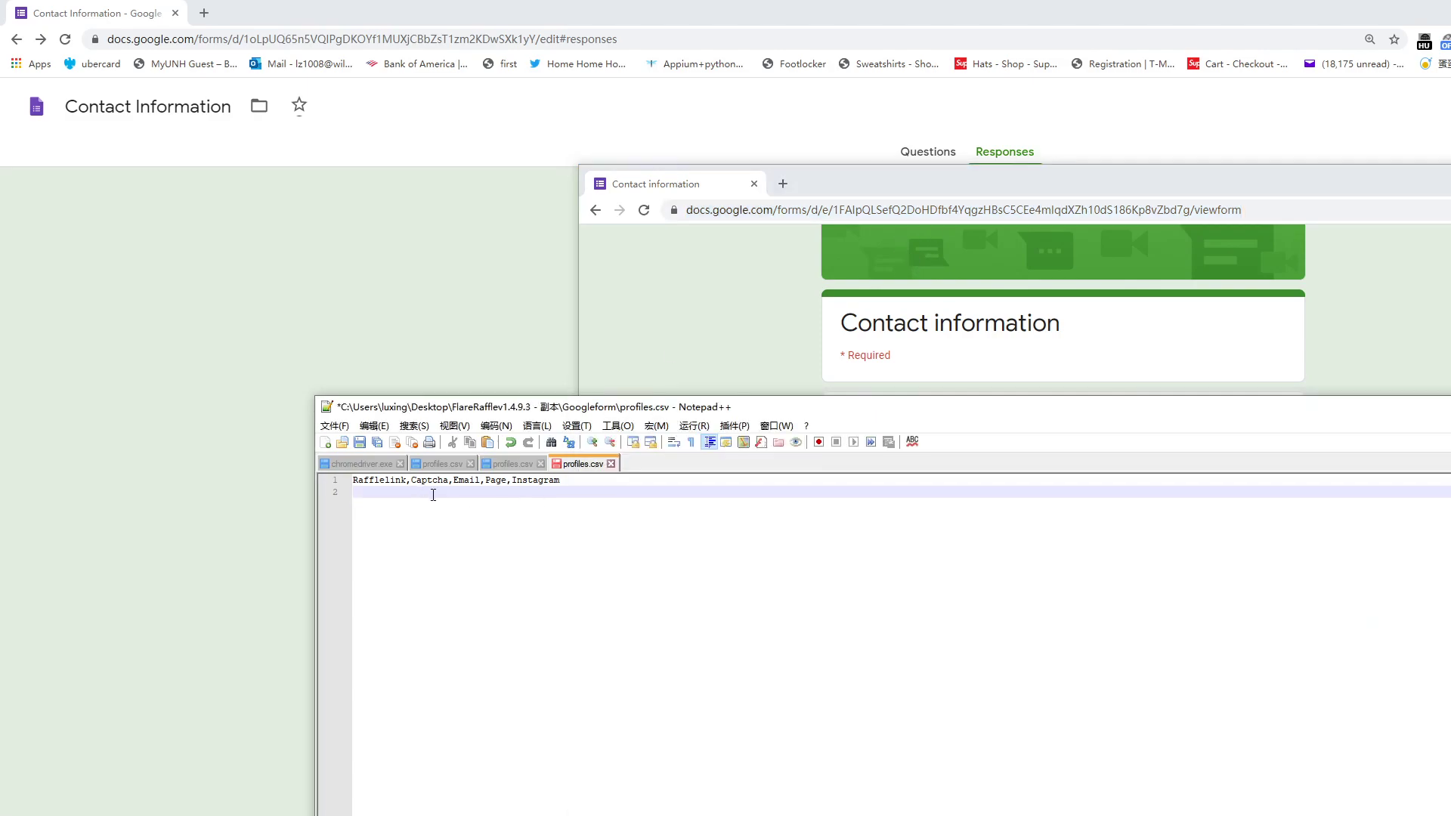
pyautogui.write('https://docs.google.com/forms/d/e/1FAIpQLSefQ2DoHDfbf4YqgzHBsC5CEe4mIqdXZh10dS186Kp8vZbd7g/viewform')
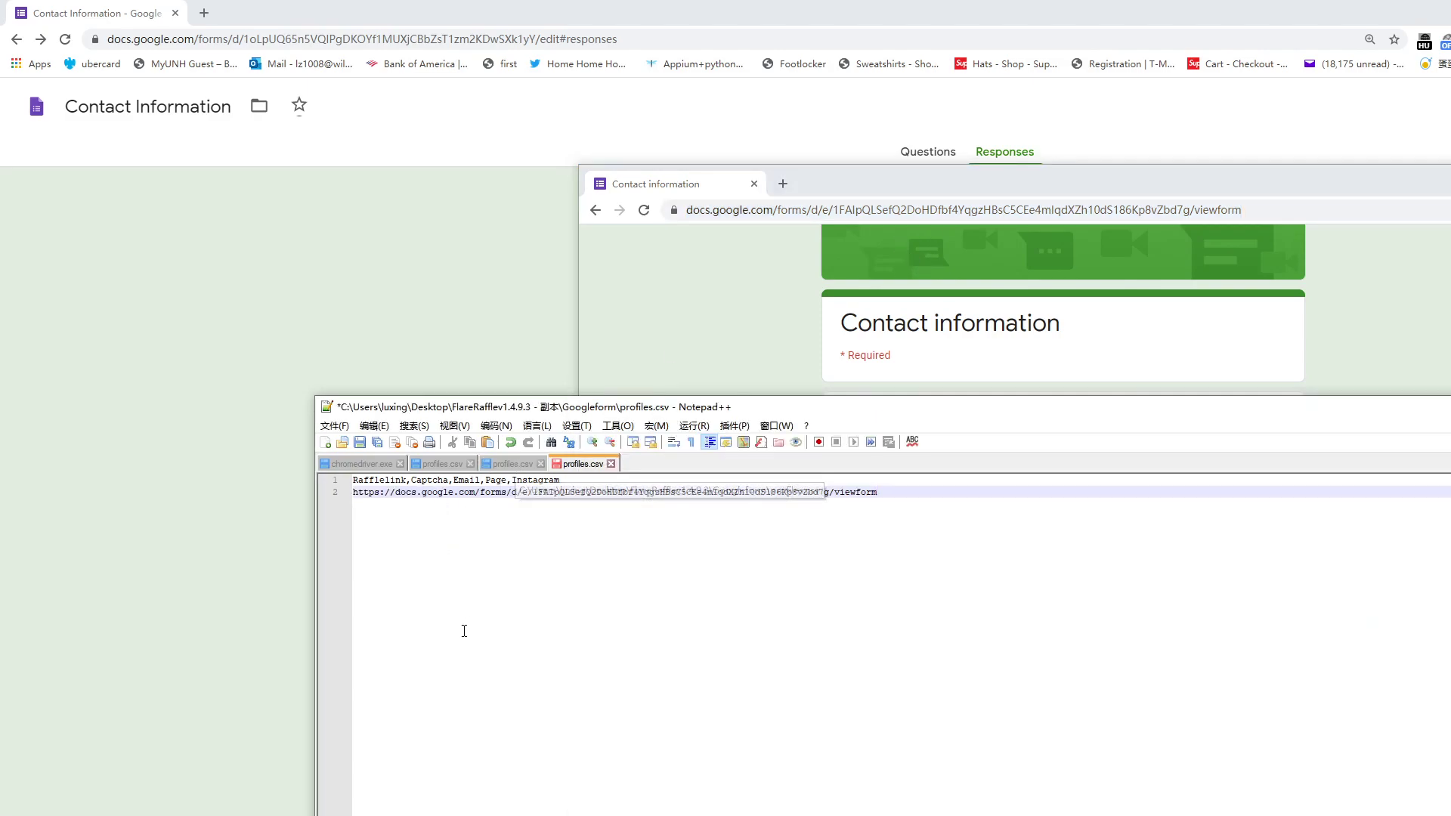
# Step: Fill in Name, Email, Address and Phone number with the test contact's details
pyautogui.click(731, 356)
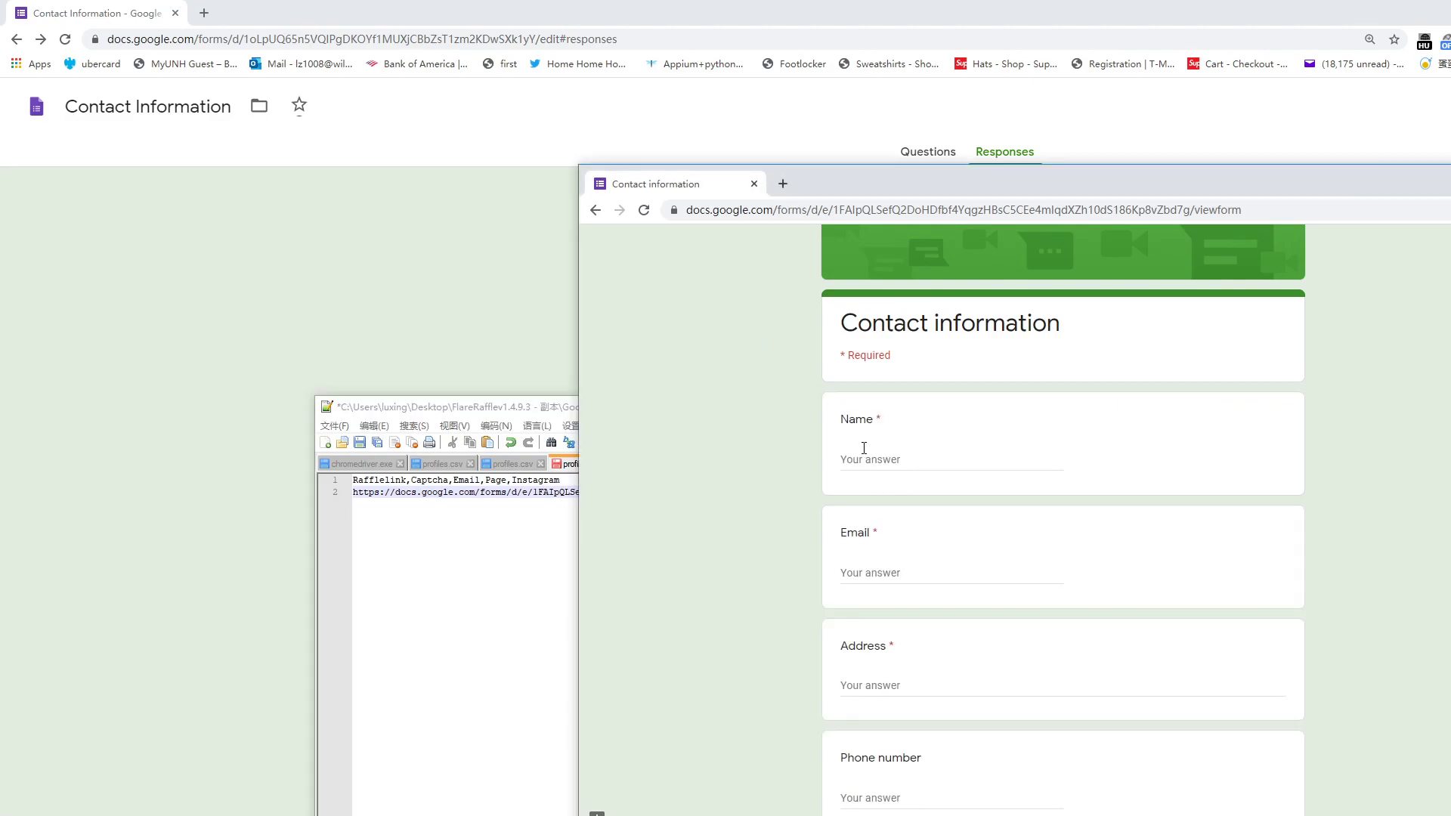
pyautogui.scroll(-1, 869, 491)
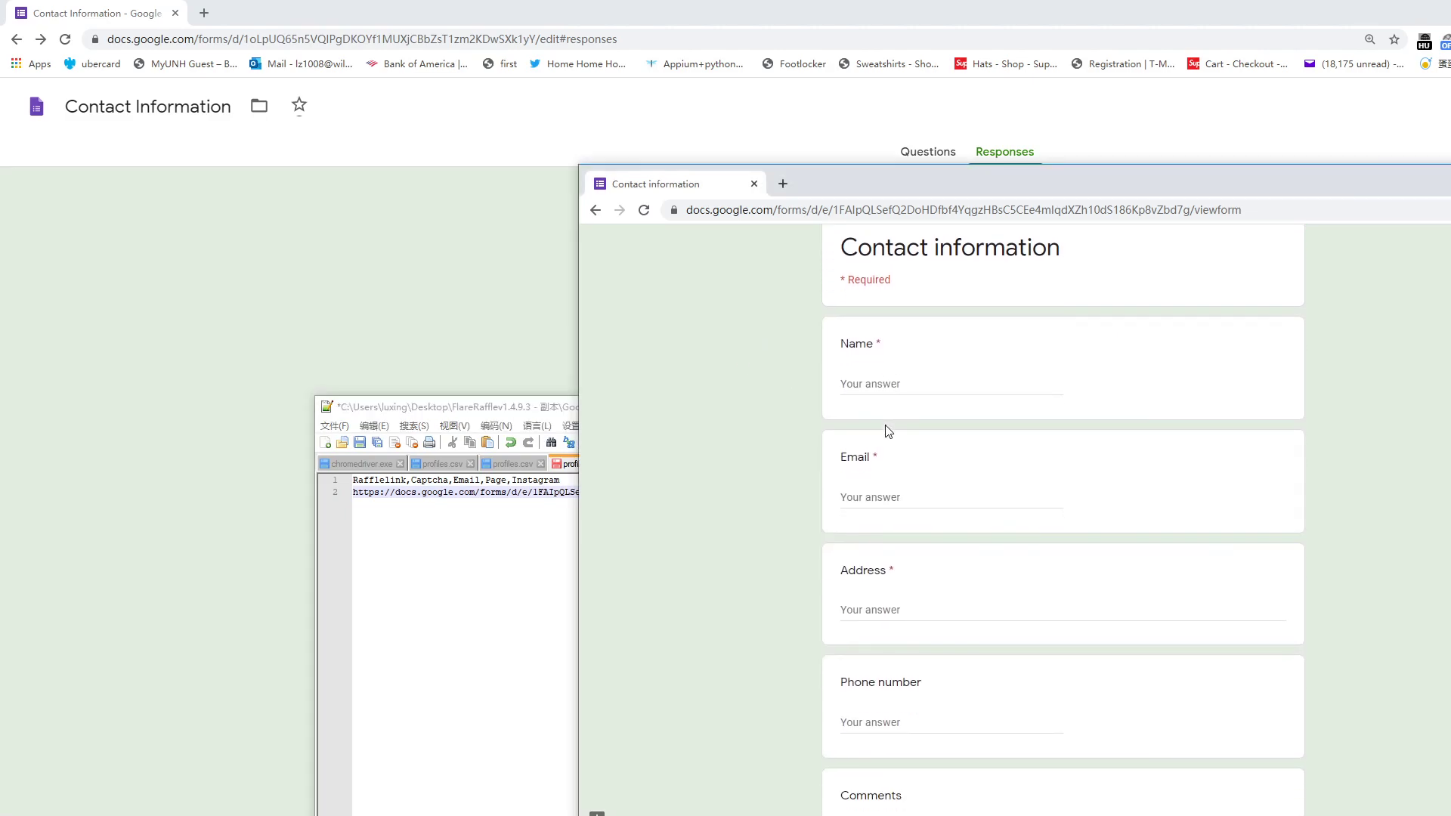
pyautogui.click(891, 384)
pyautogui.write('flare ')
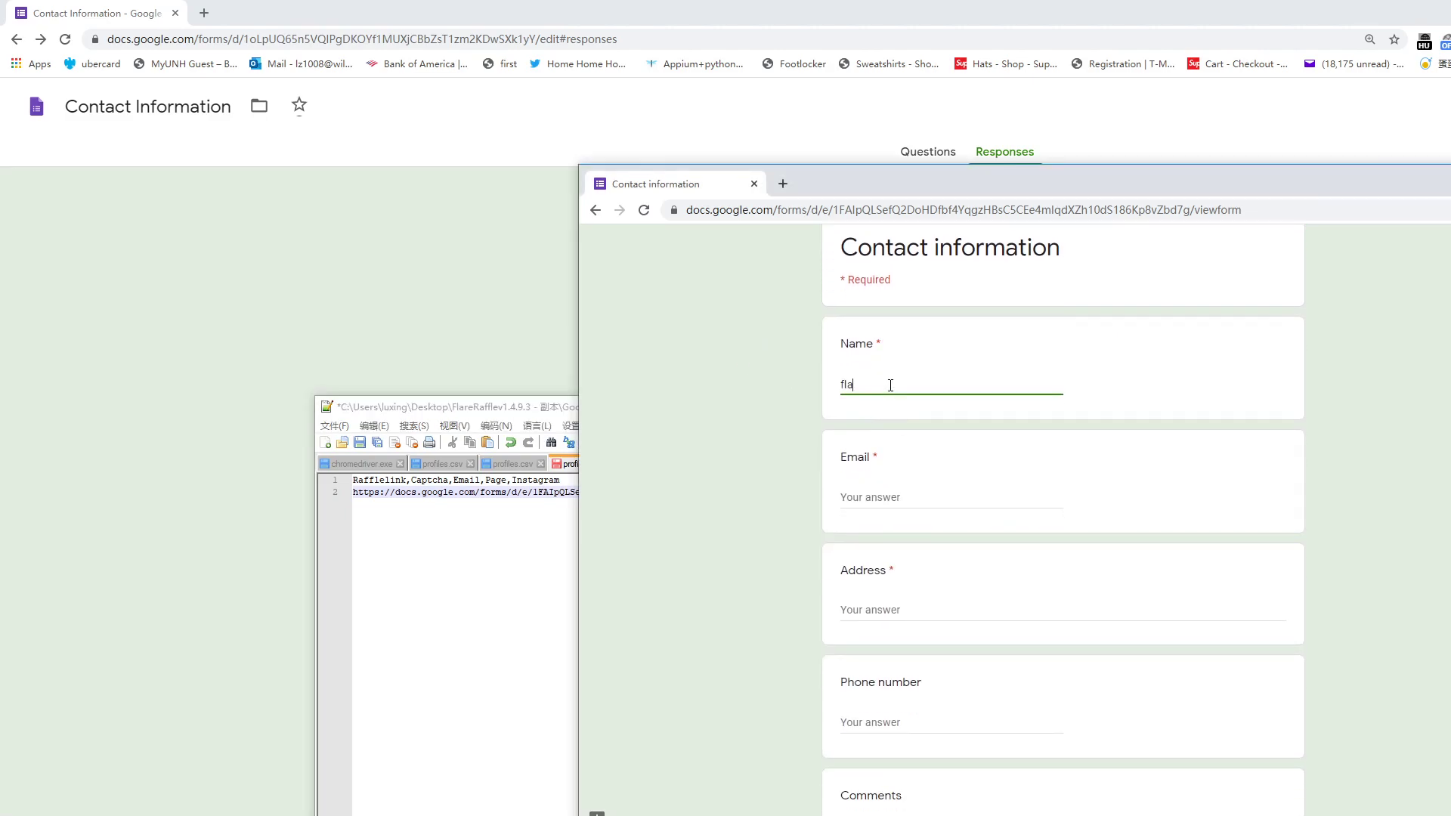
pyautogui.write('mmk')
pyautogui.press('Tab')
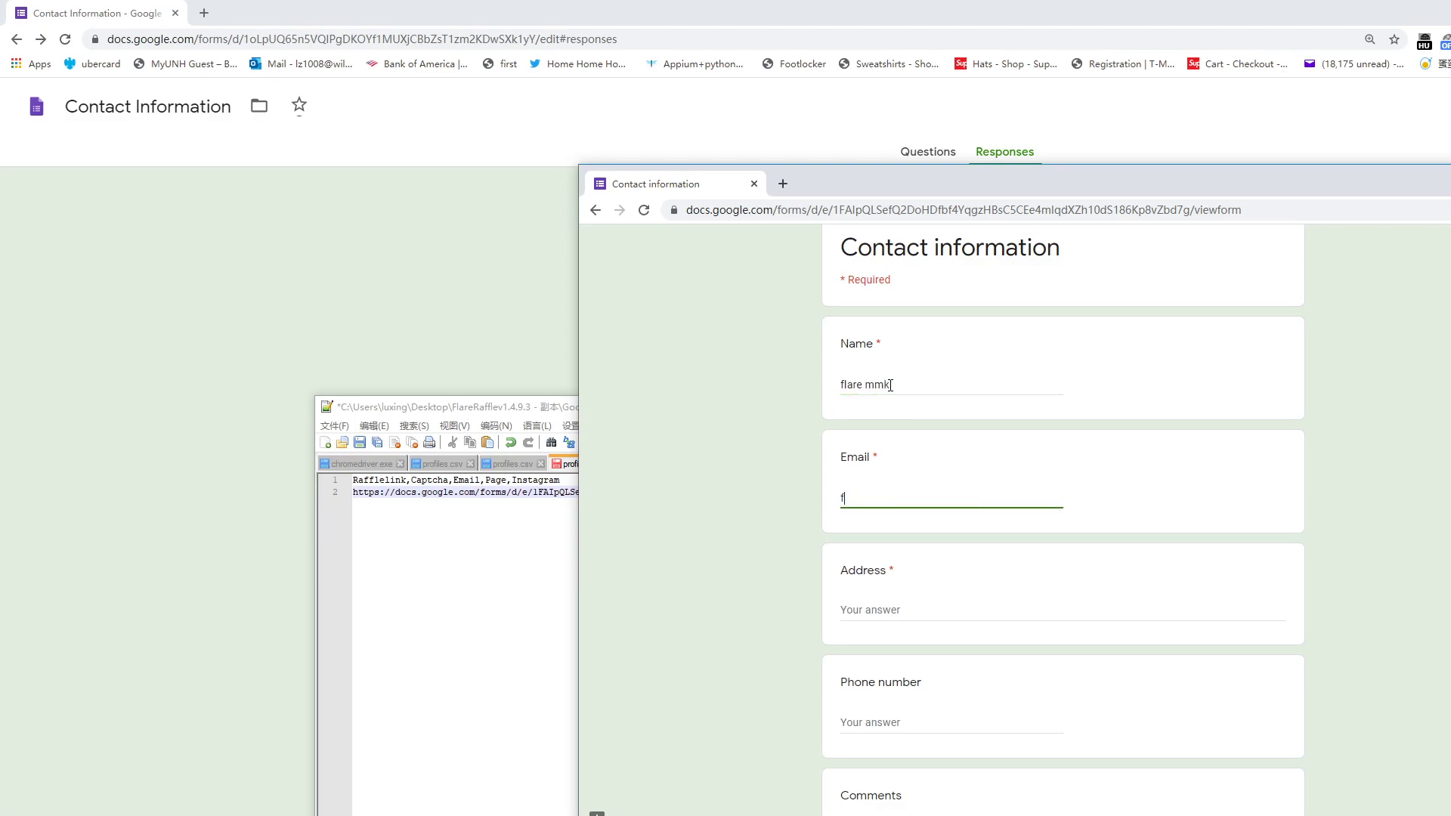
pyautogui.press('Tab')
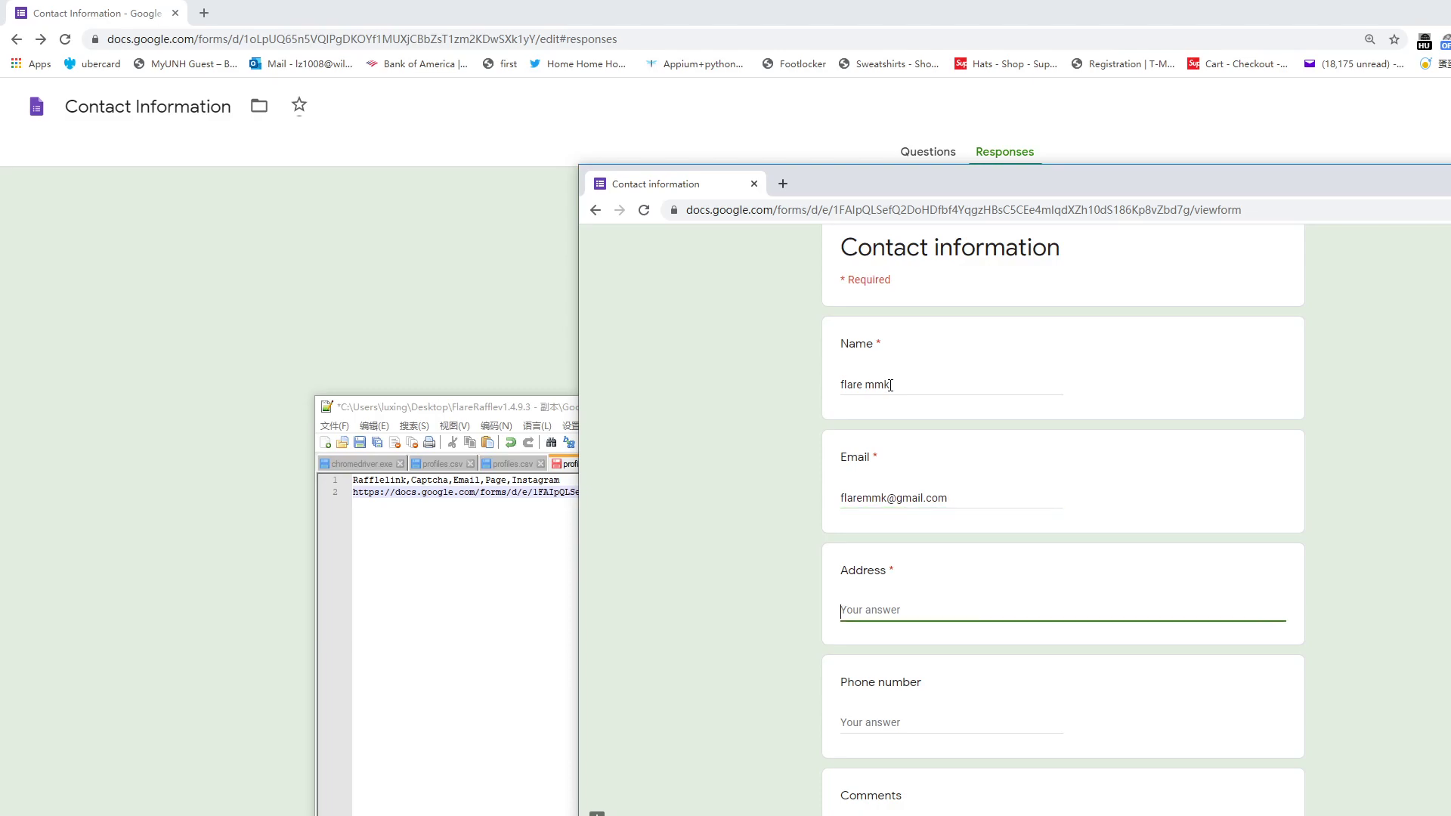
pyautogui.write('123 fl')
pyautogui.write('are rd')
pyautogui.press('Tab')
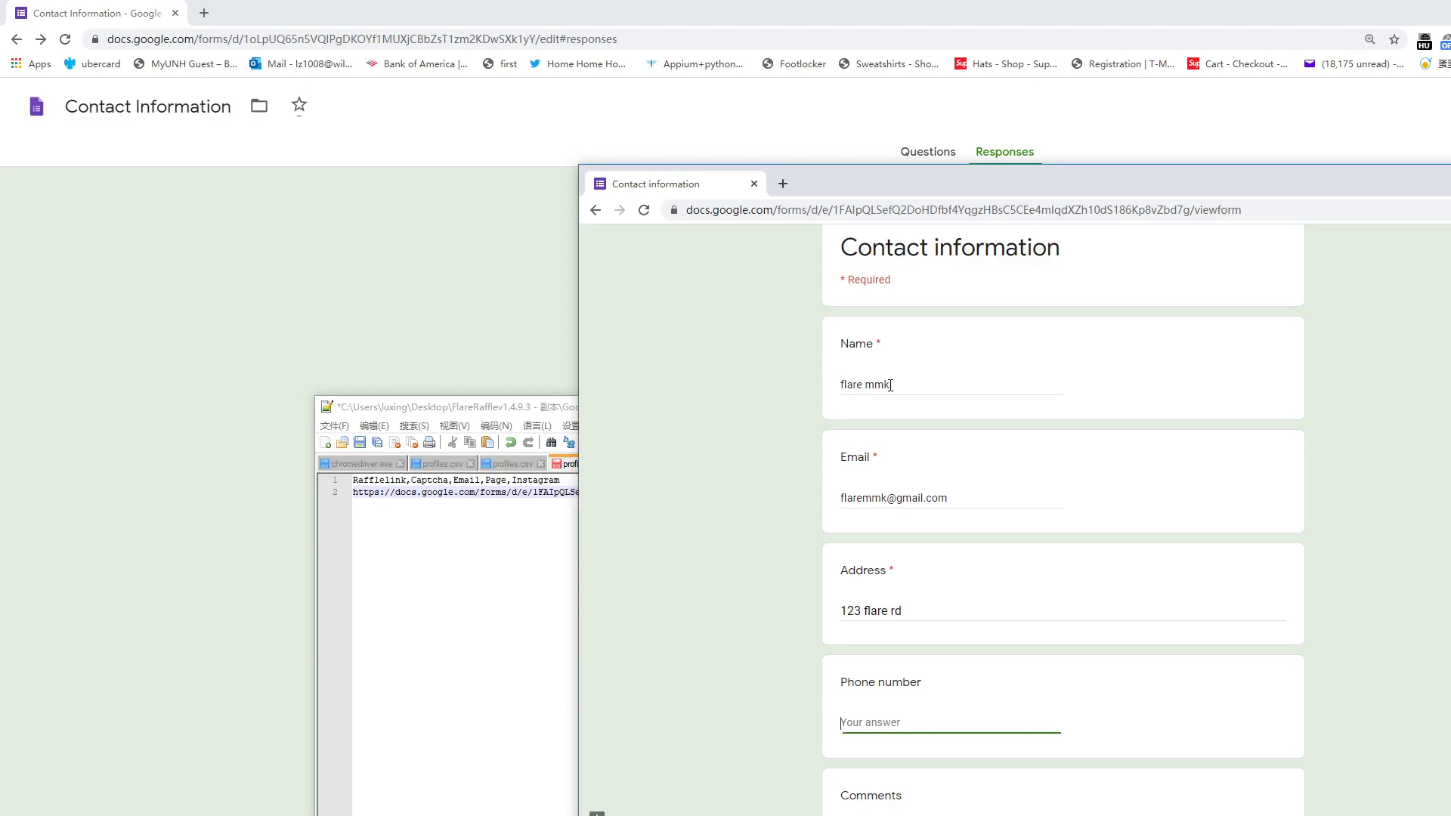
# Step: Enter the comment 'I love mmk' in the Comments field
pyautogui.scroll(-2, 932, 499)
pyautogui.click(938, 648)
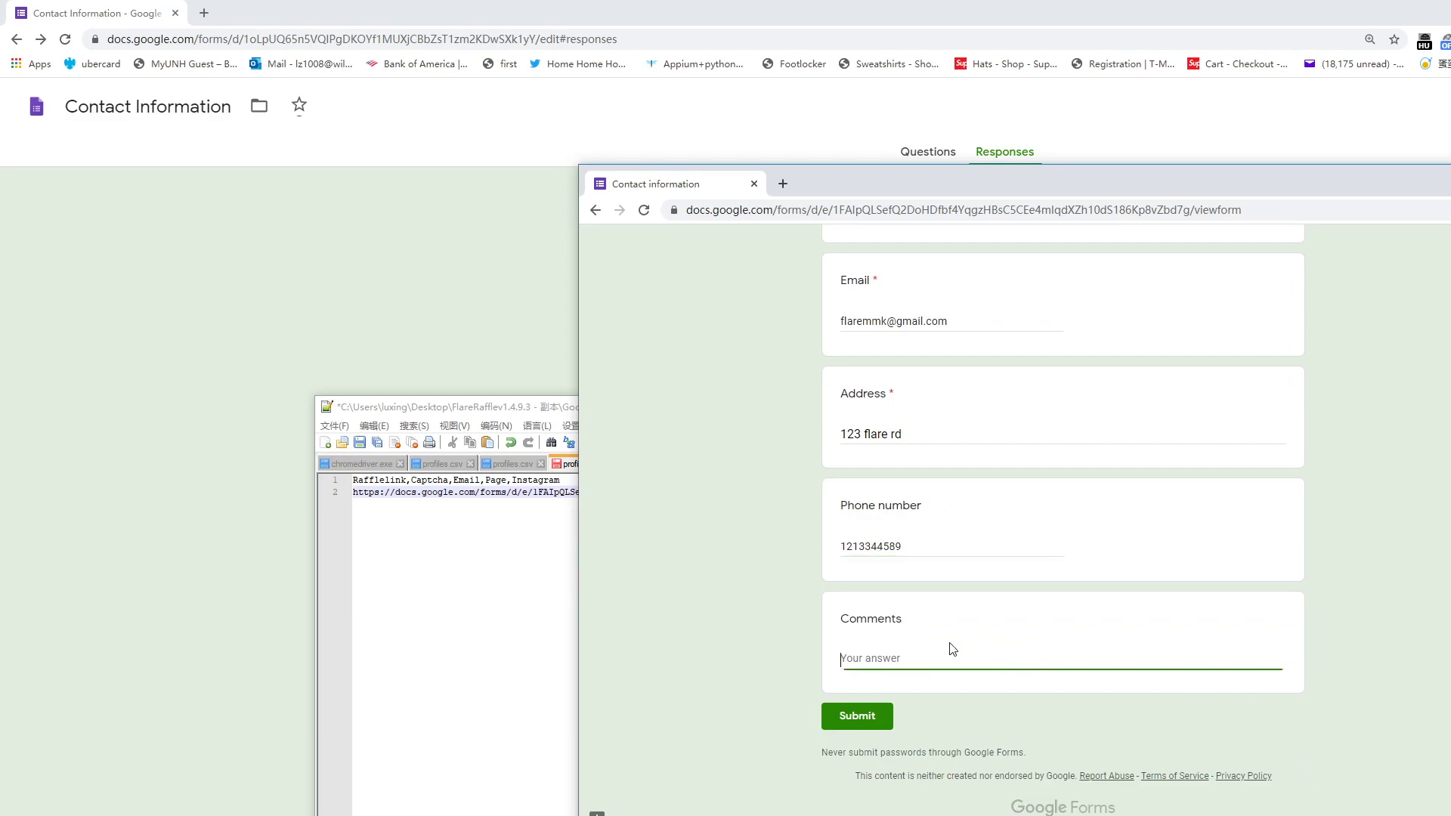
pyautogui.write('i')
pyautogui.press('BackSpace')
pyautogui.write('I love mm')
pyautogui.write('k')
pyautogui.scroll(2, 917, 645)
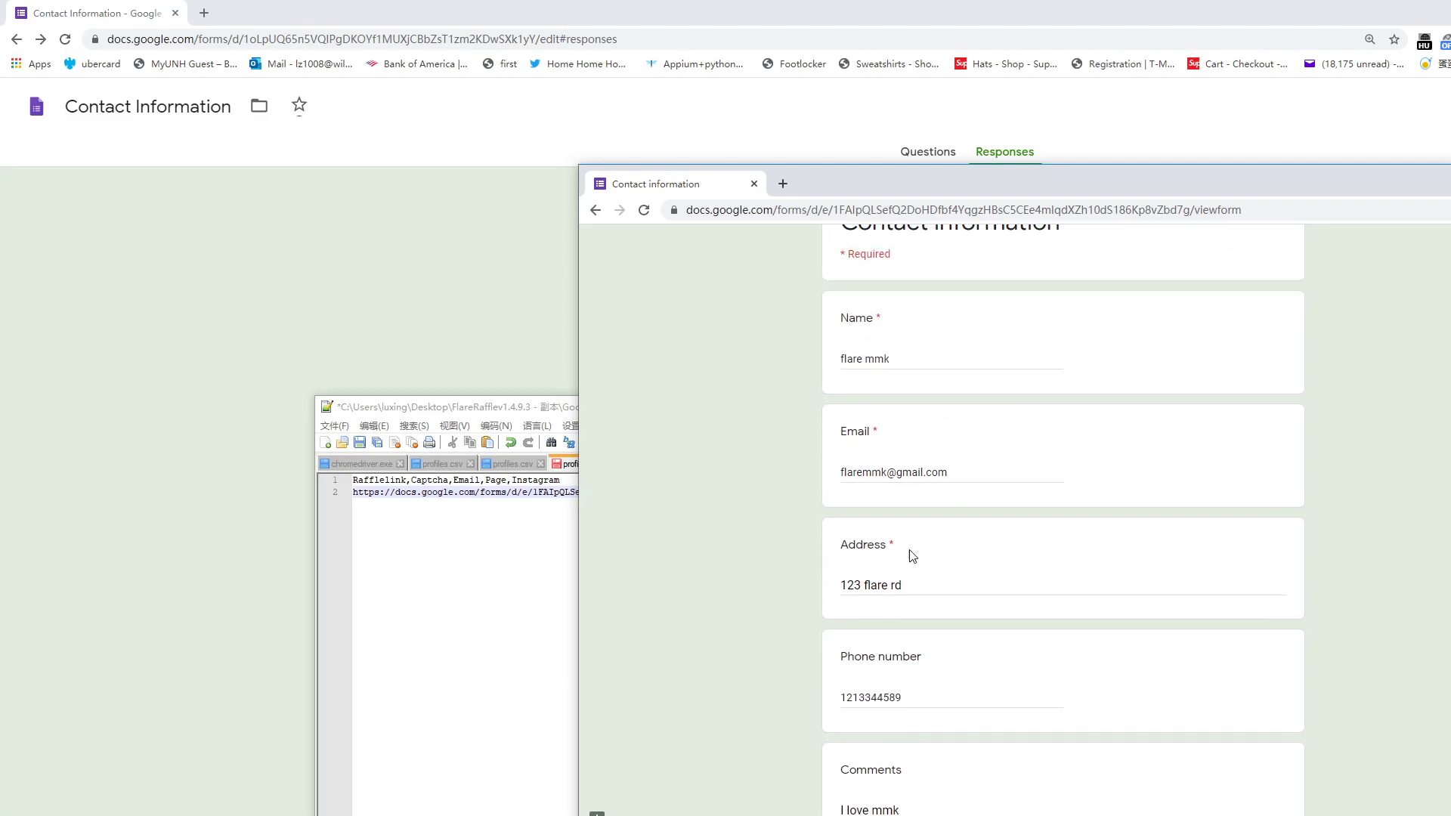
pyautogui.scroll(-1, 1093, 476)
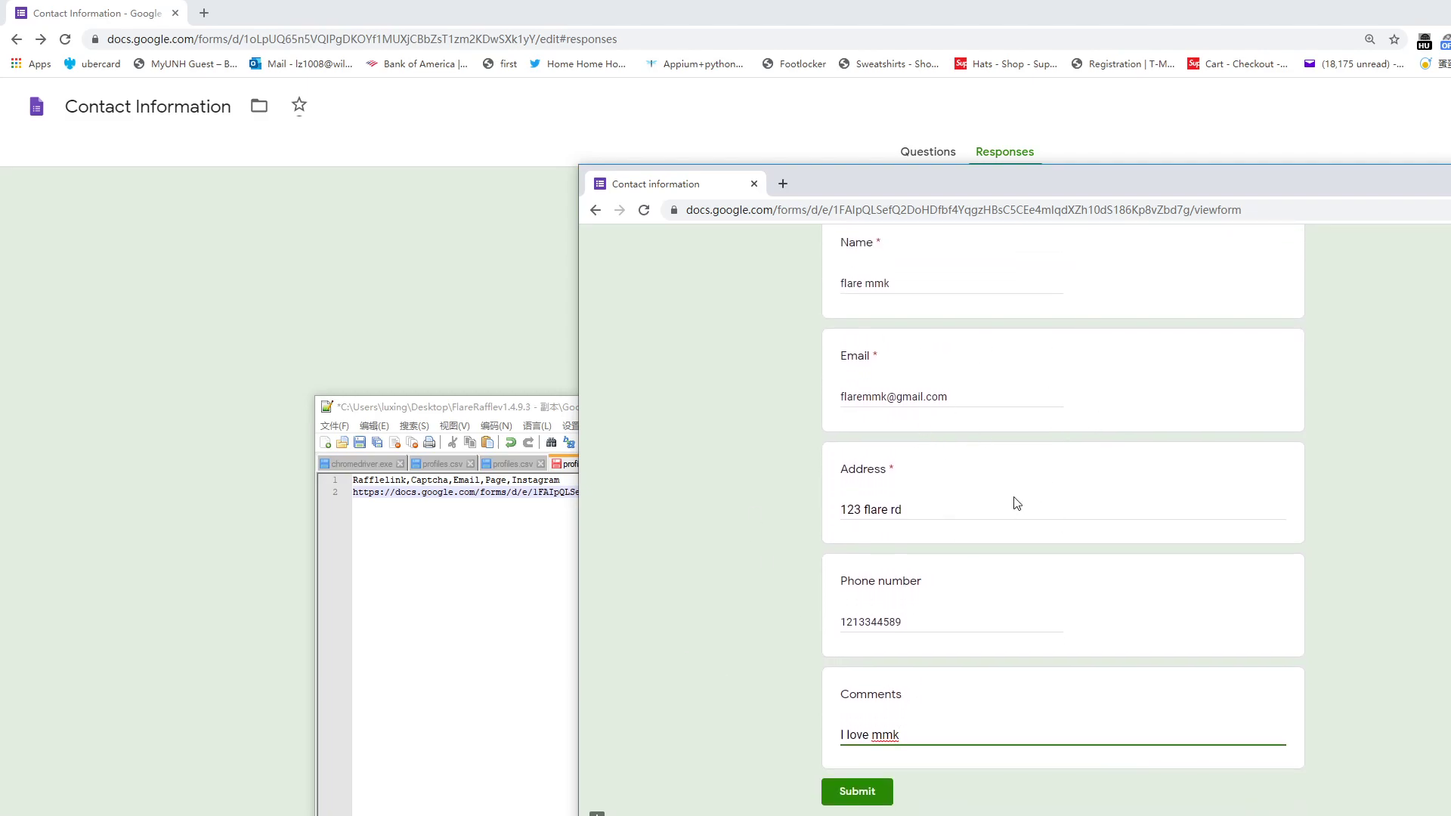
# Step: Open DevTools on the Network tab with Preserve log enabled, then submit the form
pyautogui.rightClick(1405, 474)
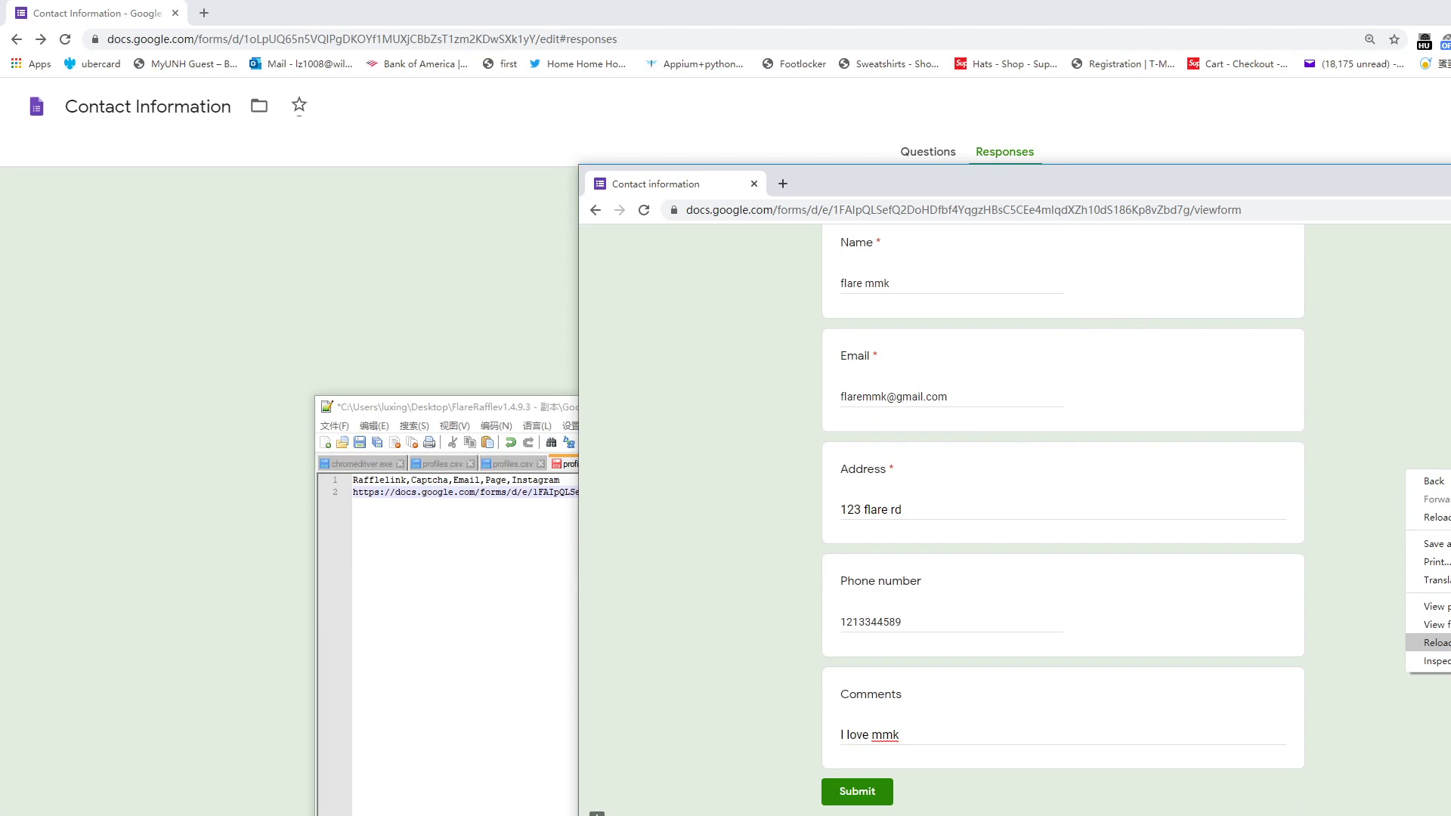
pyautogui.moveTo(1228, 175)
pyautogui.mouseDown()
pyautogui.moveTo(749, 174)
pyautogui.moveTo(821, 120)
pyautogui.mouseUp()
pyautogui.rightClick(964, 392)
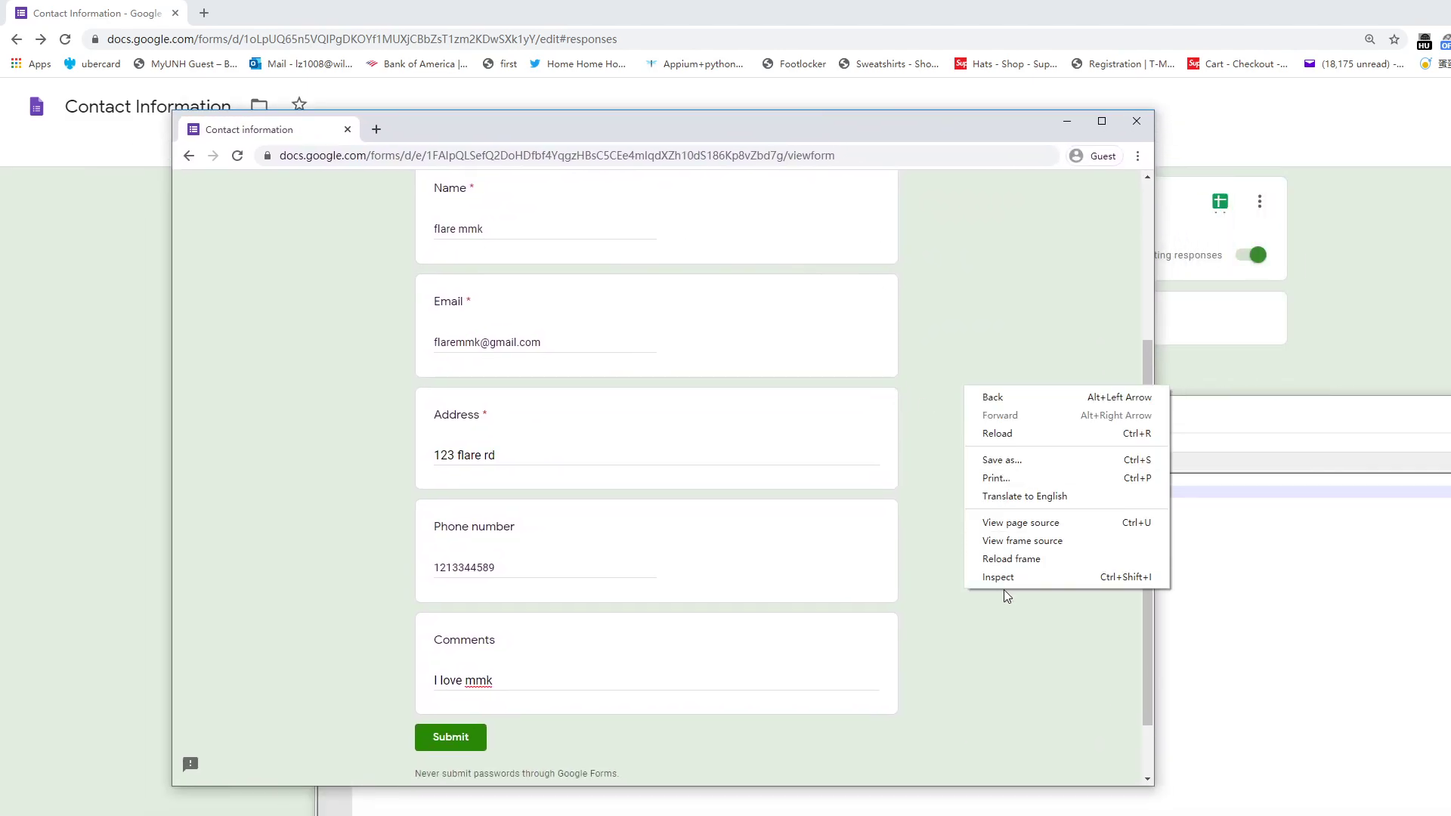
pyautogui.click(998, 577)
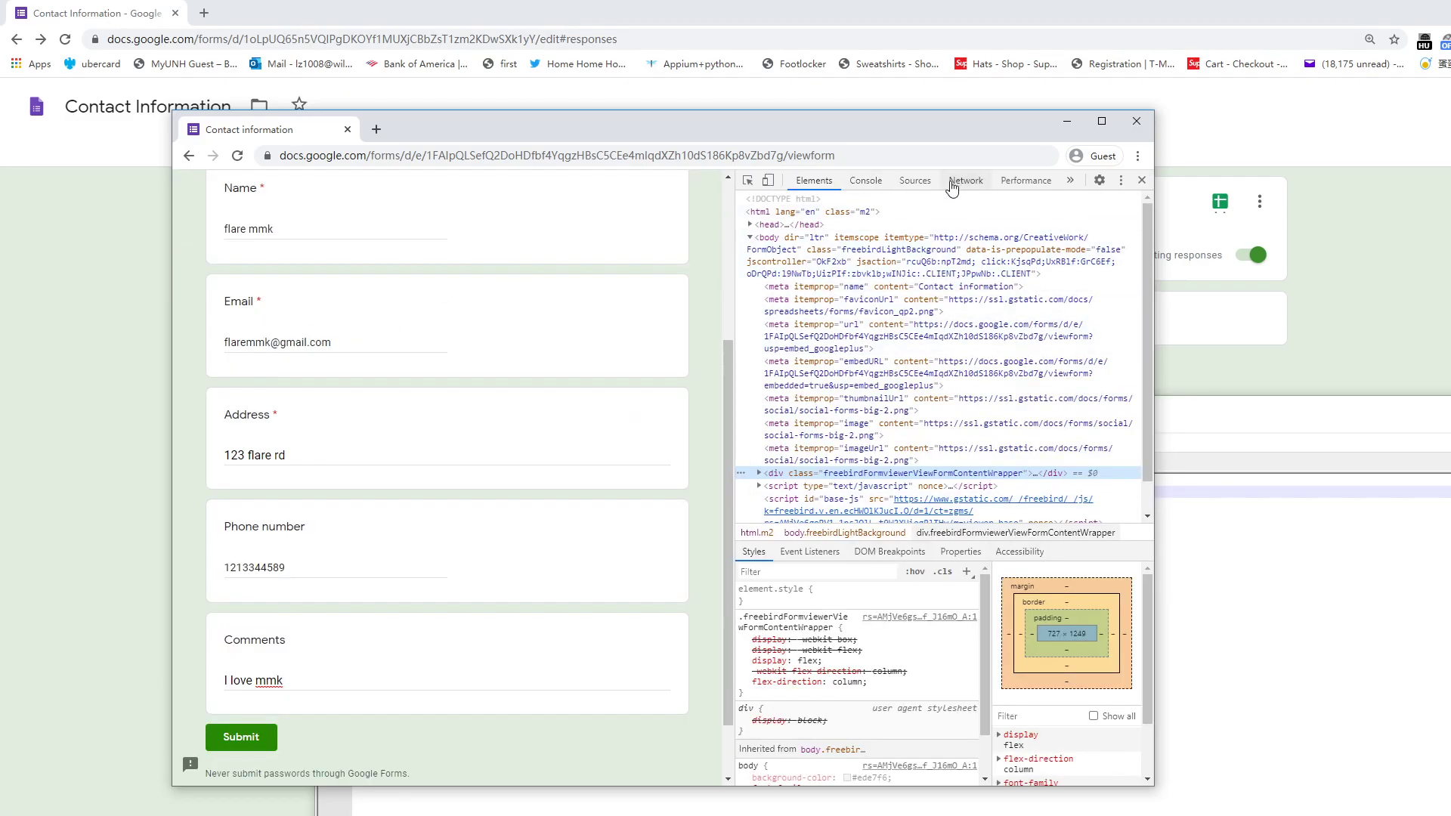
pyautogui.click(966, 180)
pyautogui.click(844, 200)
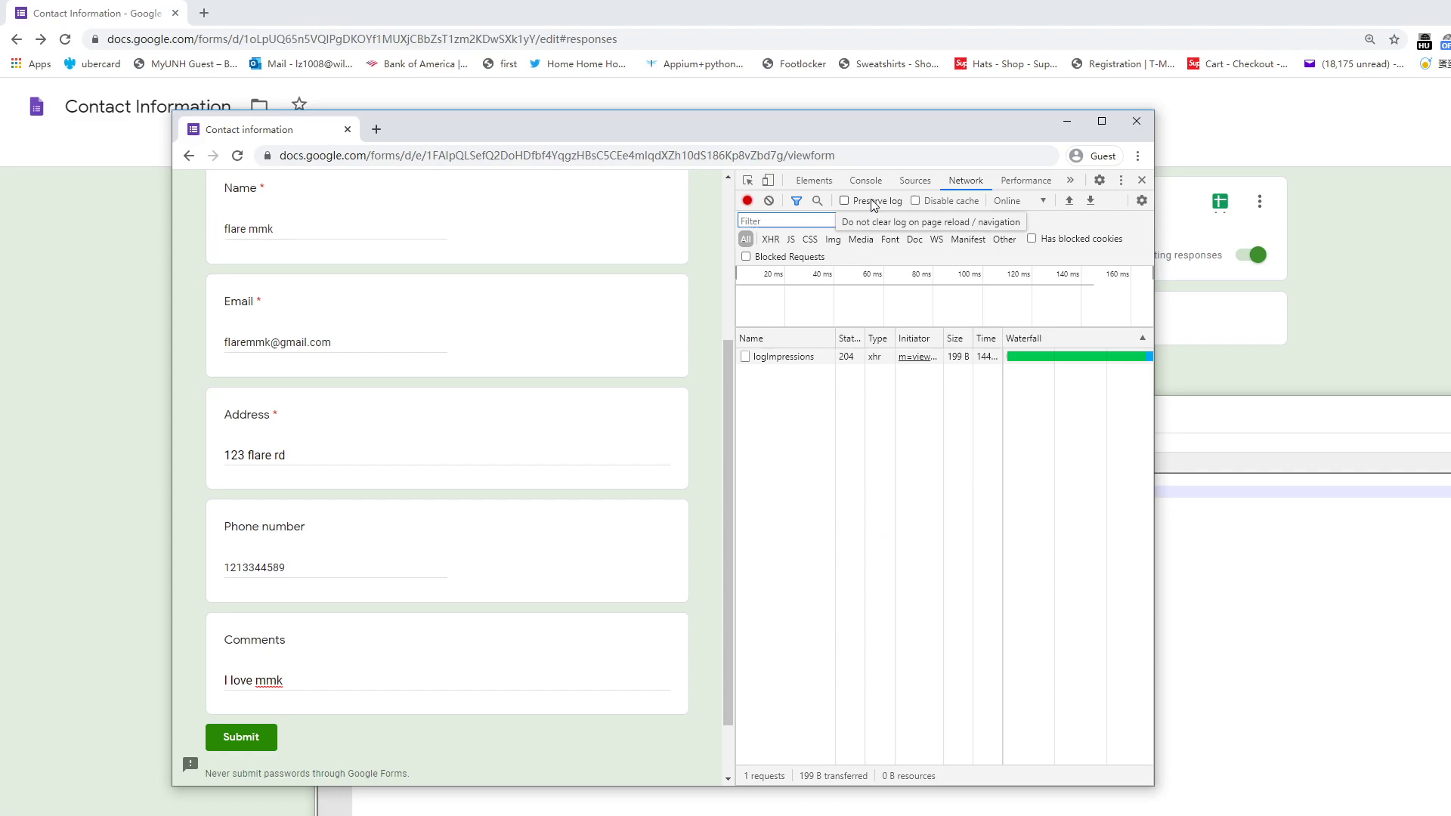
pyautogui.scroll(-2, 479, 605)
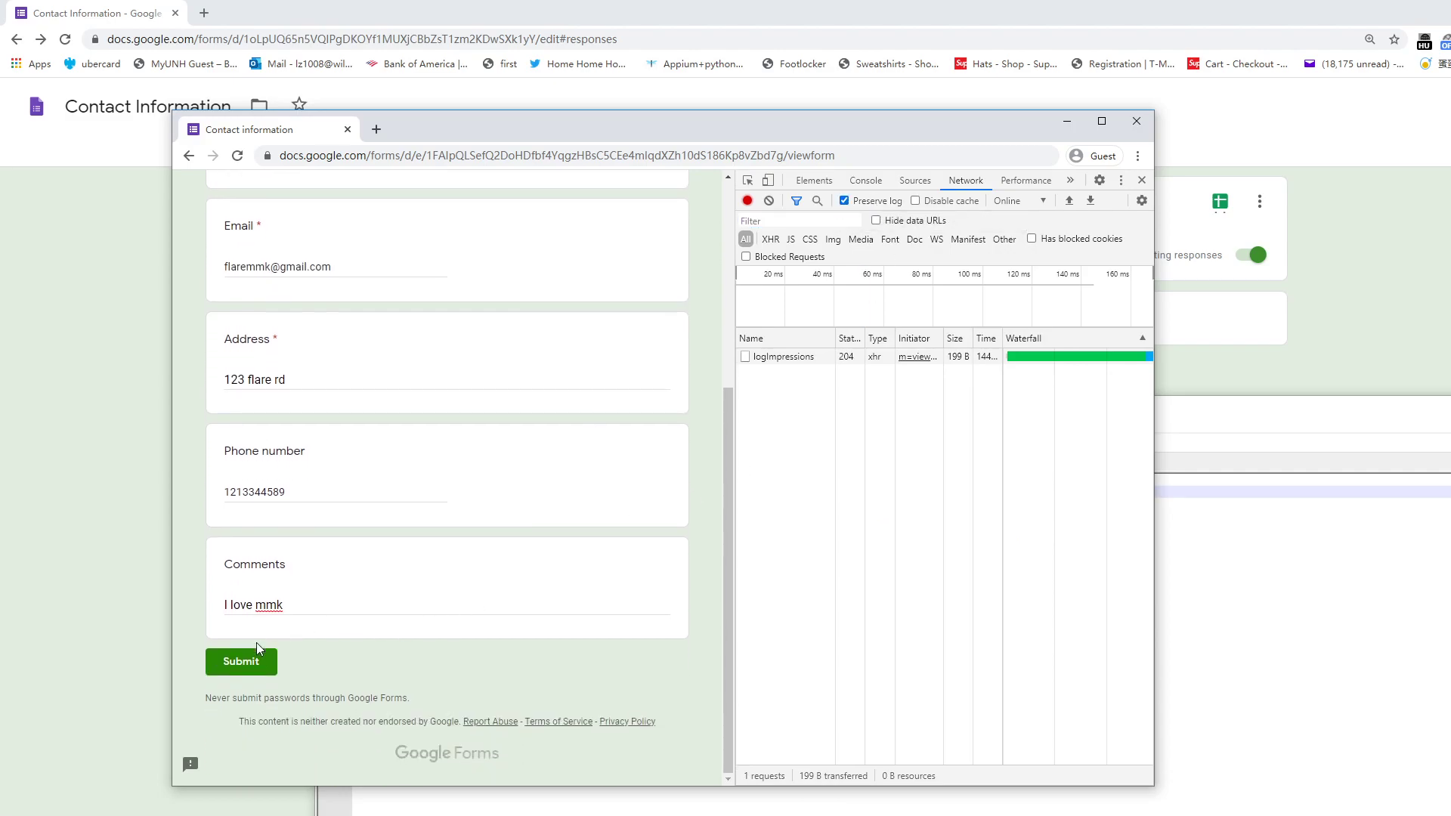
pyautogui.click(242, 662)
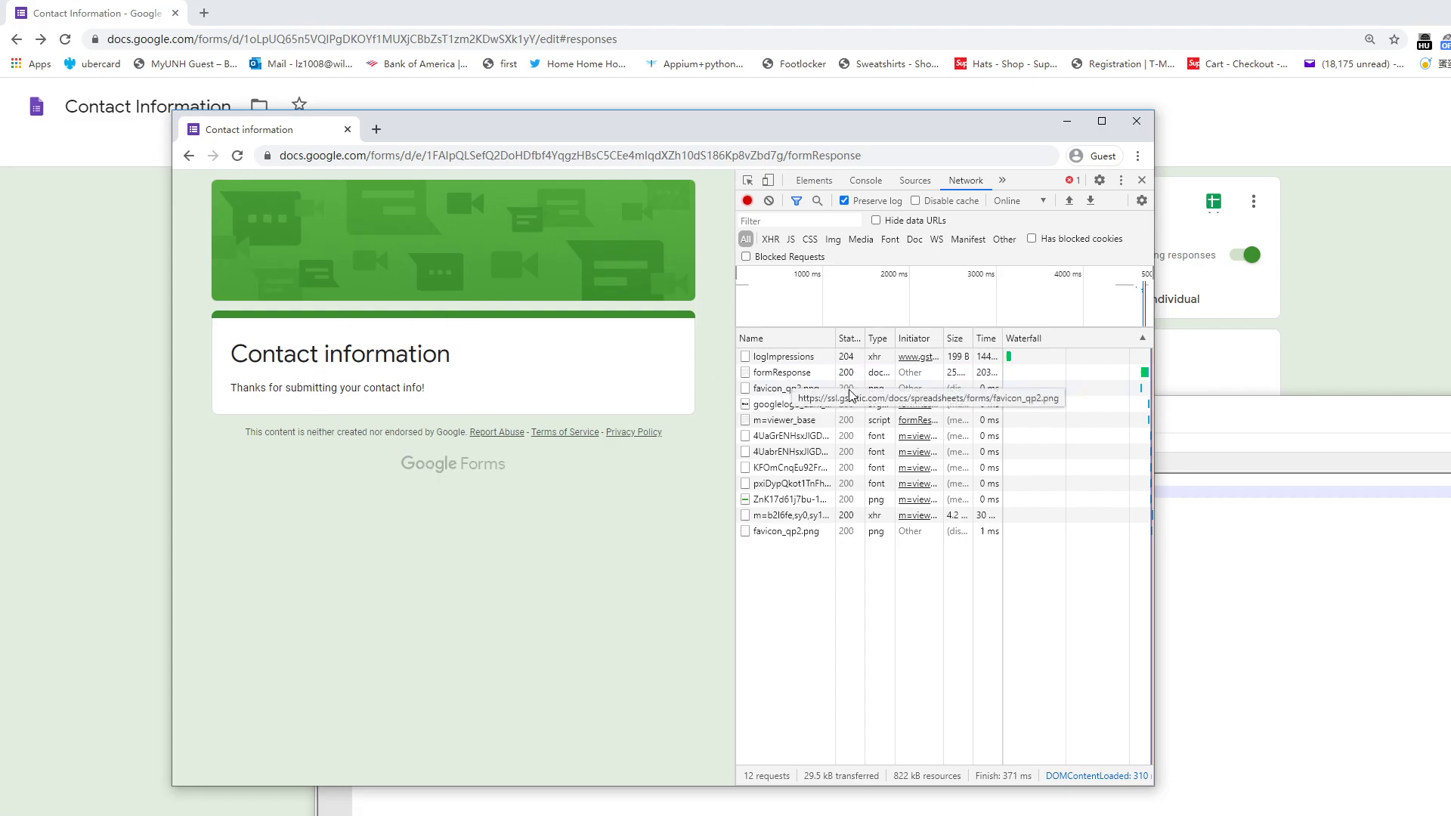
# Step: Inspect the formResponse request's Headers and scroll down to its Form Data section
pyautogui.click(779, 375)
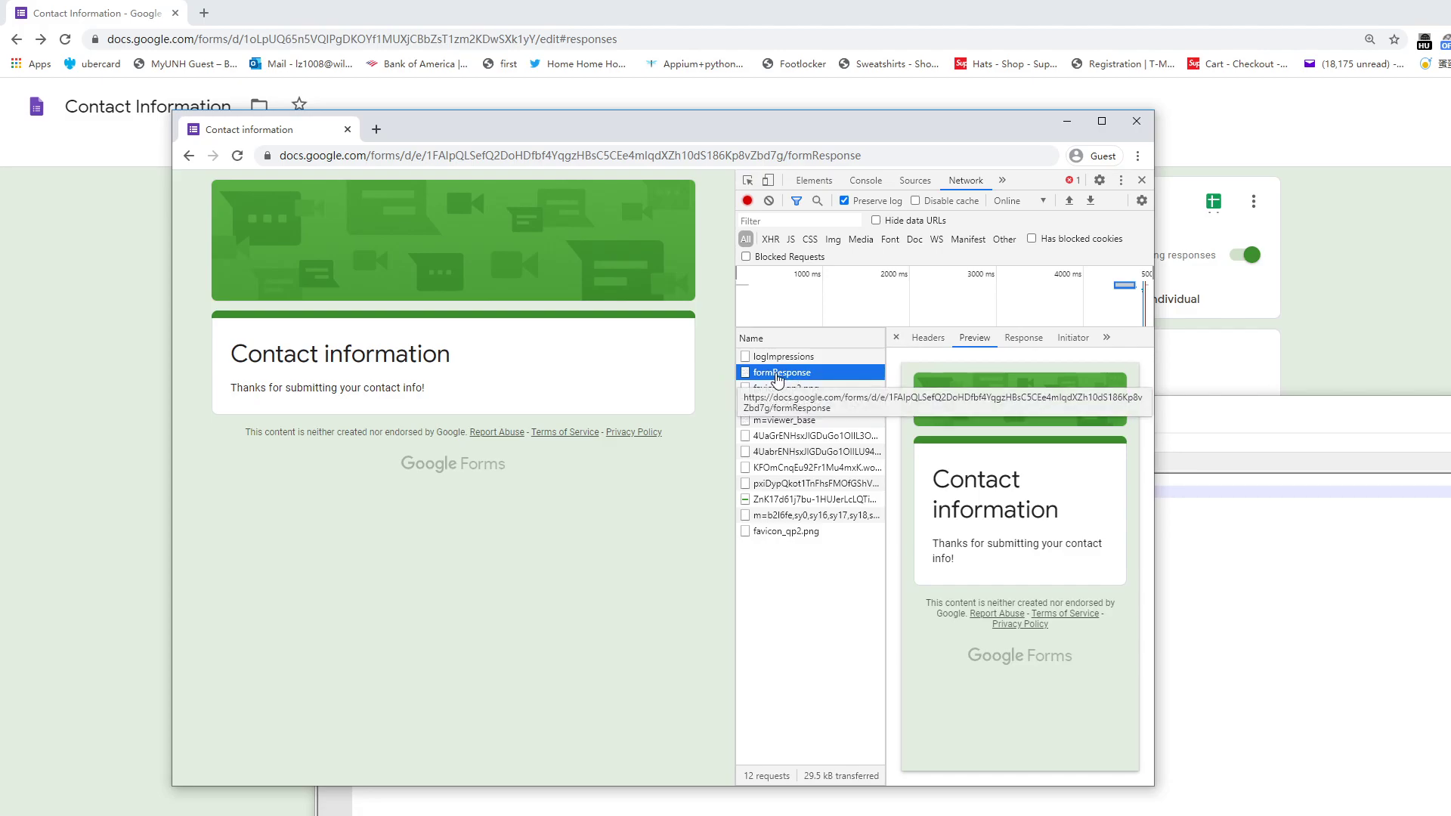
pyautogui.click(929, 338)
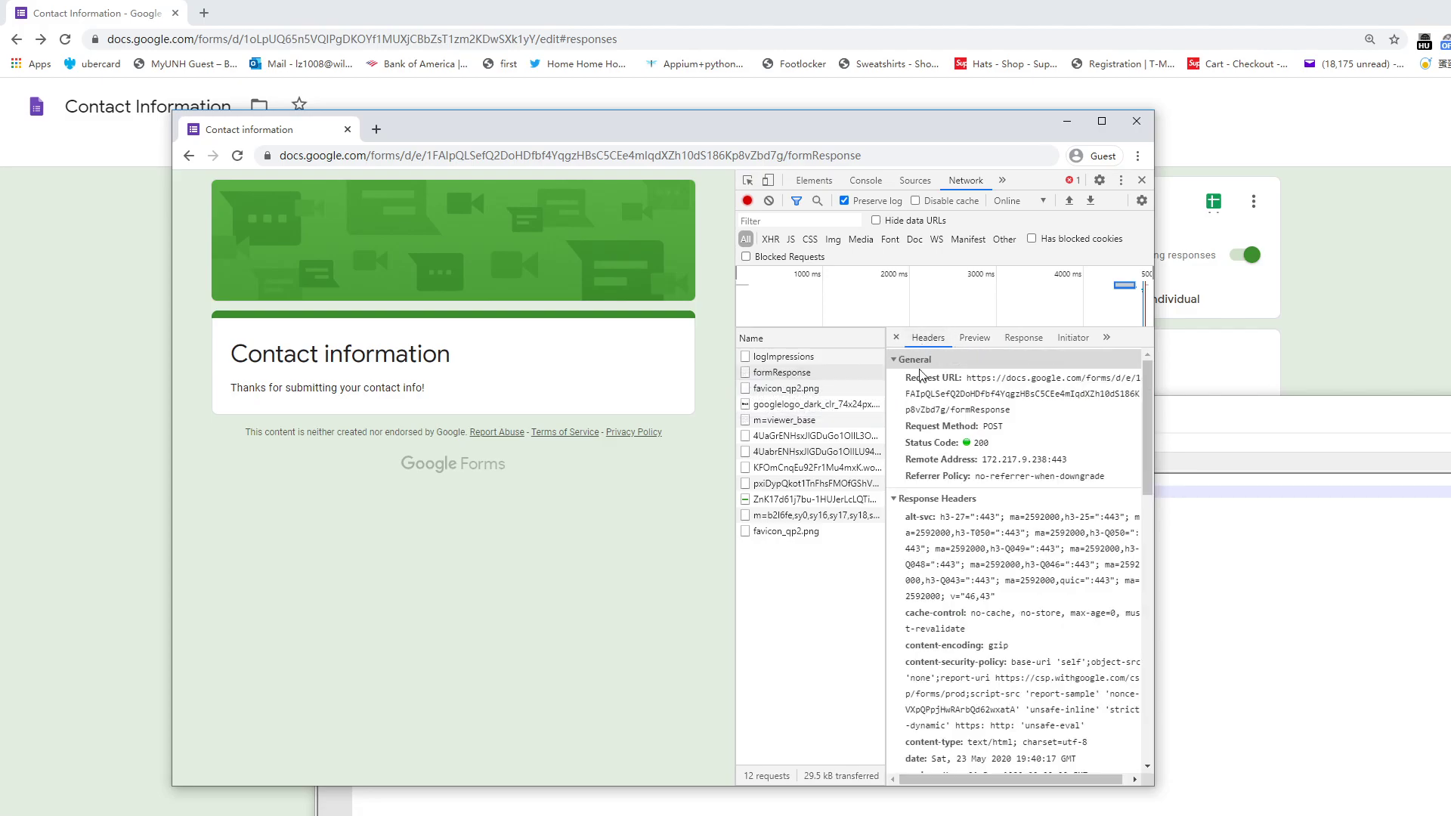
pyautogui.scroll(-3, 983, 438)
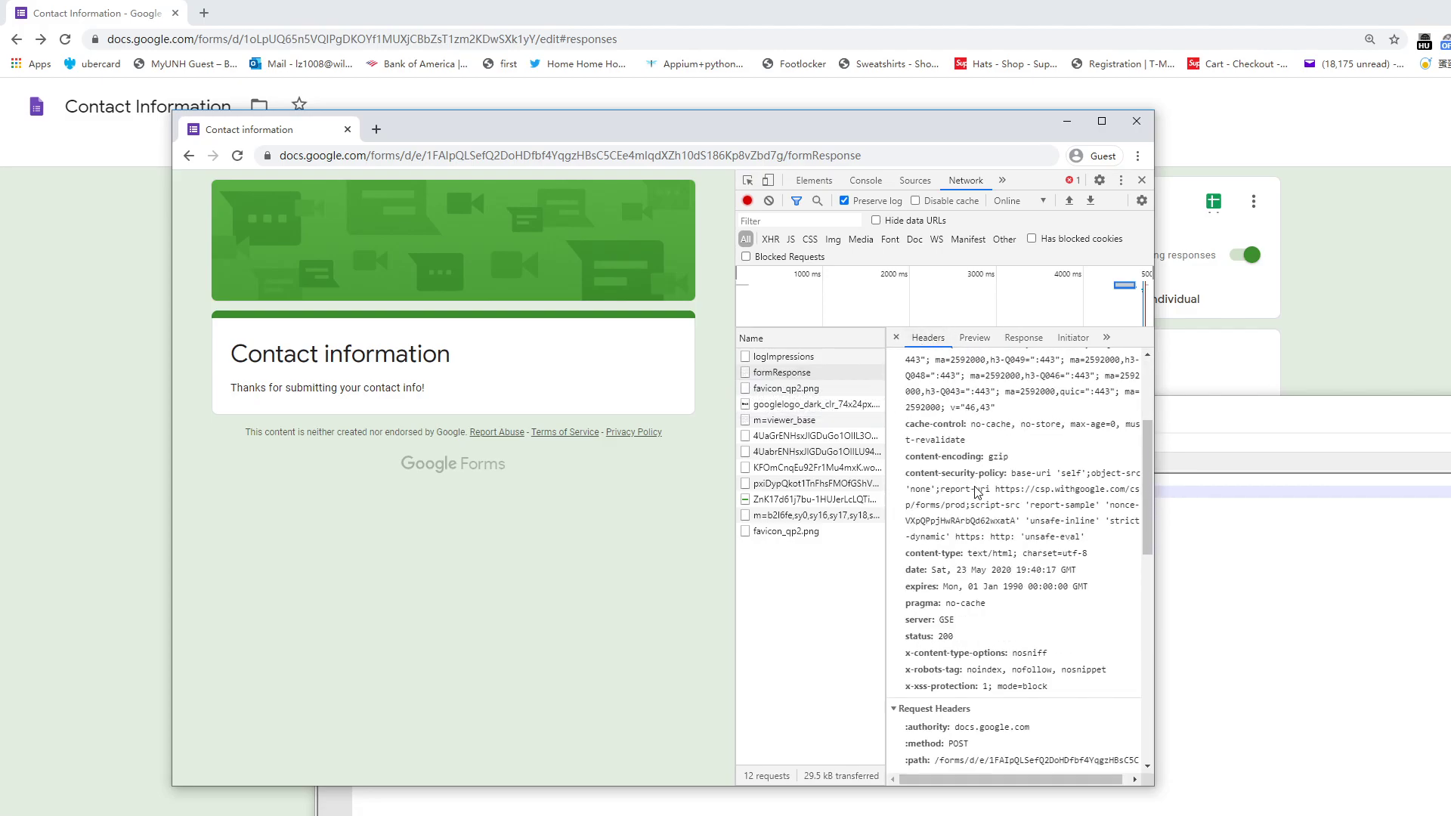
pyautogui.scroll(-5, 990, 461)
pyautogui.scroll(-5, 996, 477)
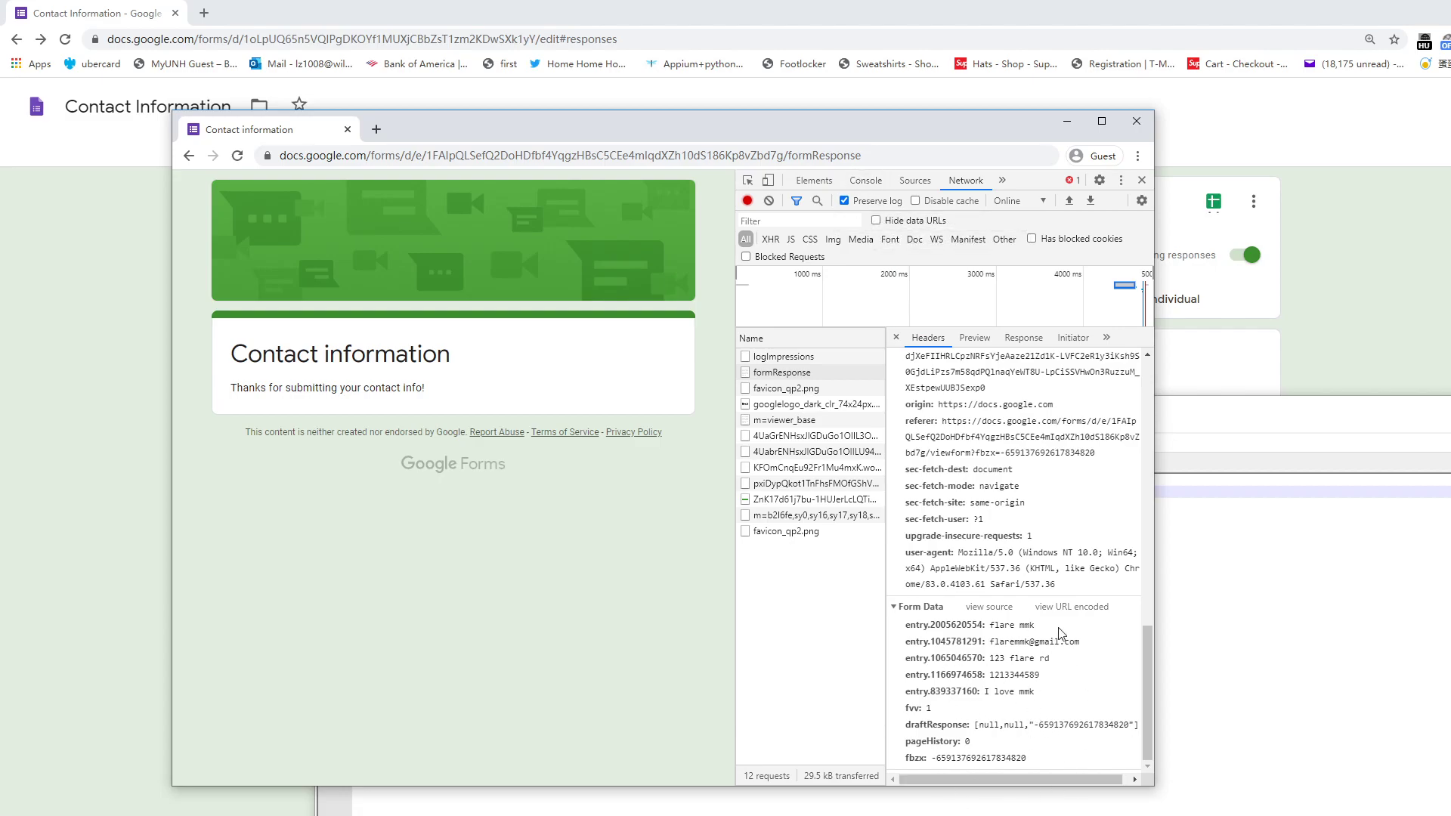
# Step: Correct the end of line 2 in profiles.csv so it reads 'false'
pyautogui.moveTo(831, 133); pyautogui.dragTo(1196, 113)
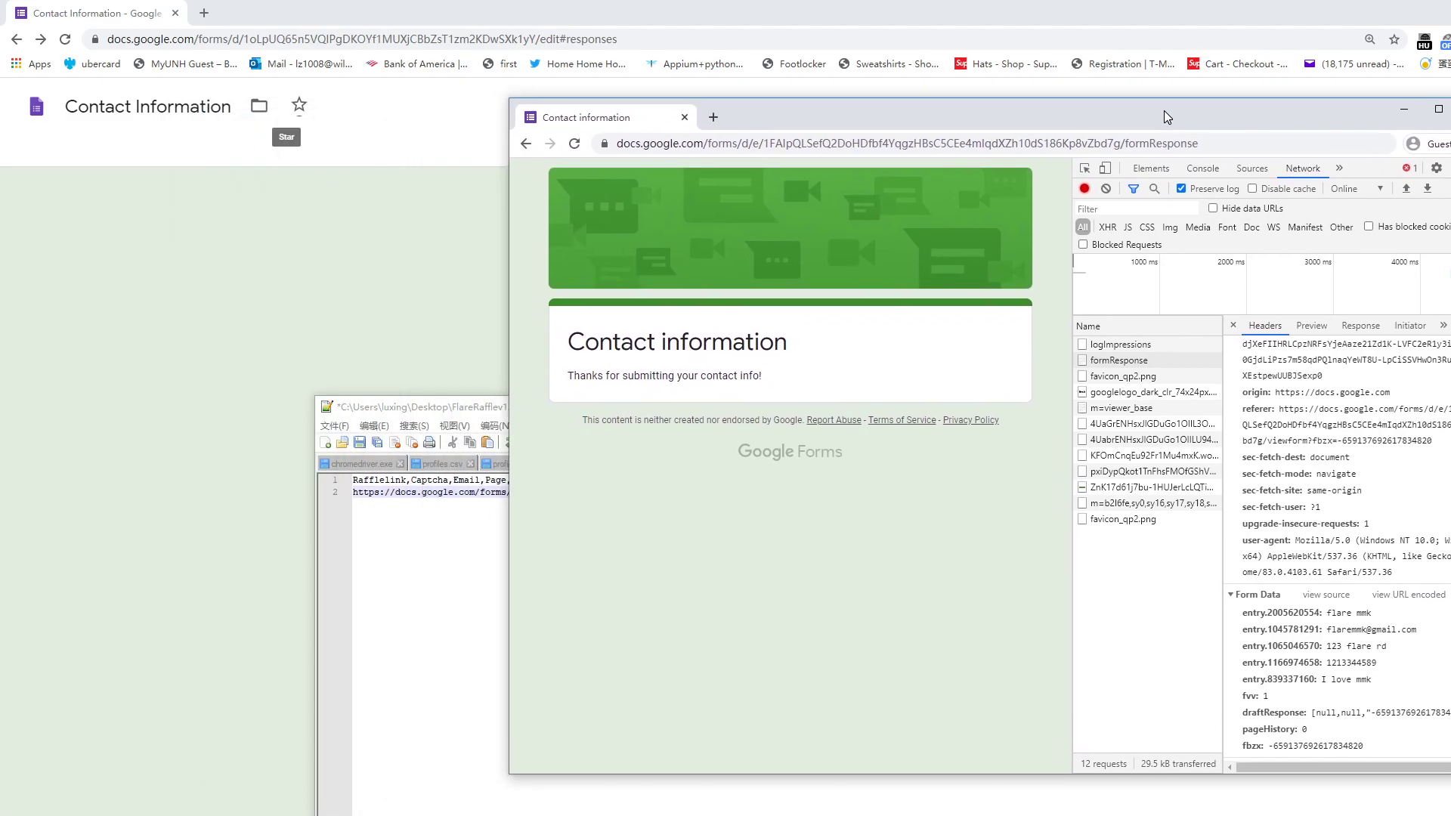
pyautogui.click(482, 575)
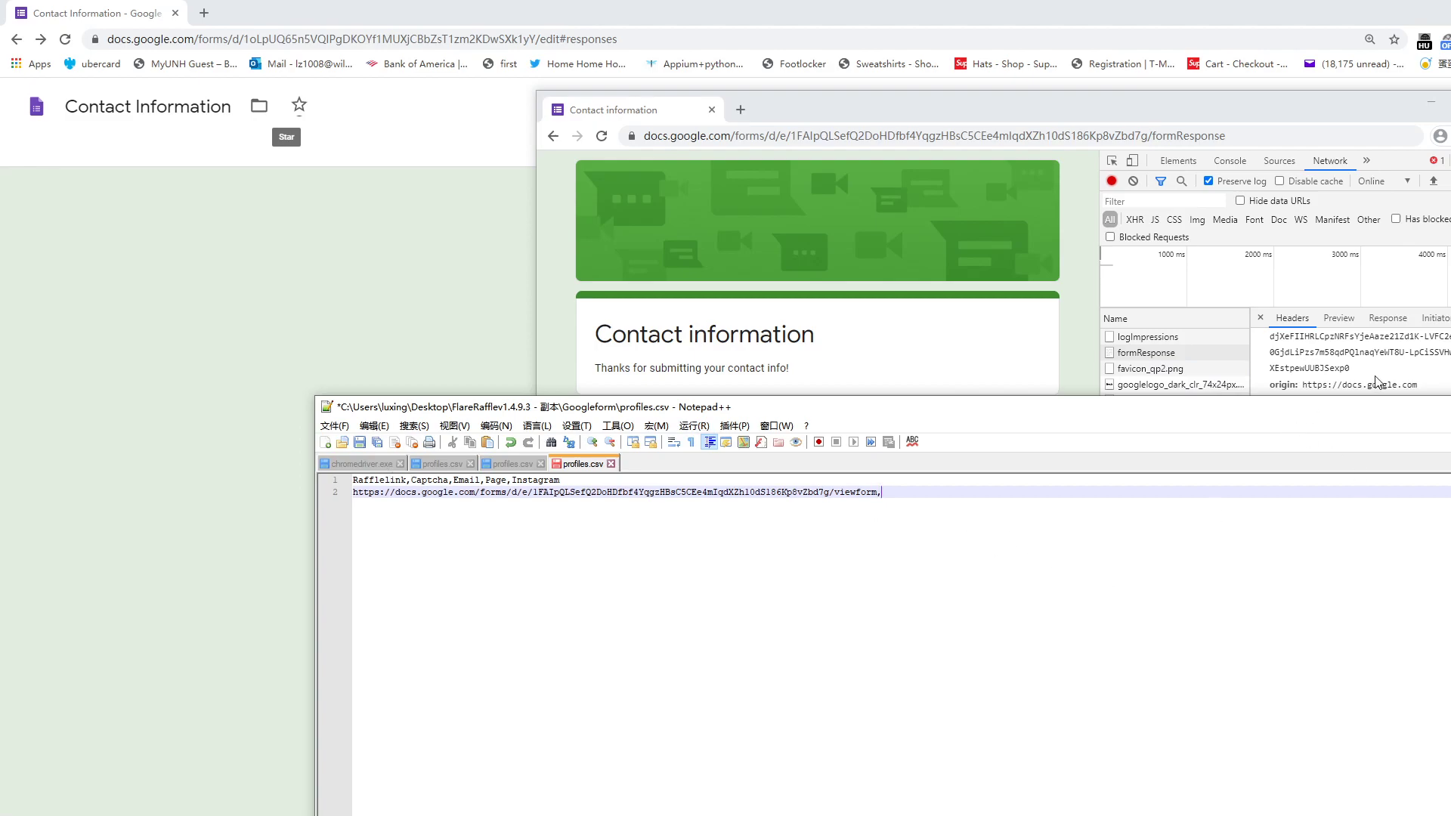
pyautogui.moveTo(1378, 382); pyautogui.dragTo(1285, 333)
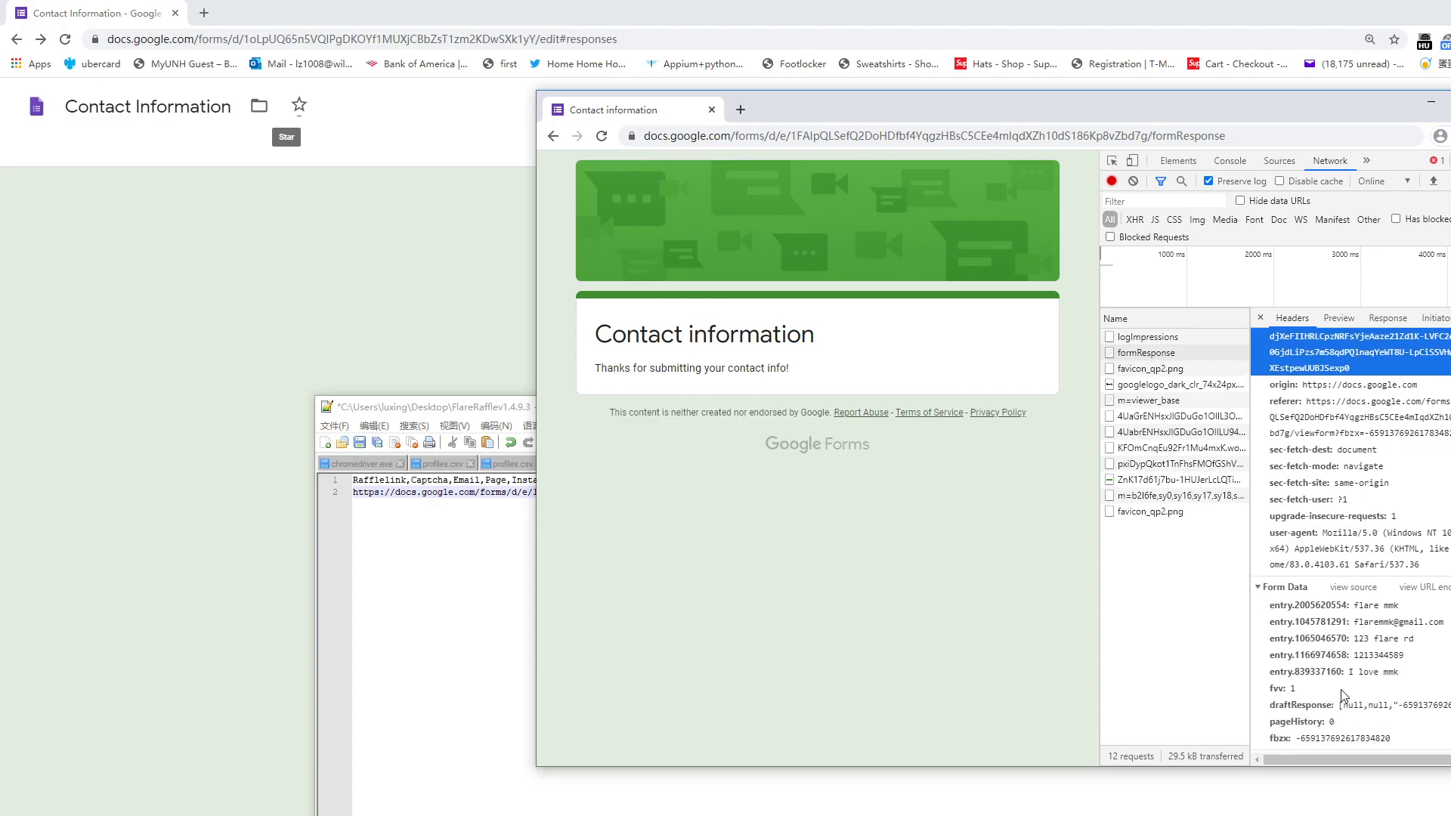
pyautogui.click(476, 554)
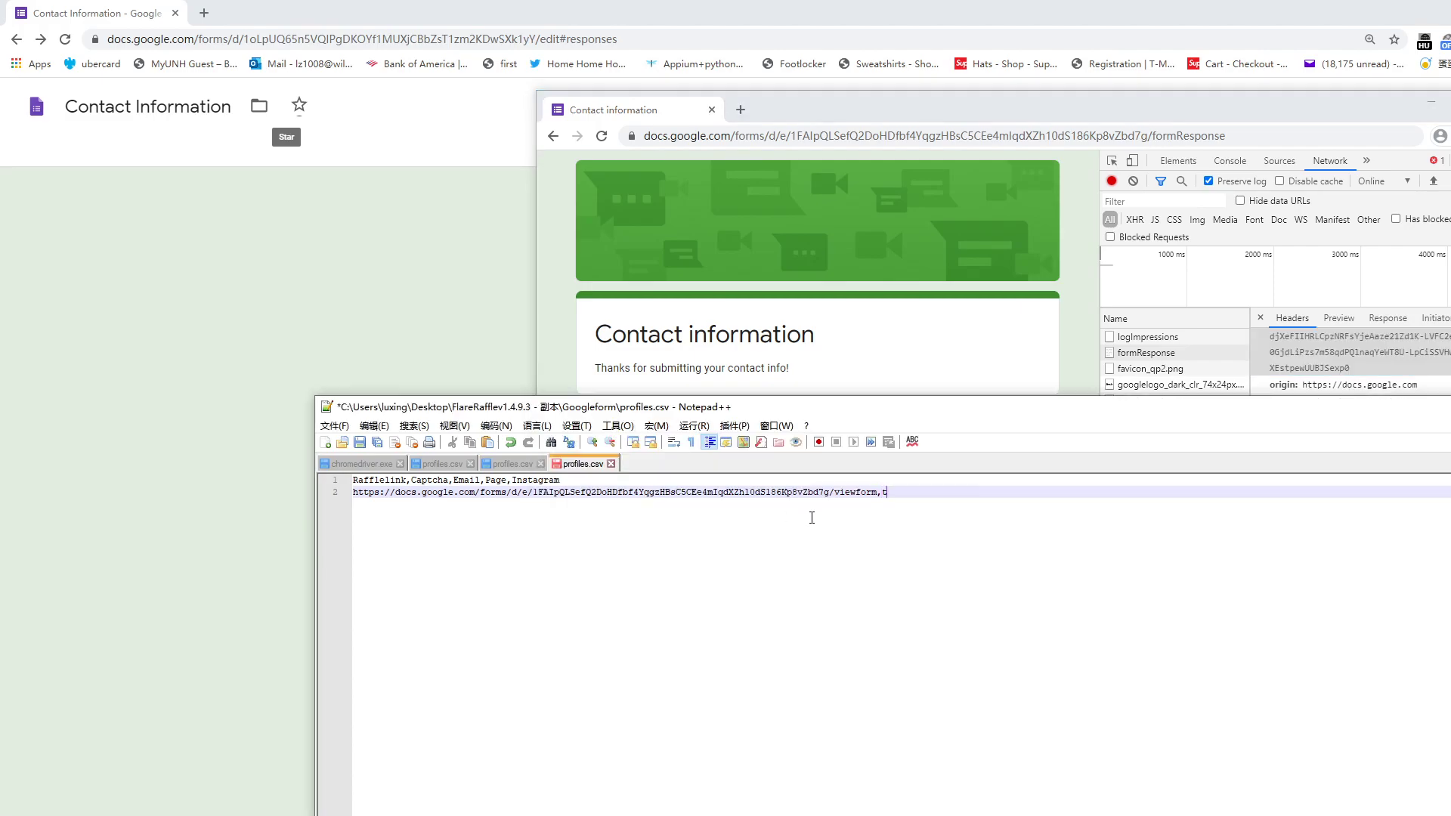
pyautogui.press('BackSpace')
pyautogui.press('BackSpace')
pyautogui.write('fa')
# Step: Copy the submitted email from Form Data and paste it after false on line 2
pyautogui.doubleClick(1312, 371)
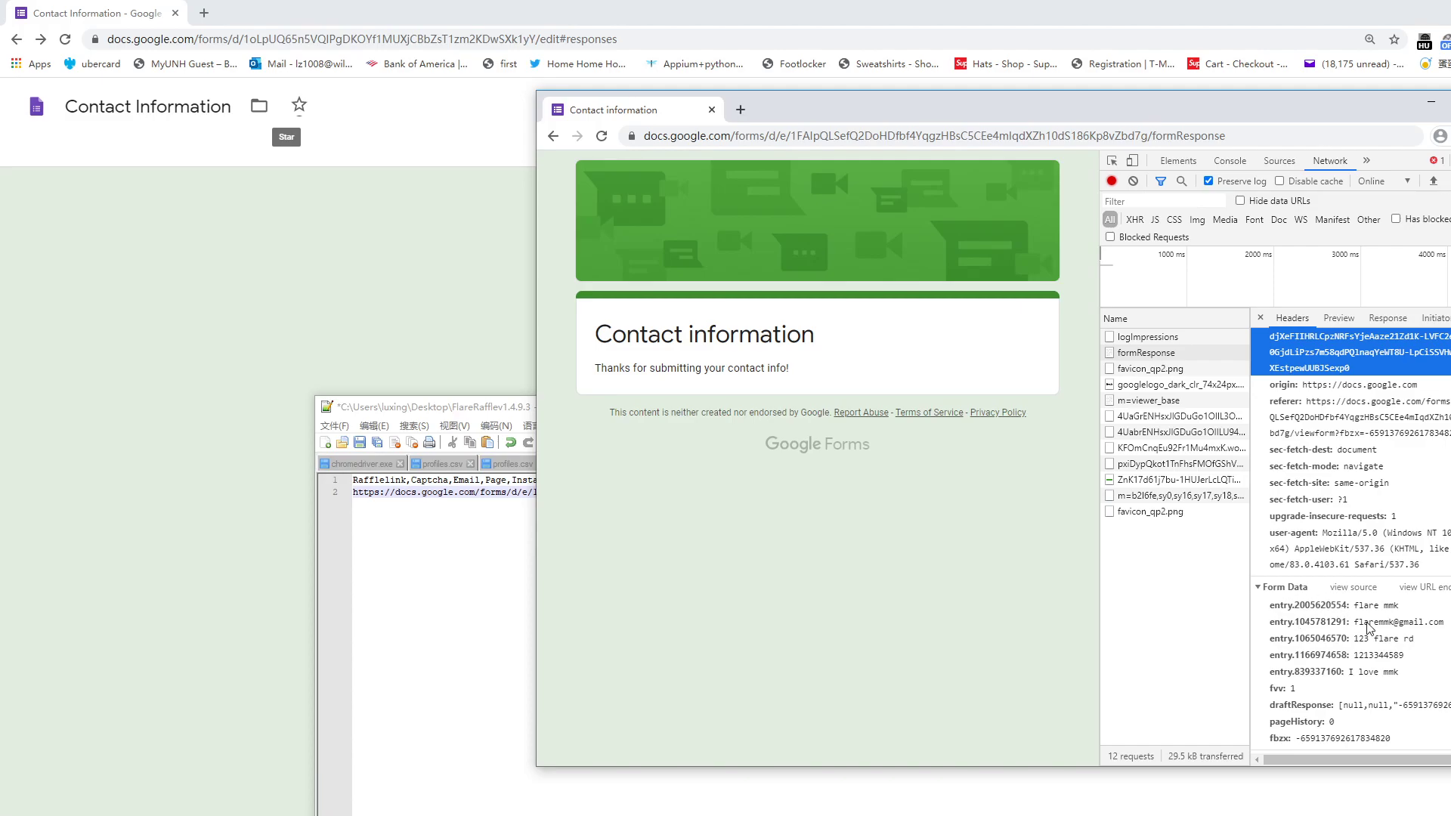
pyautogui.moveTo(1367, 624); pyautogui.dragTo(1440, 626)
pyautogui.hotkey('ctrl', 'c')
pyautogui.click(445, 552)
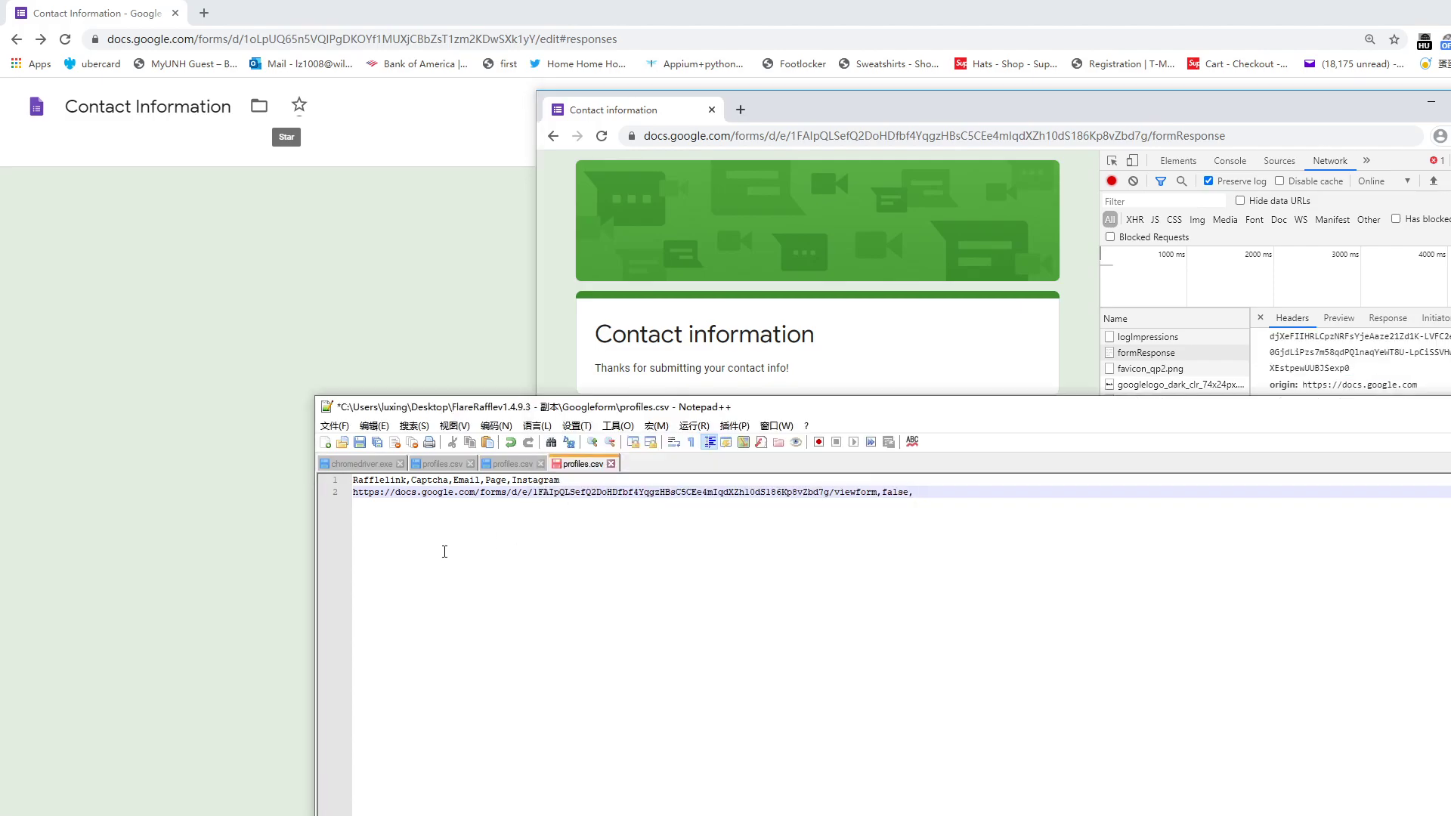
pyautogui.hotkey('ctrl', 'v')
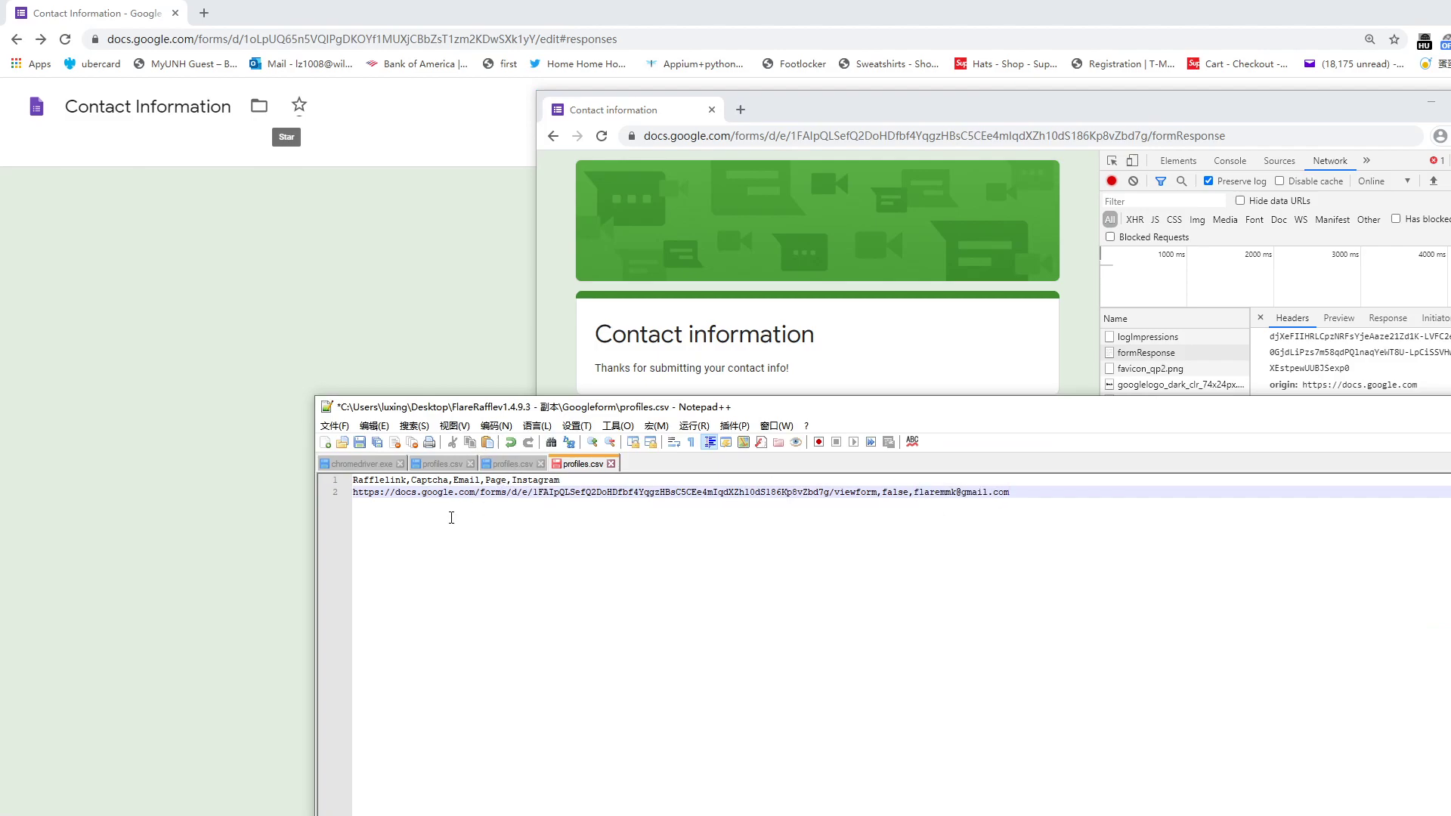
# Step: Select the entry.839337160 ID in the request's Form Data
pyautogui.click(1425, 361)
pyautogui.scroll(-2, 1427, 665)
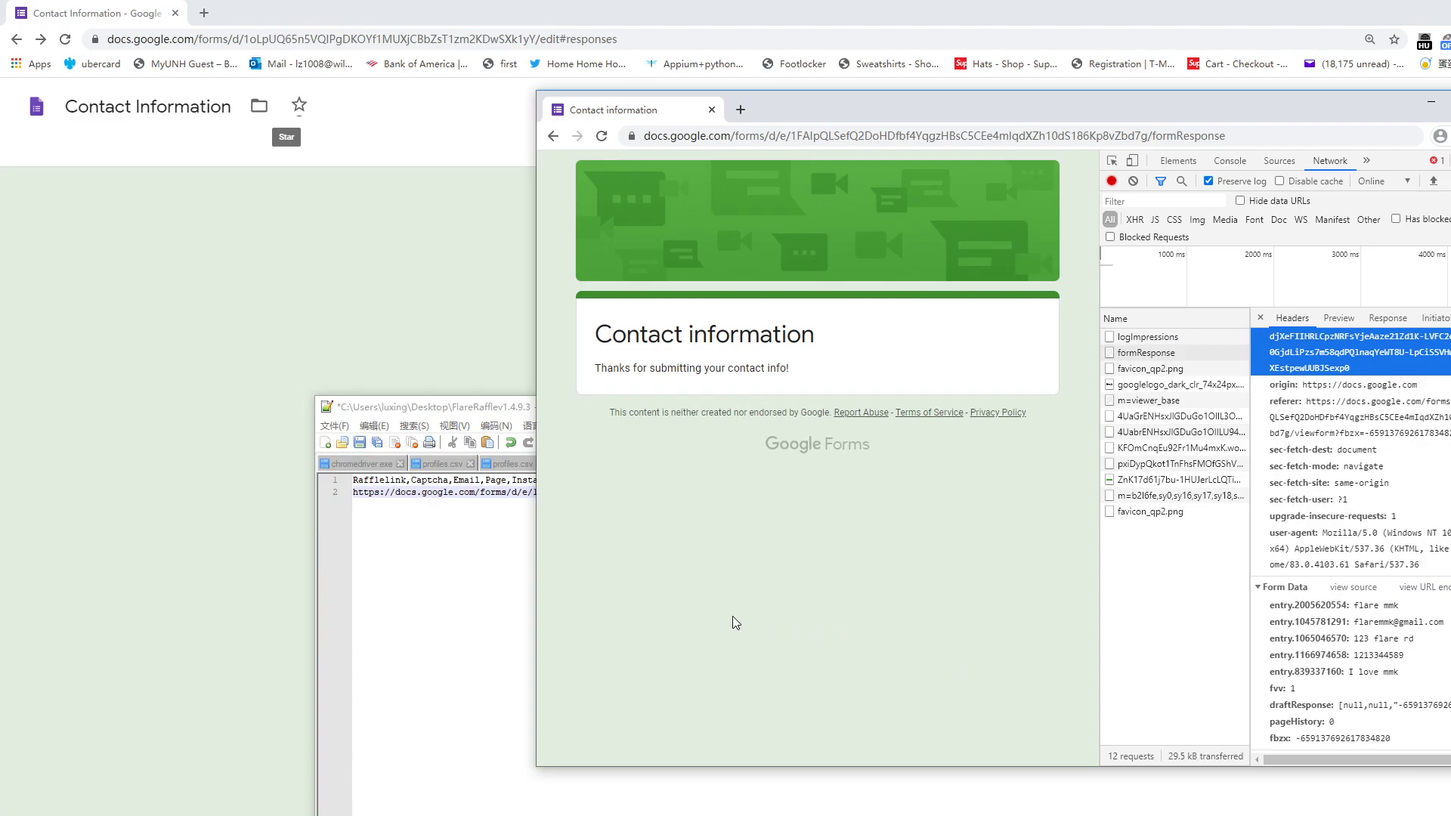
pyautogui.hotkey('alt', 'Tab')
pyautogui.click(1316, 386)
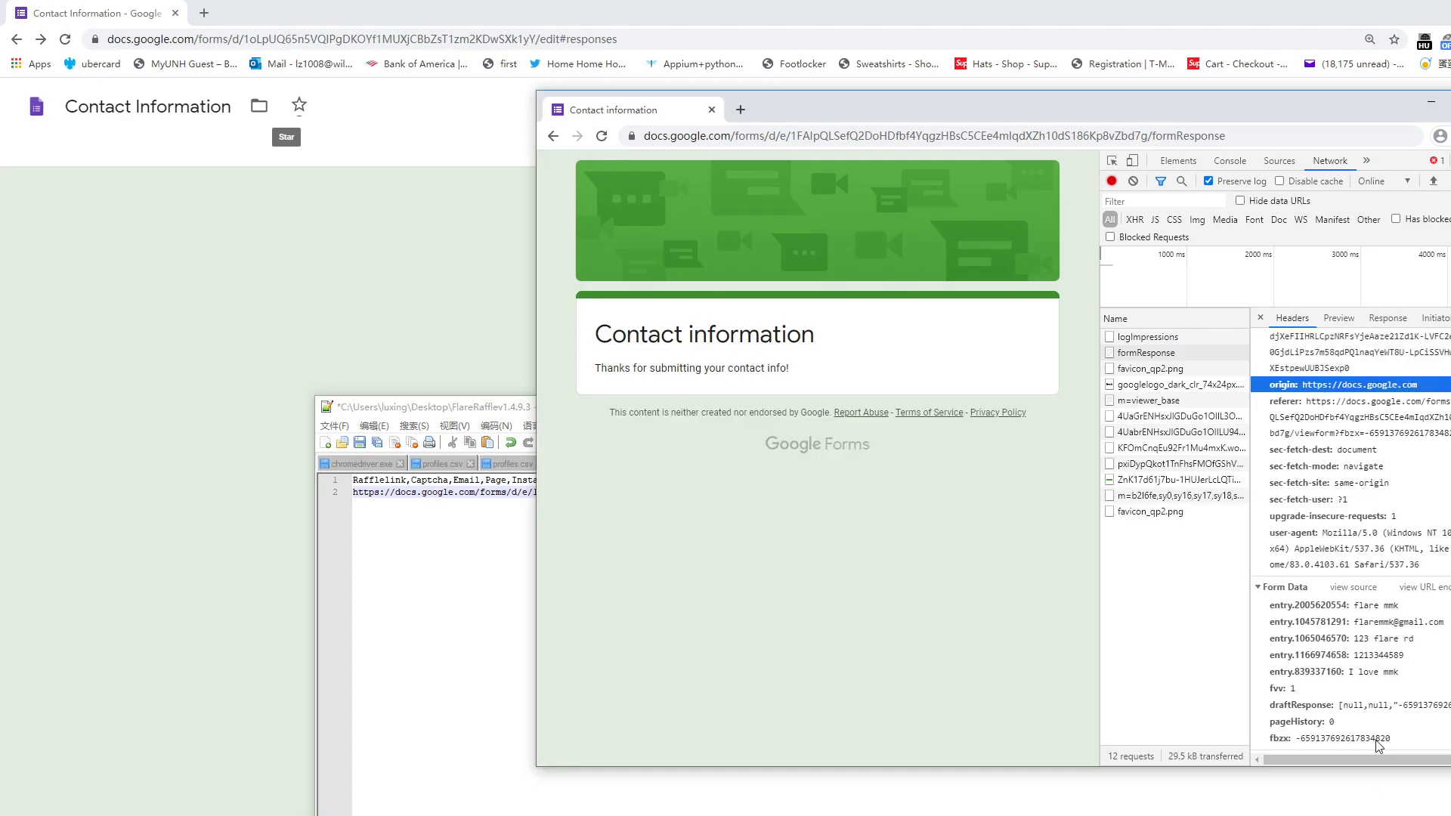
pyautogui.hotkey('alt', 'Tab')
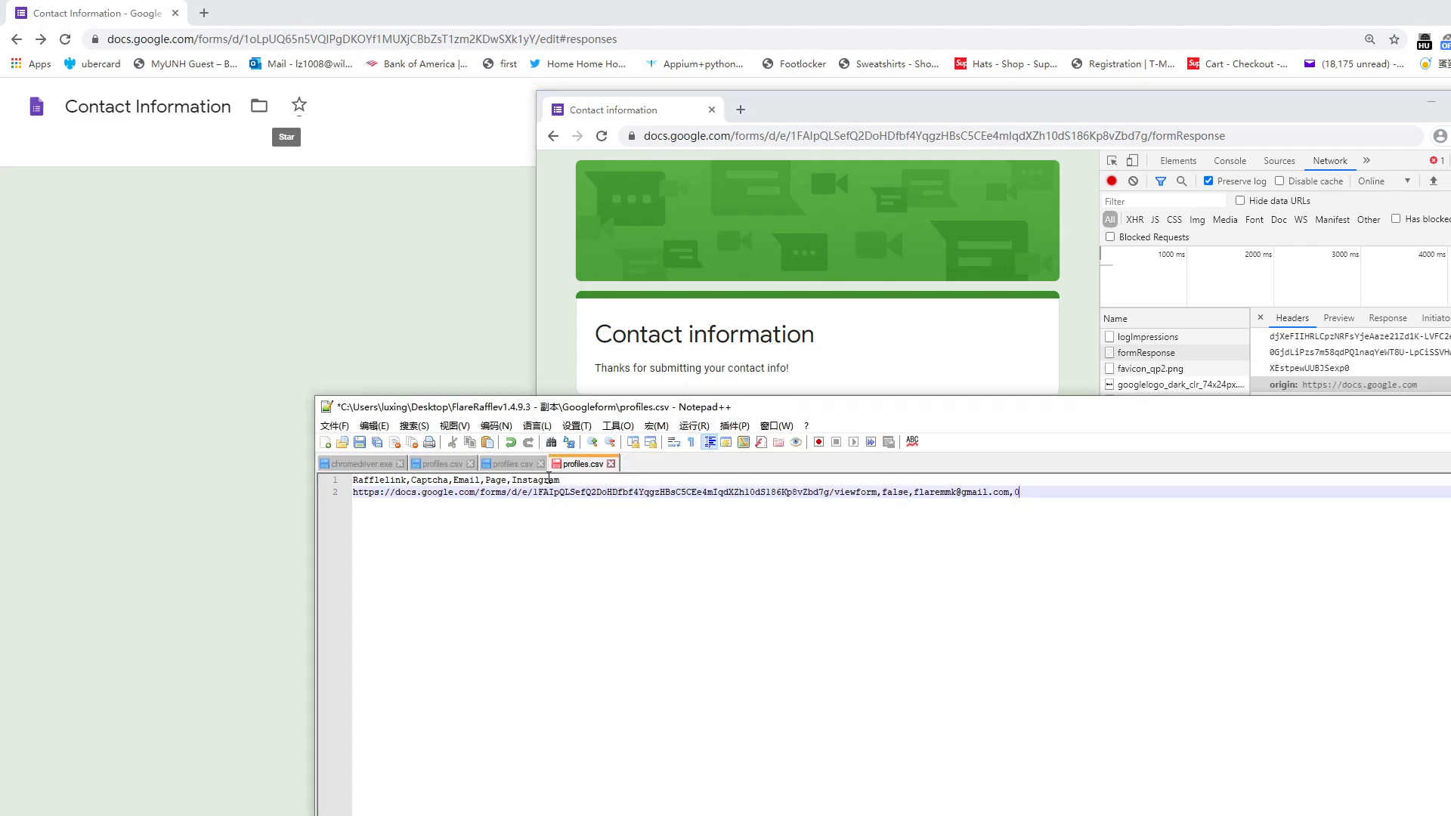
pyautogui.click(1372, 385)
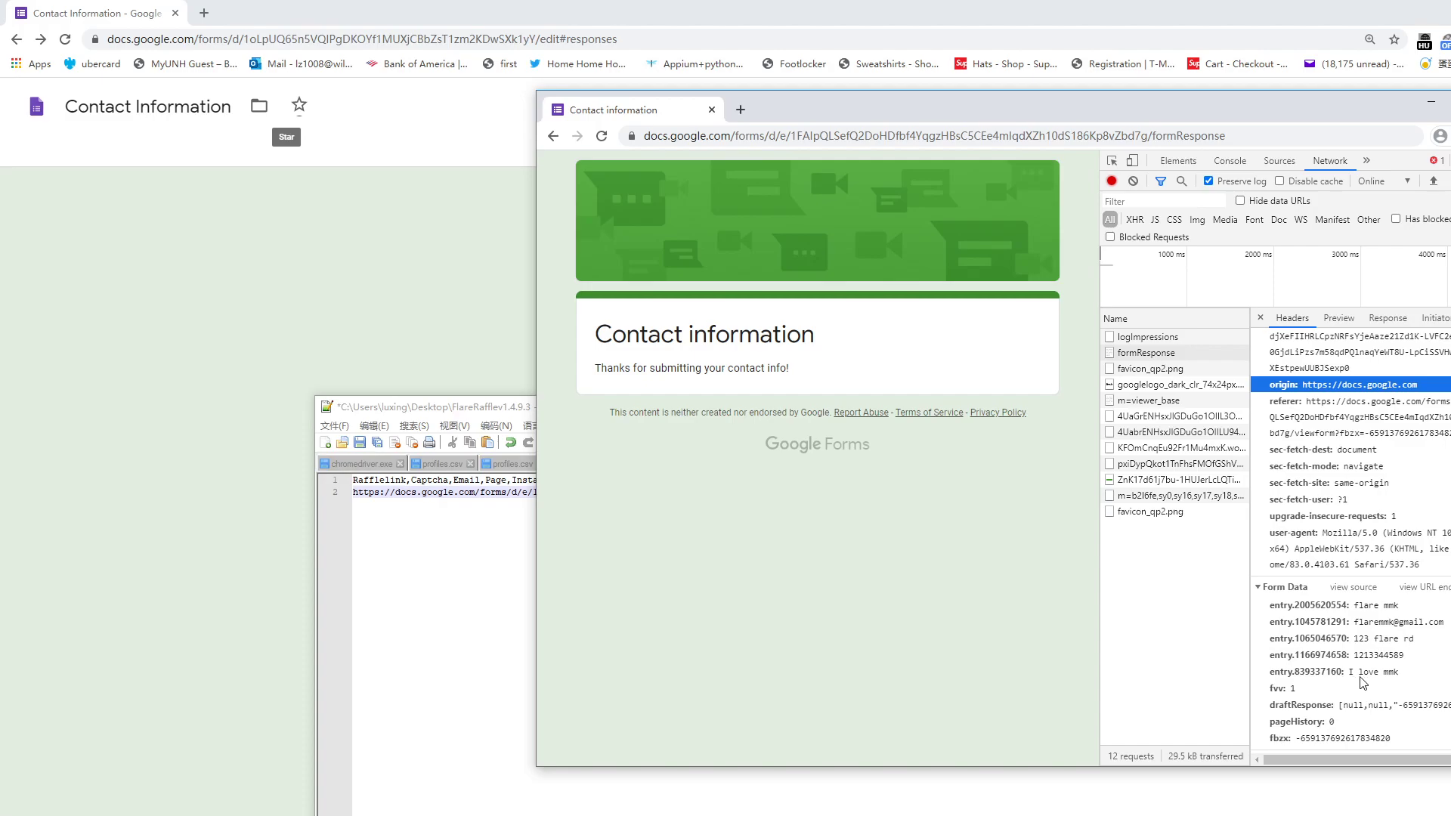
pyautogui.moveTo(1343, 672); pyautogui.dragTo(1266, 673)
pyautogui.hotkey('ctrl', 'c')
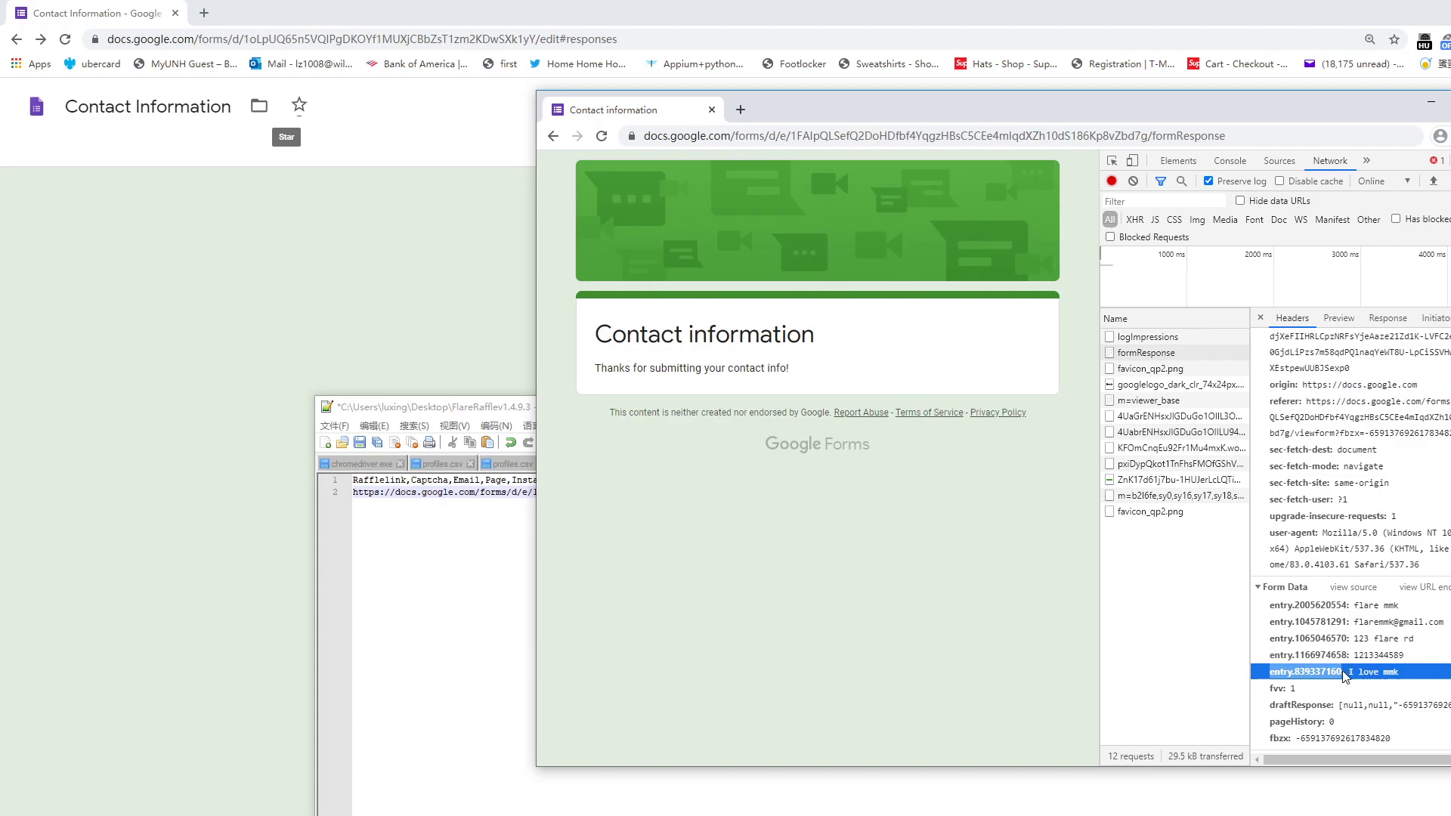
# Step: Paste entry.839337160 after a comma on line 2, then undo the paste, leaving the comma
pyautogui.click(266, 623)
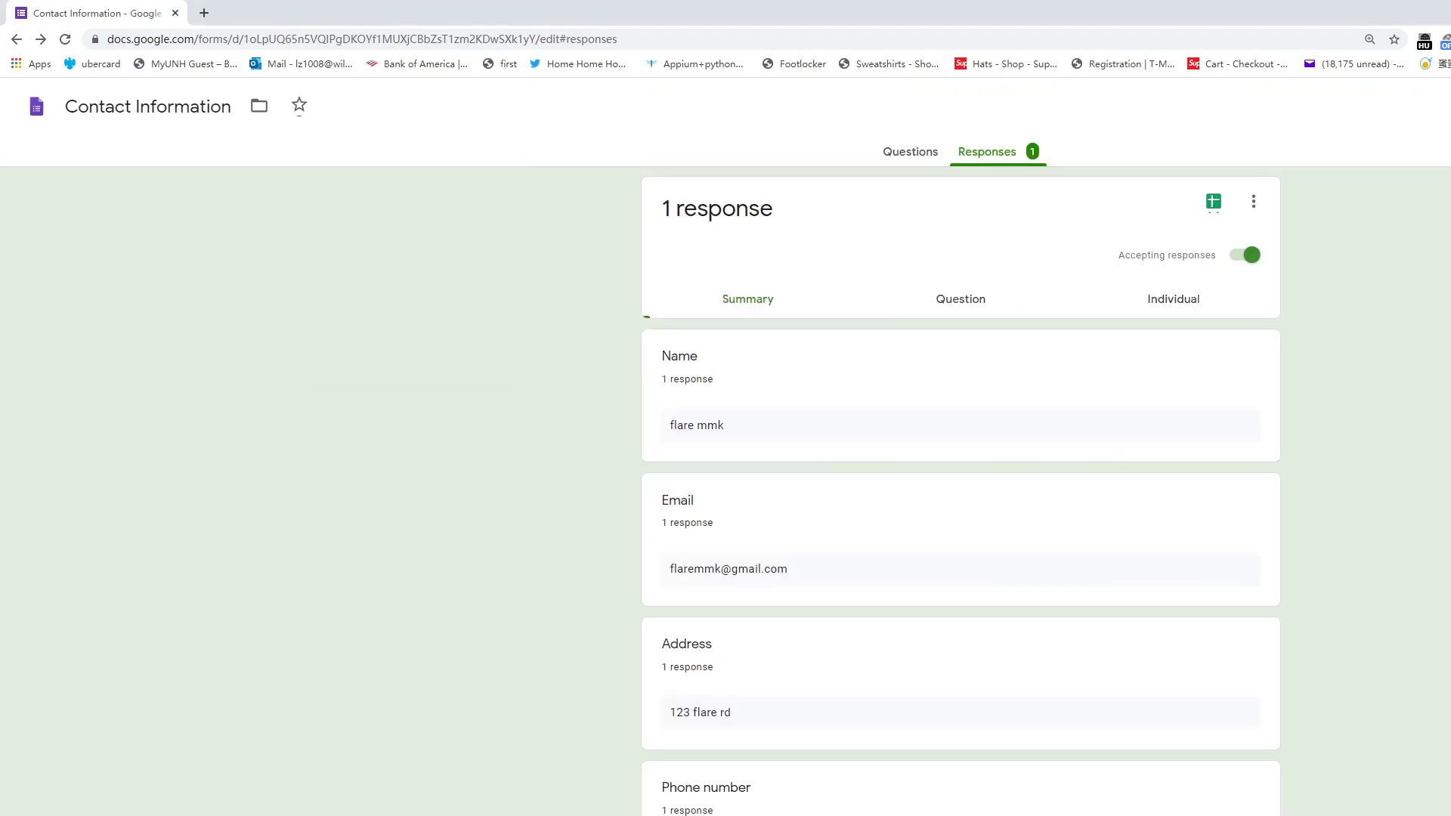
pyautogui.hotkey('alt', 'Tab')
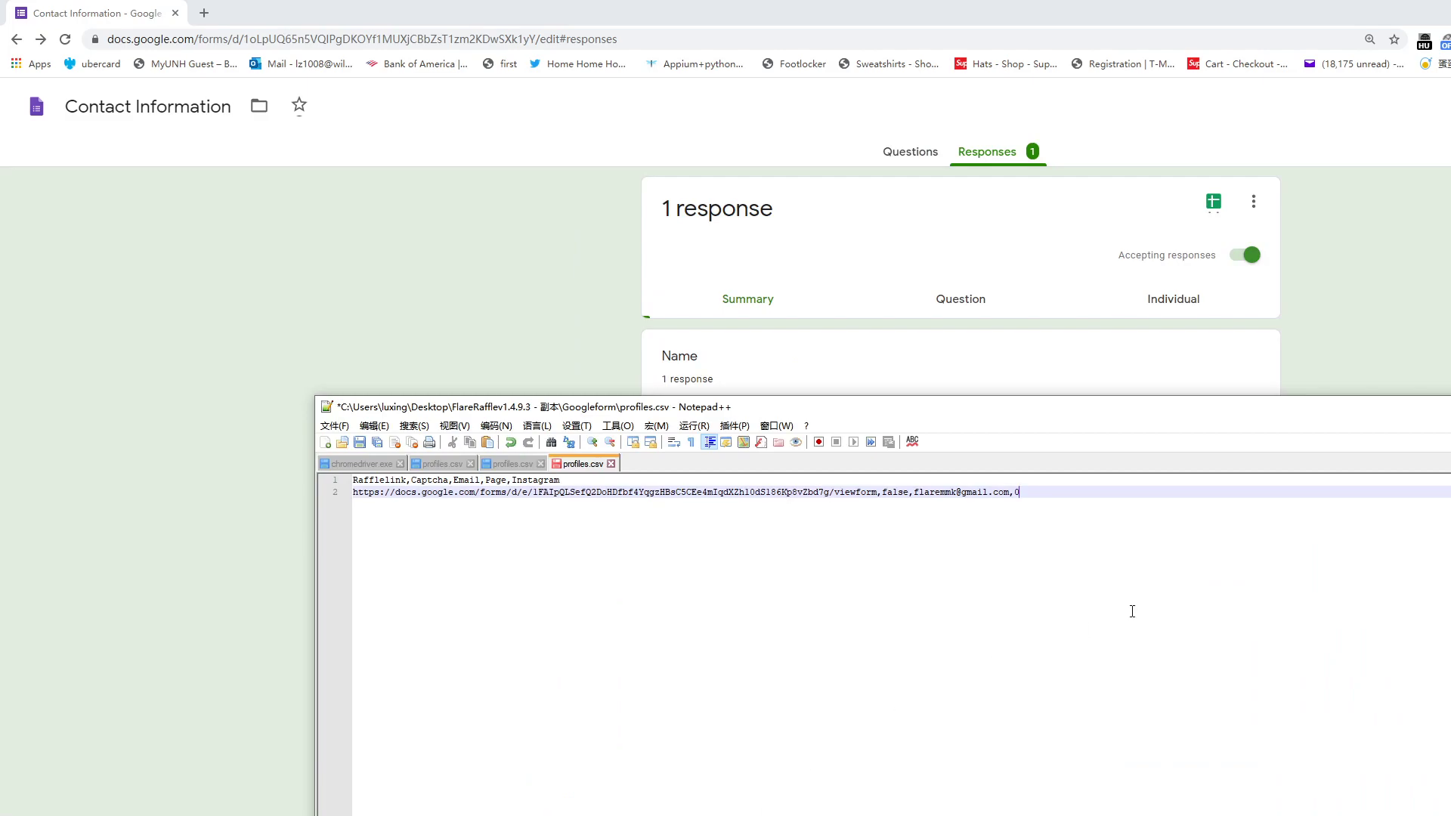
pyautogui.write(',')
pyautogui.hotkey('ctrl', 'v')
pyautogui.hotkey('ctrl', 'z')
pyautogui.hotkey('alt', 'Tab')
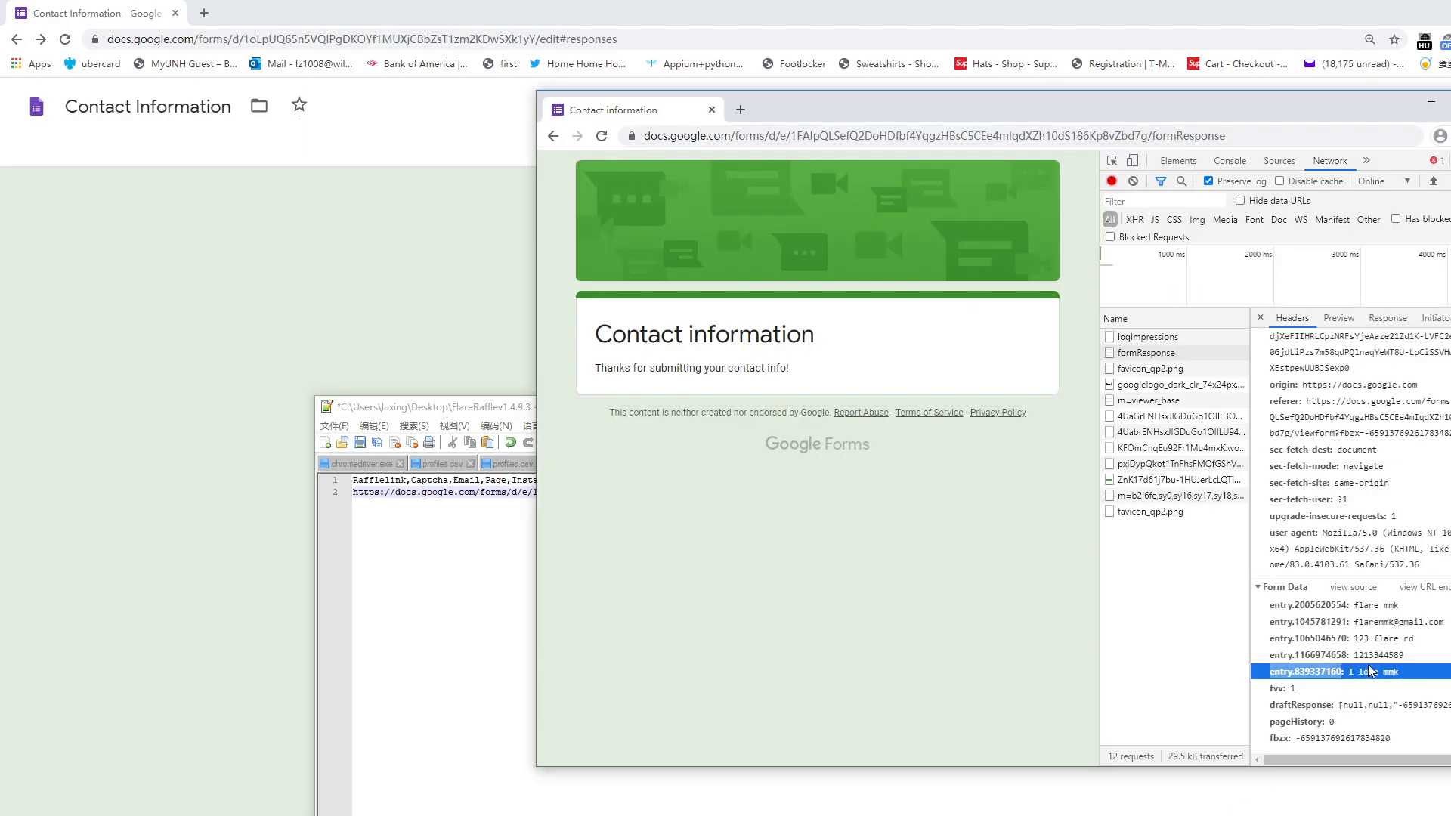
# Step: Add entry.2005620554 to the header and the test name to line 2
pyautogui.moveTo(1270, 606); pyautogui.dragTo(1349, 610)
pyautogui.hotkey('ctrl', 'c')
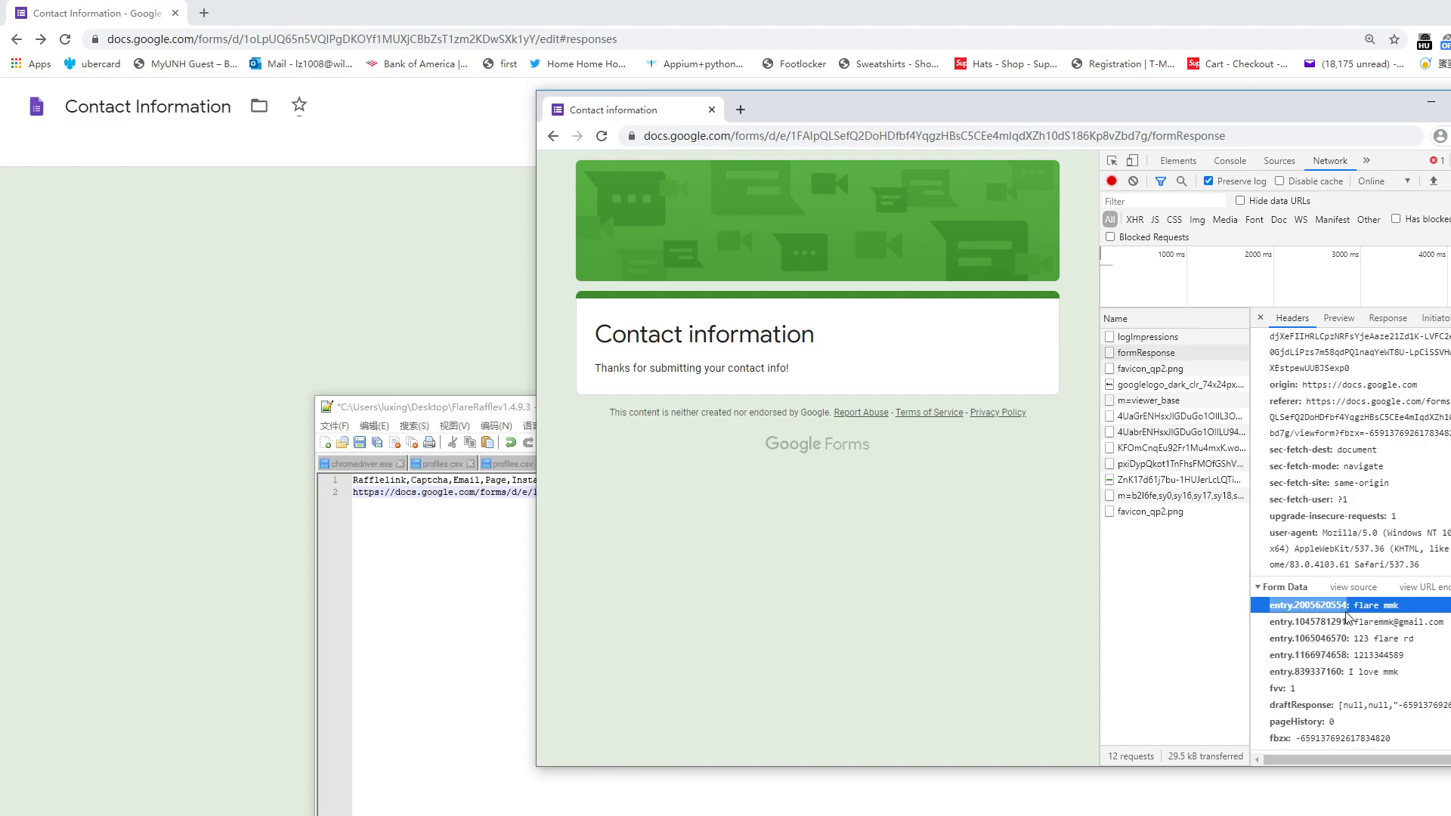
pyautogui.click(492, 579)
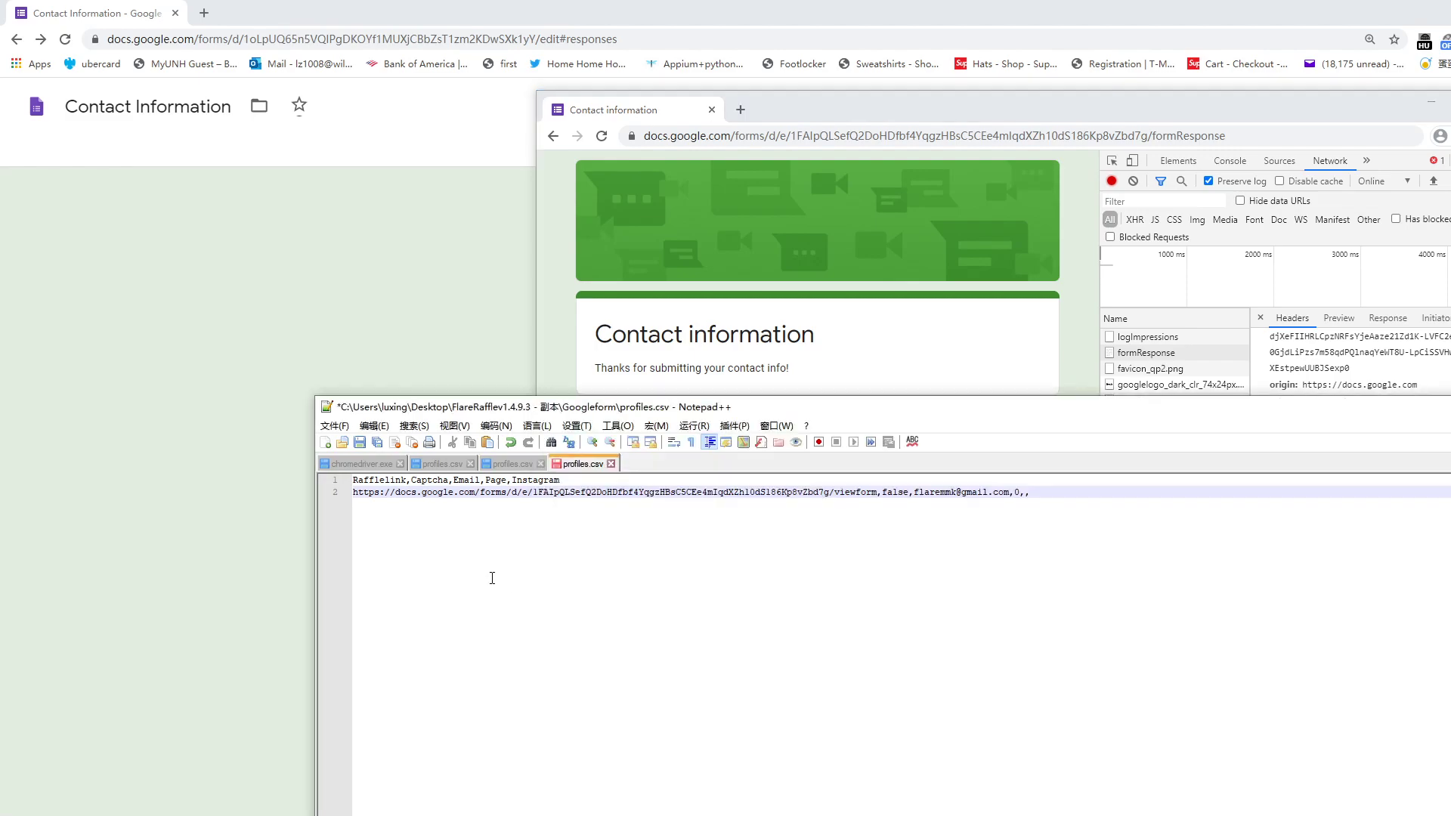
pyautogui.click(579, 483)
pyautogui.write(',')
pyautogui.hotkey('ctrl', 'v')
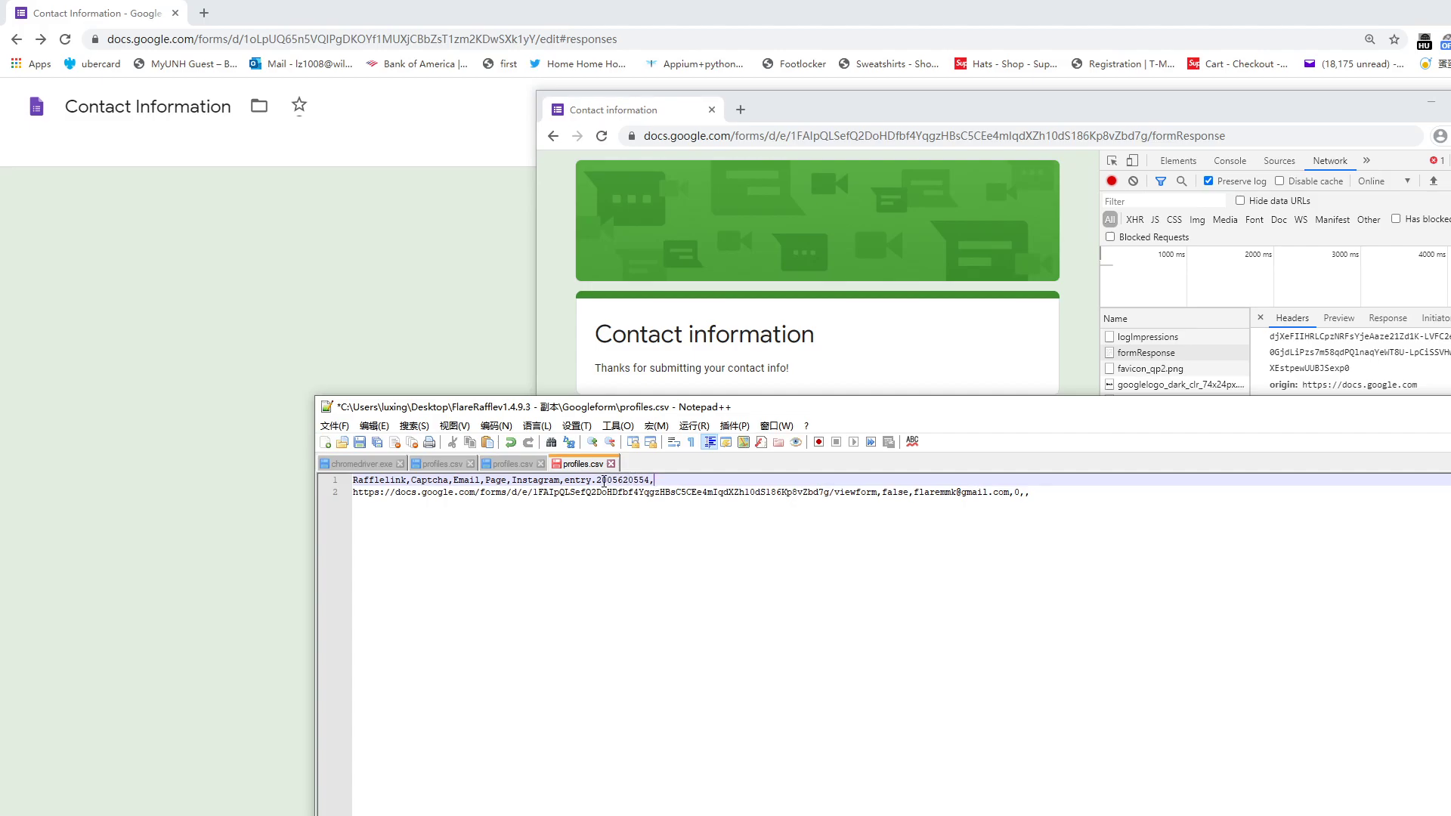
pyautogui.click(1085, 493)
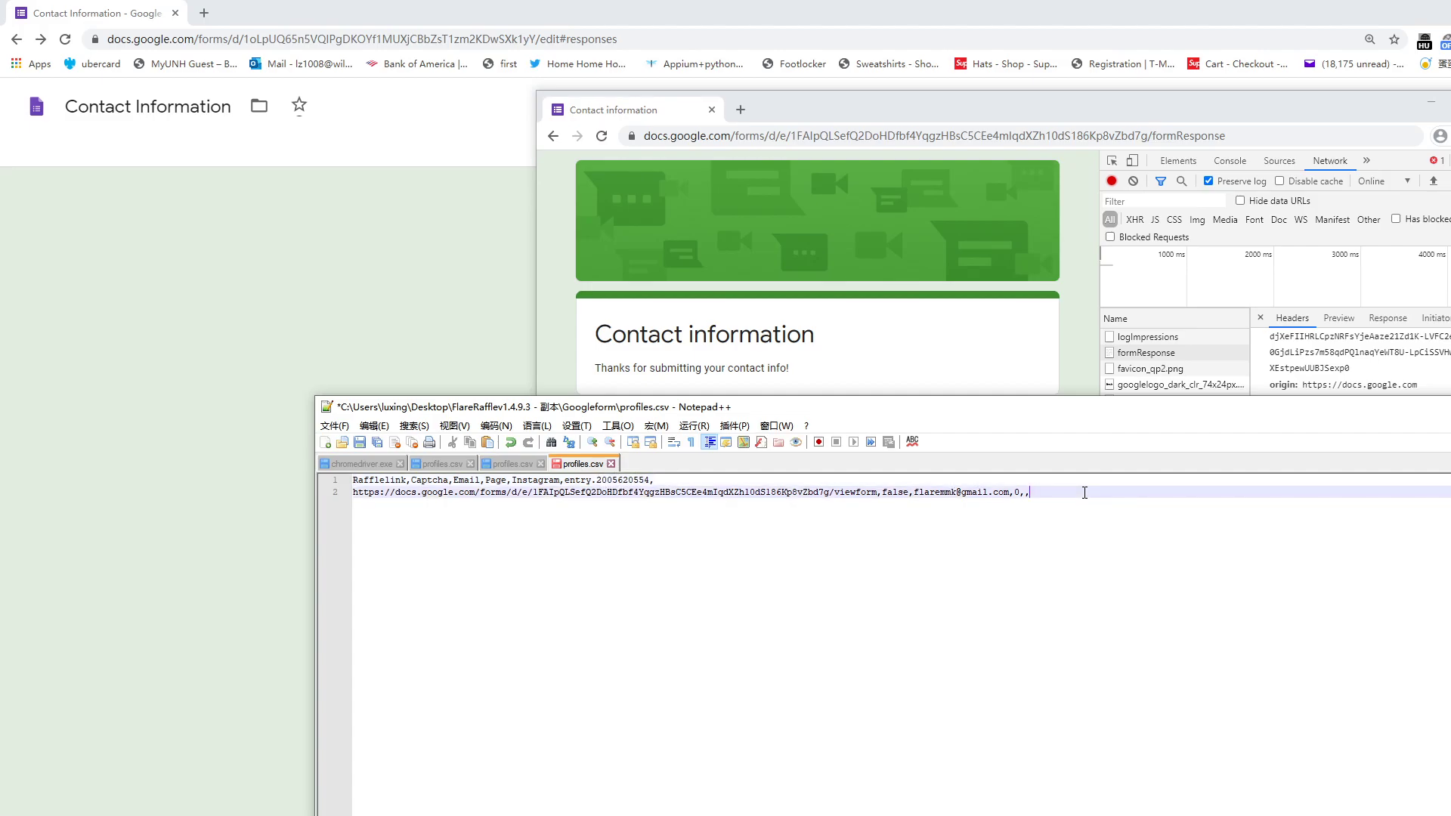
pyautogui.write('f')
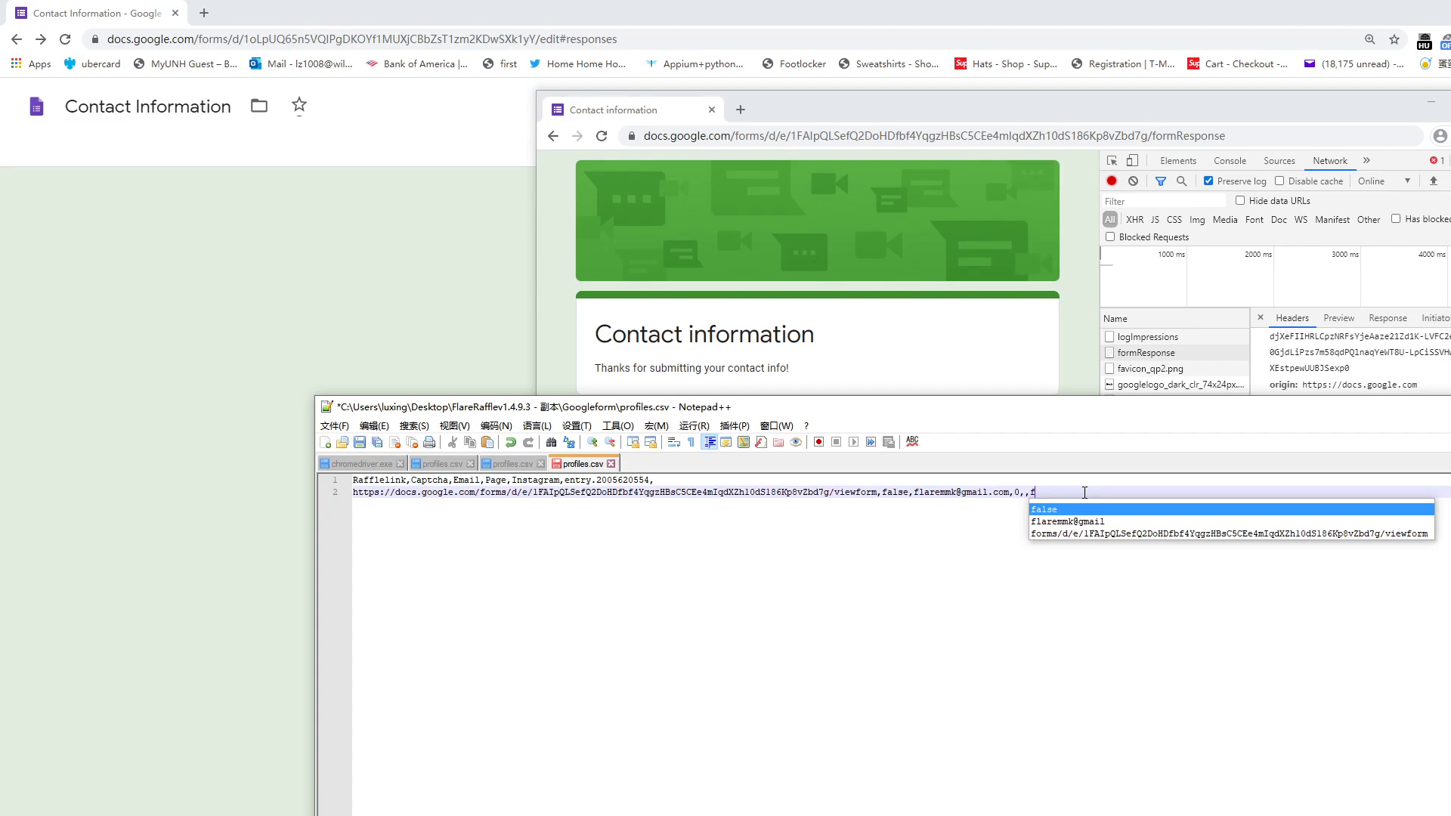
pyautogui.write('lare mmk')
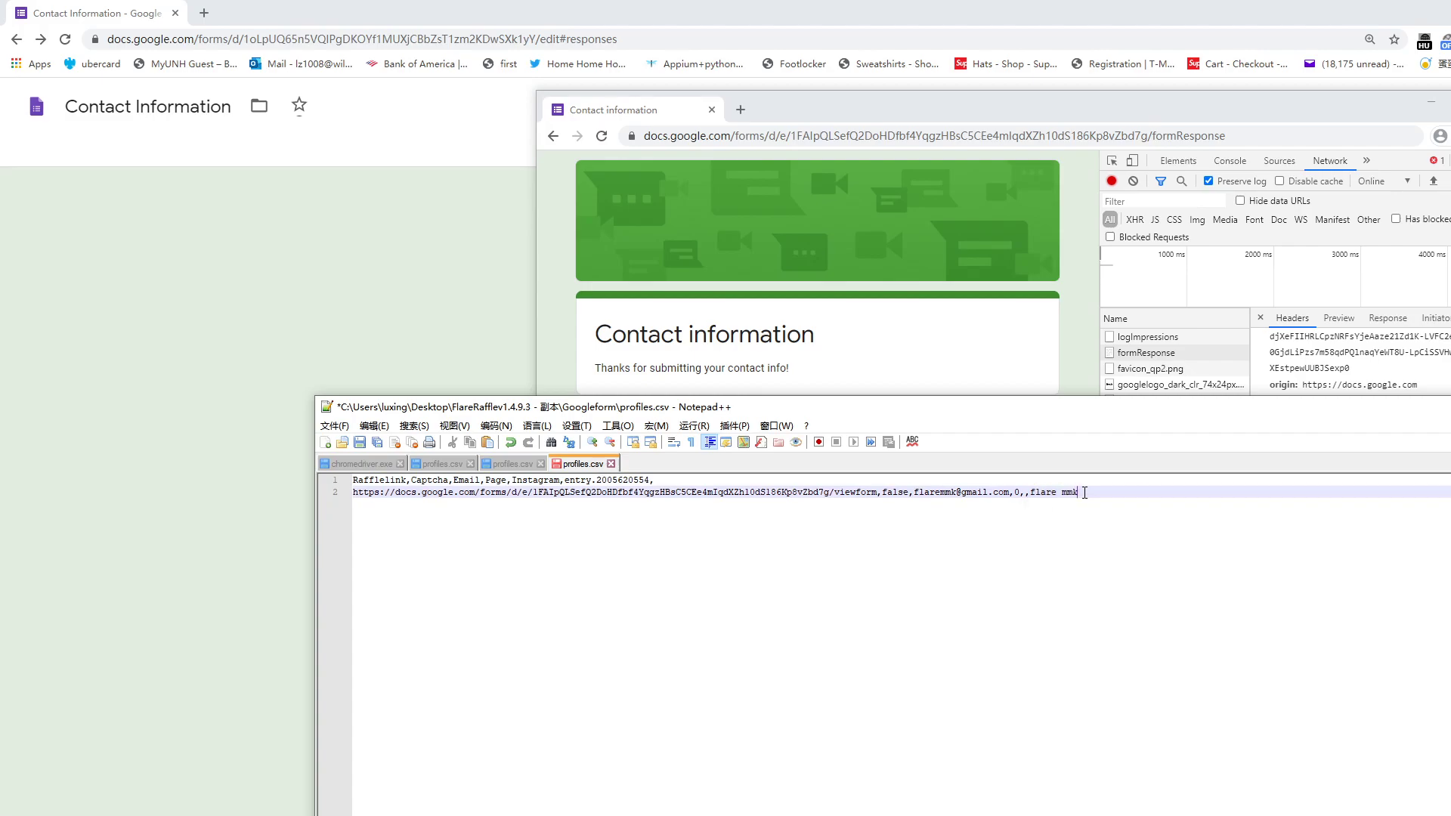
# Step: Add entry.1045781291 to the header and append the email to line 2
pyautogui.tripleClick(1415, 367)
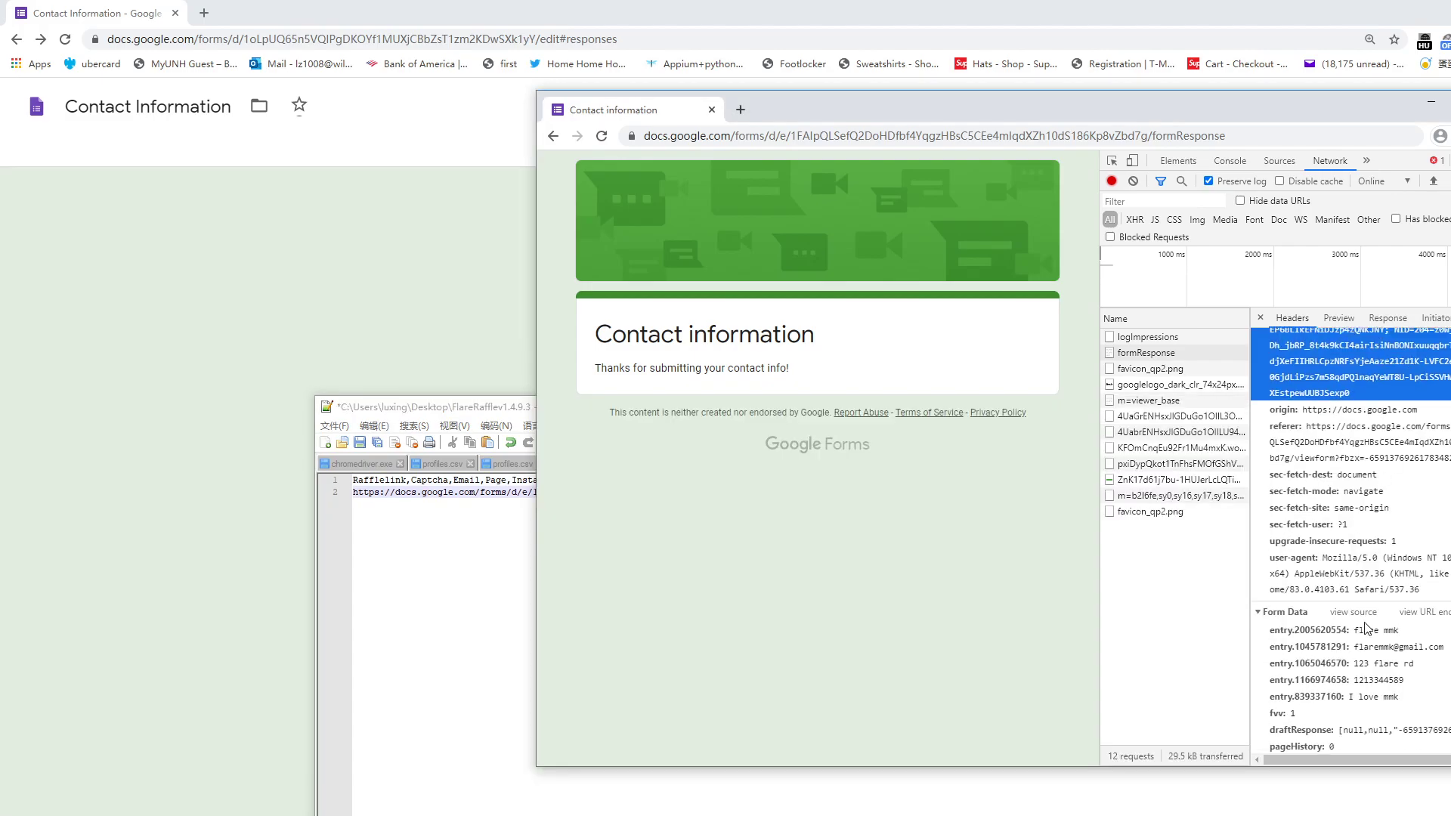
pyautogui.tripleClick(1274, 624)
pyautogui.hotkey('ctrl', 'c')
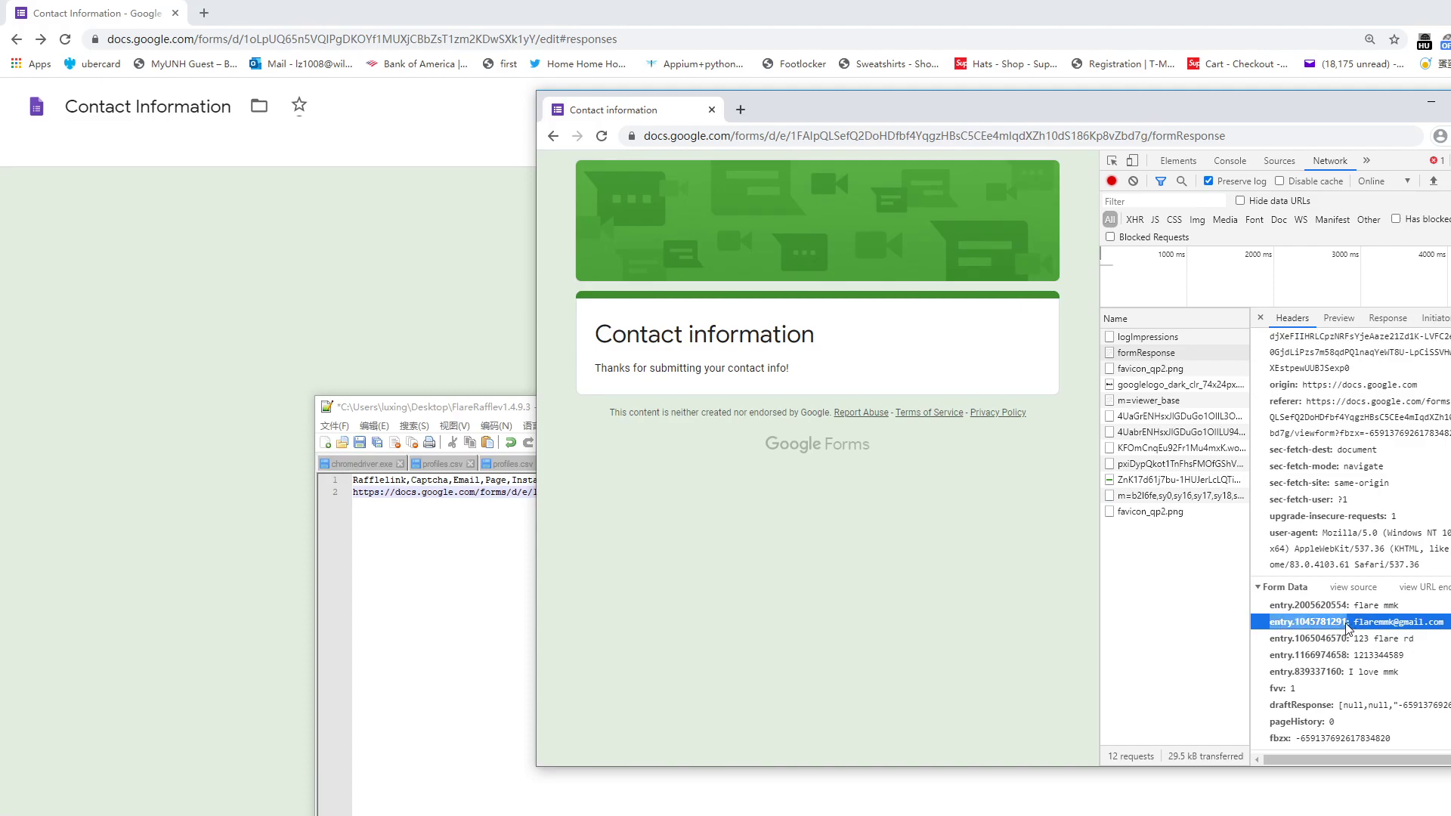
pyautogui.click(529, 582)
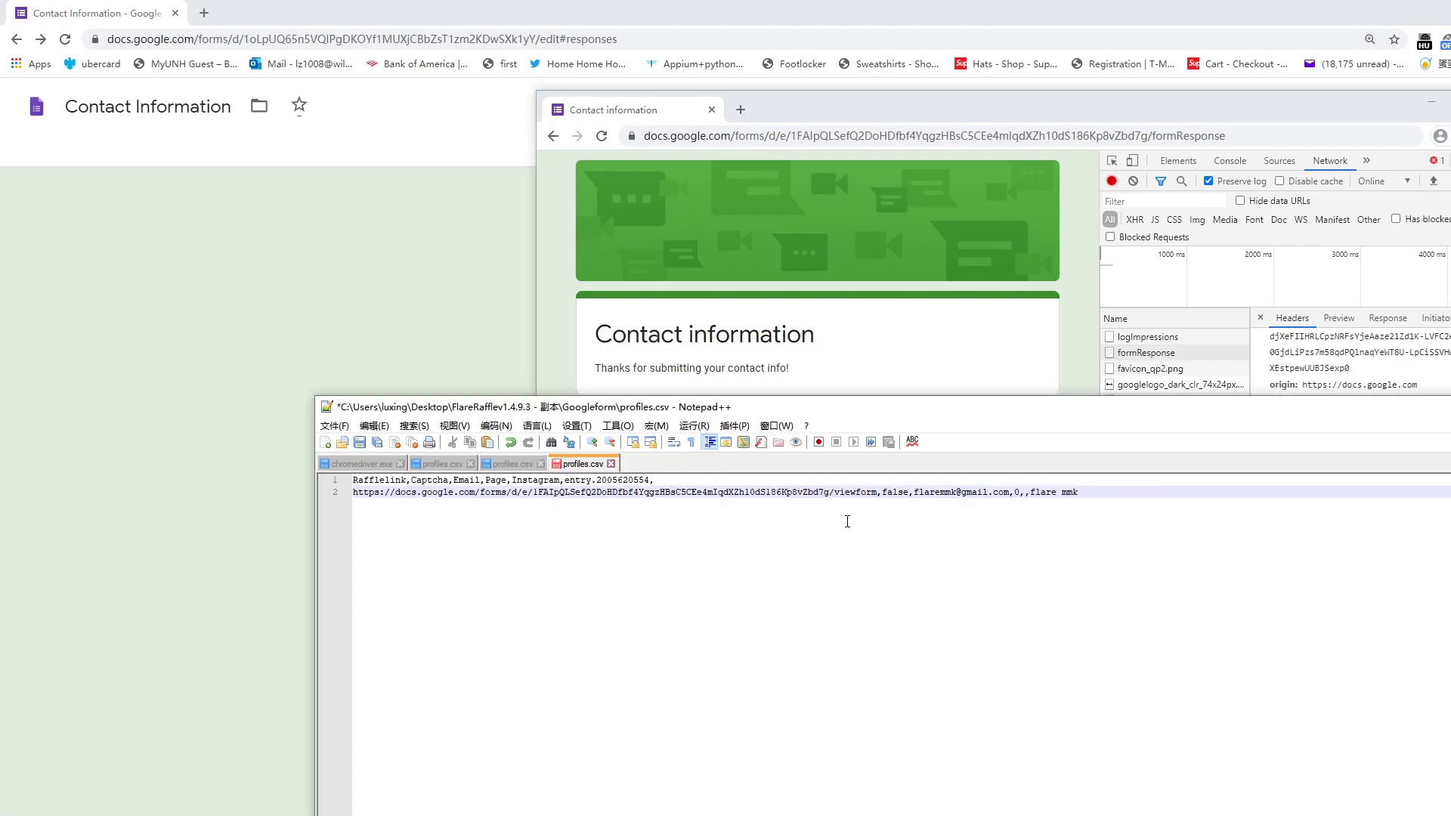
pyautogui.click(703, 480)
pyautogui.hotkey('ctrl', 'v')
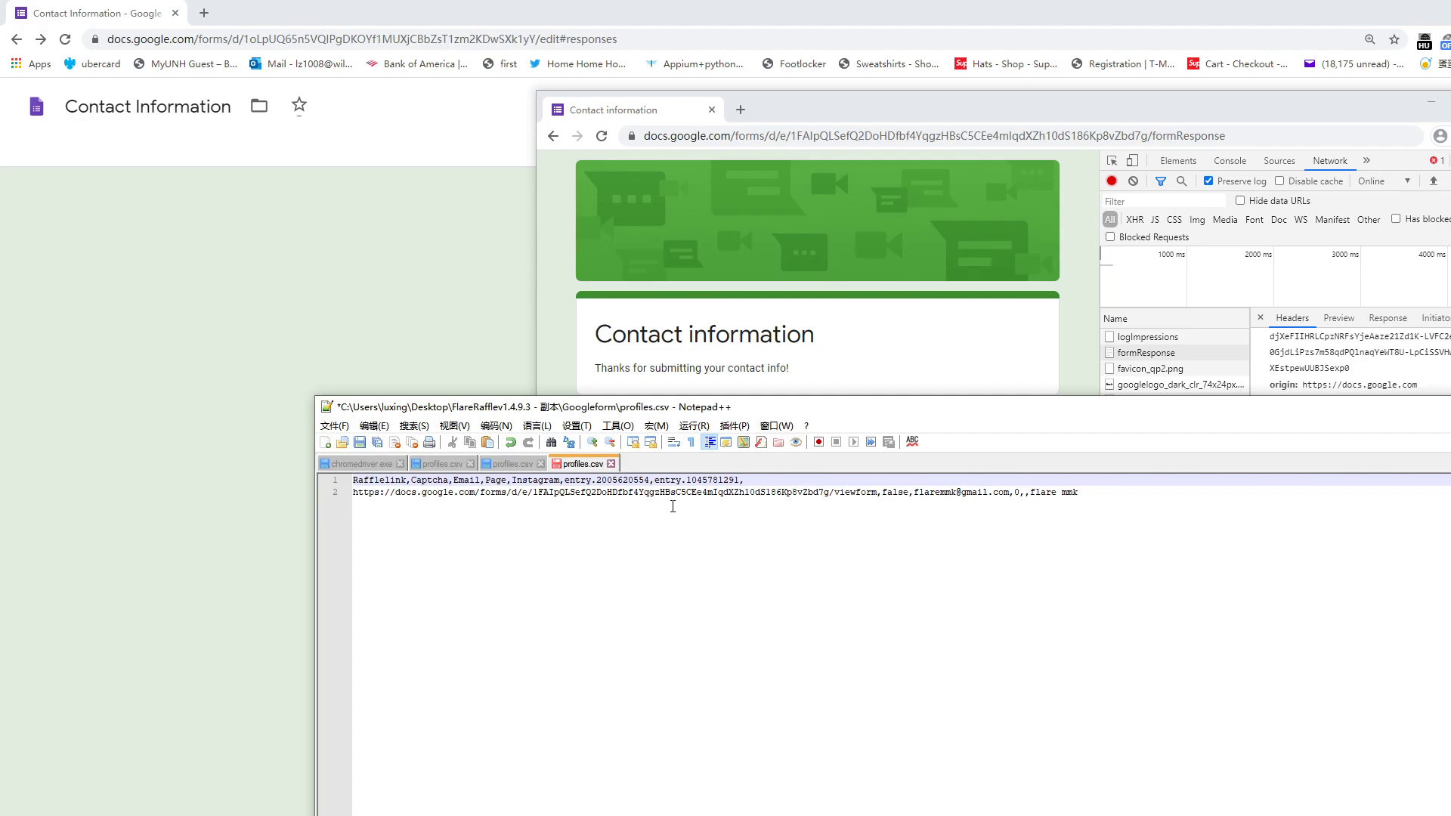
pyautogui.moveTo(914, 495); pyautogui.dragTo(1012, 498)
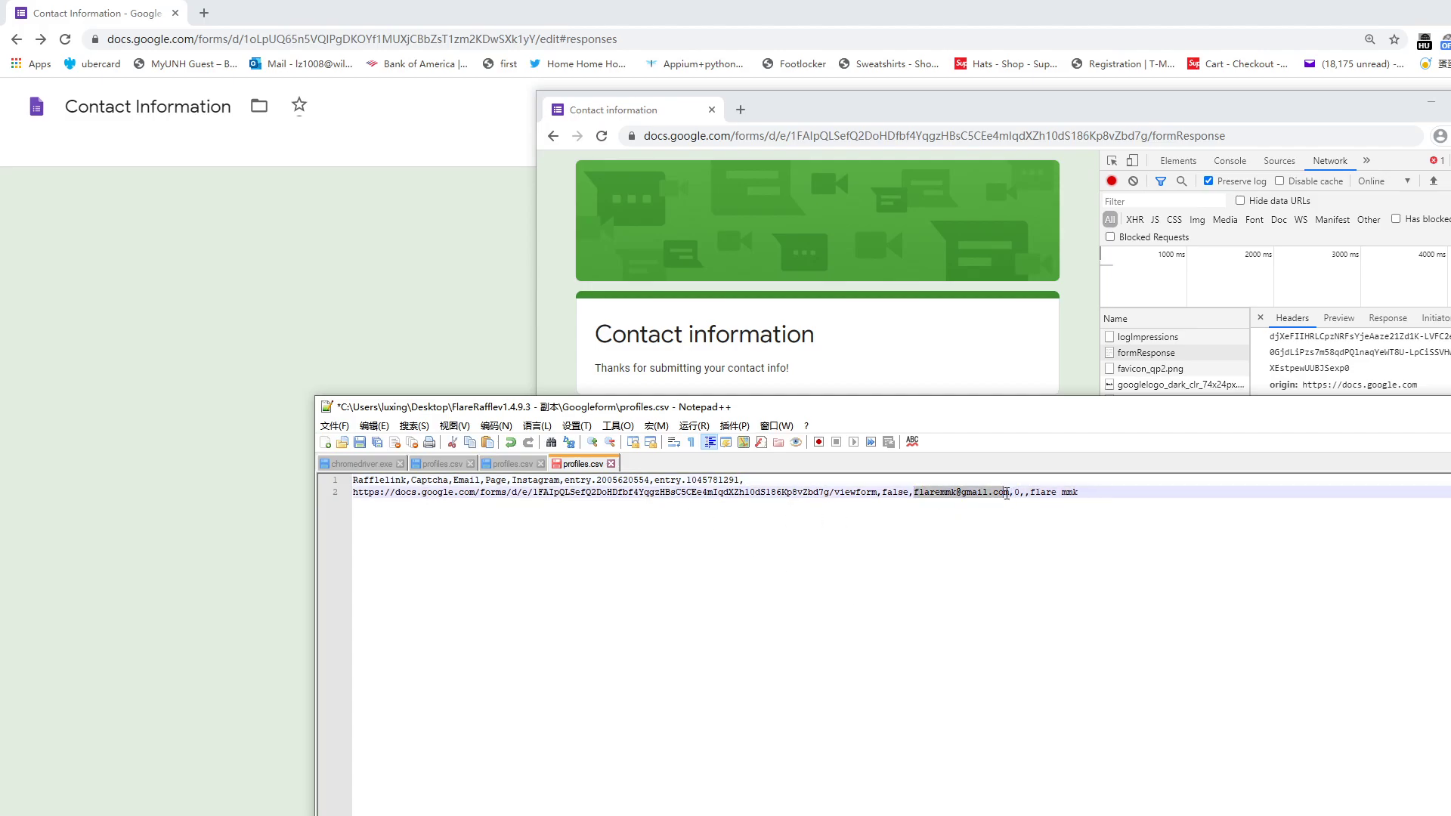
pyautogui.hotkey('ctrl', 'c')
pyautogui.click(1099, 499)
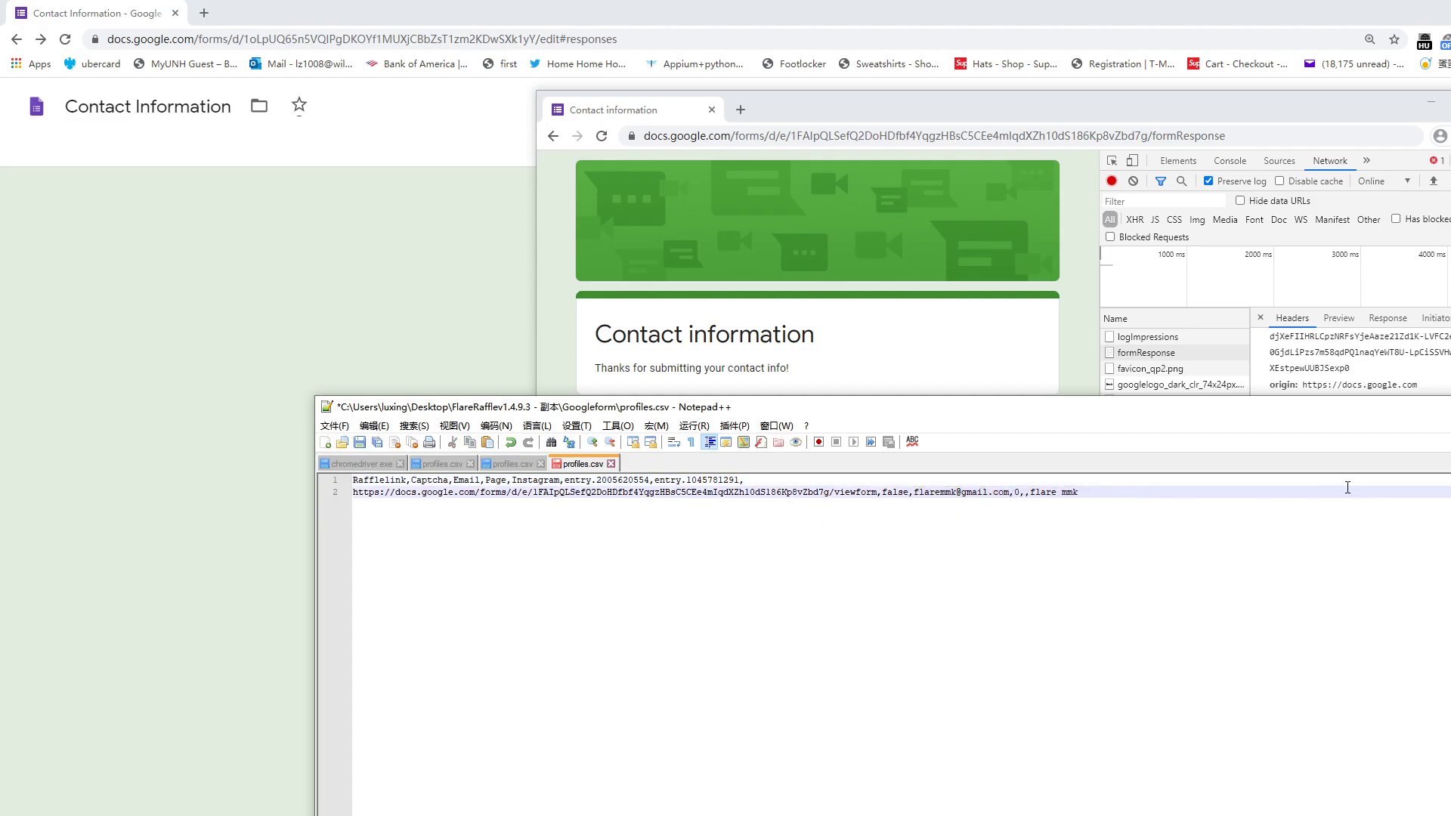
pyautogui.write(',')
pyautogui.hotkey('ctrl', 'v')
# Step: Add entry.1065046570 to the header and the submitted address to line 2
pyautogui.click(1428, 392)
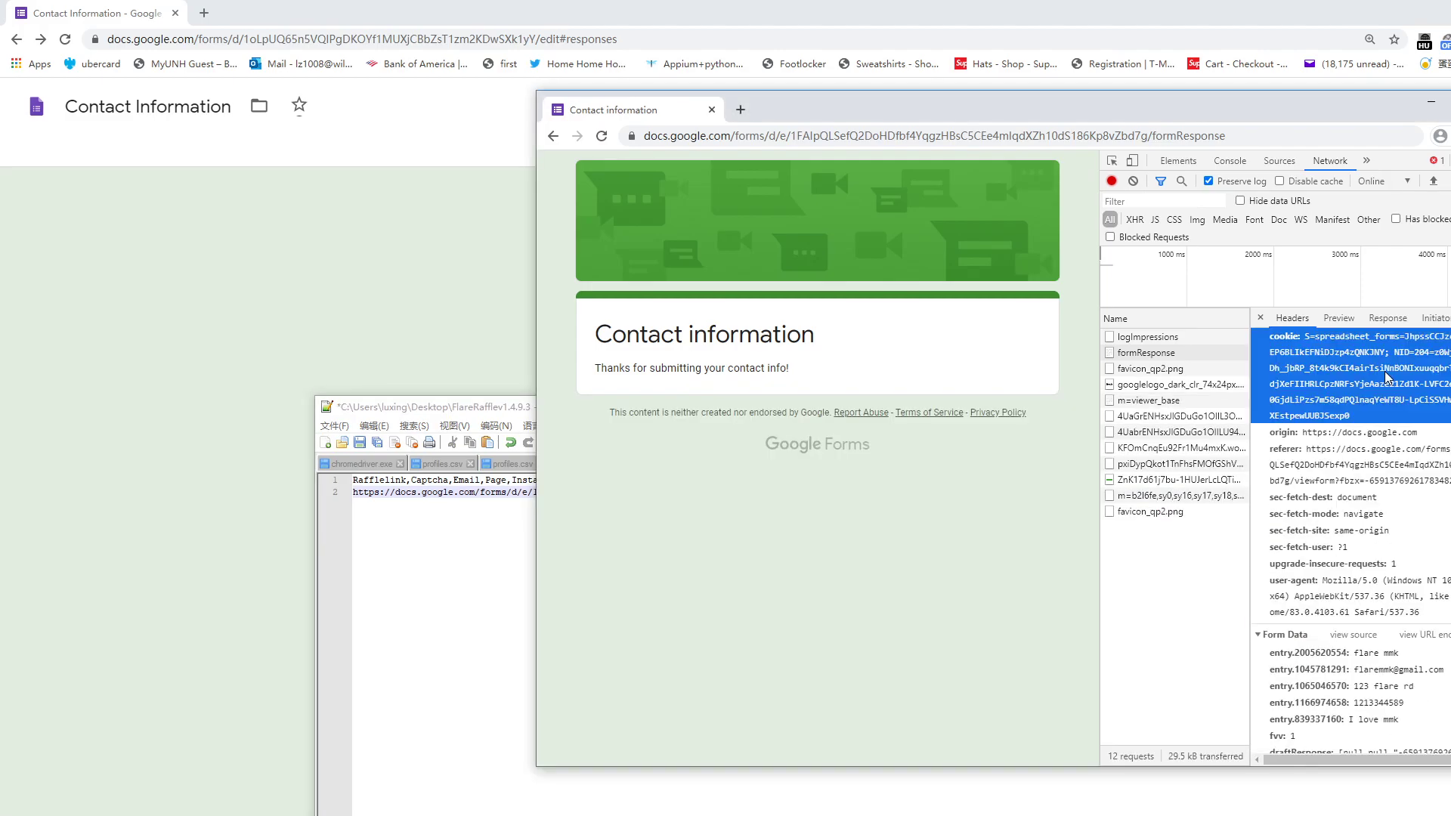
pyautogui.scroll(-1, 1429, 526)
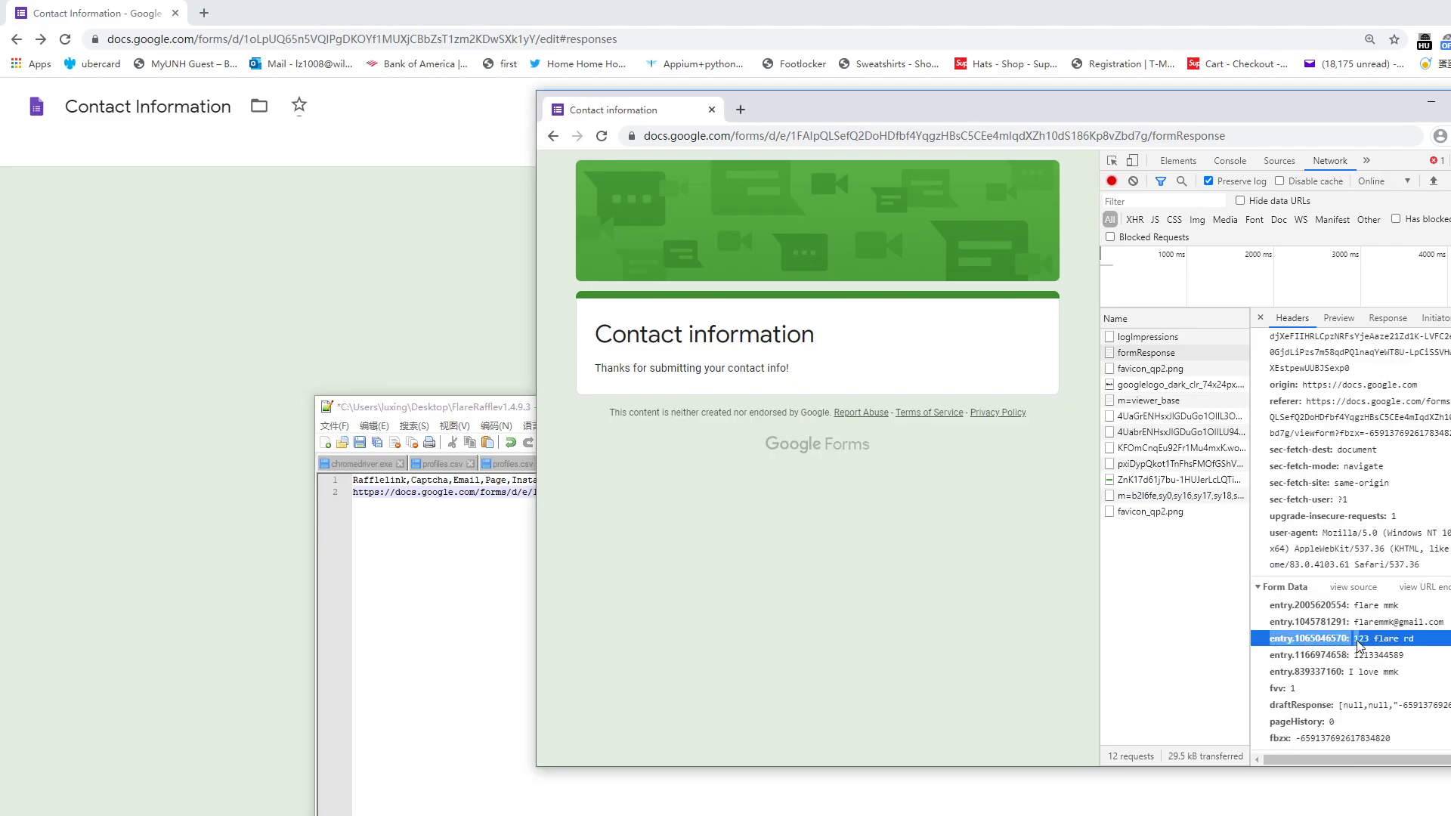
pyautogui.moveTo(1271, 641); pyautogui.dragTo(1347, 641)
pyautogui.hotkey('ctrl', 'c')
pyautogui.click(493, 562)
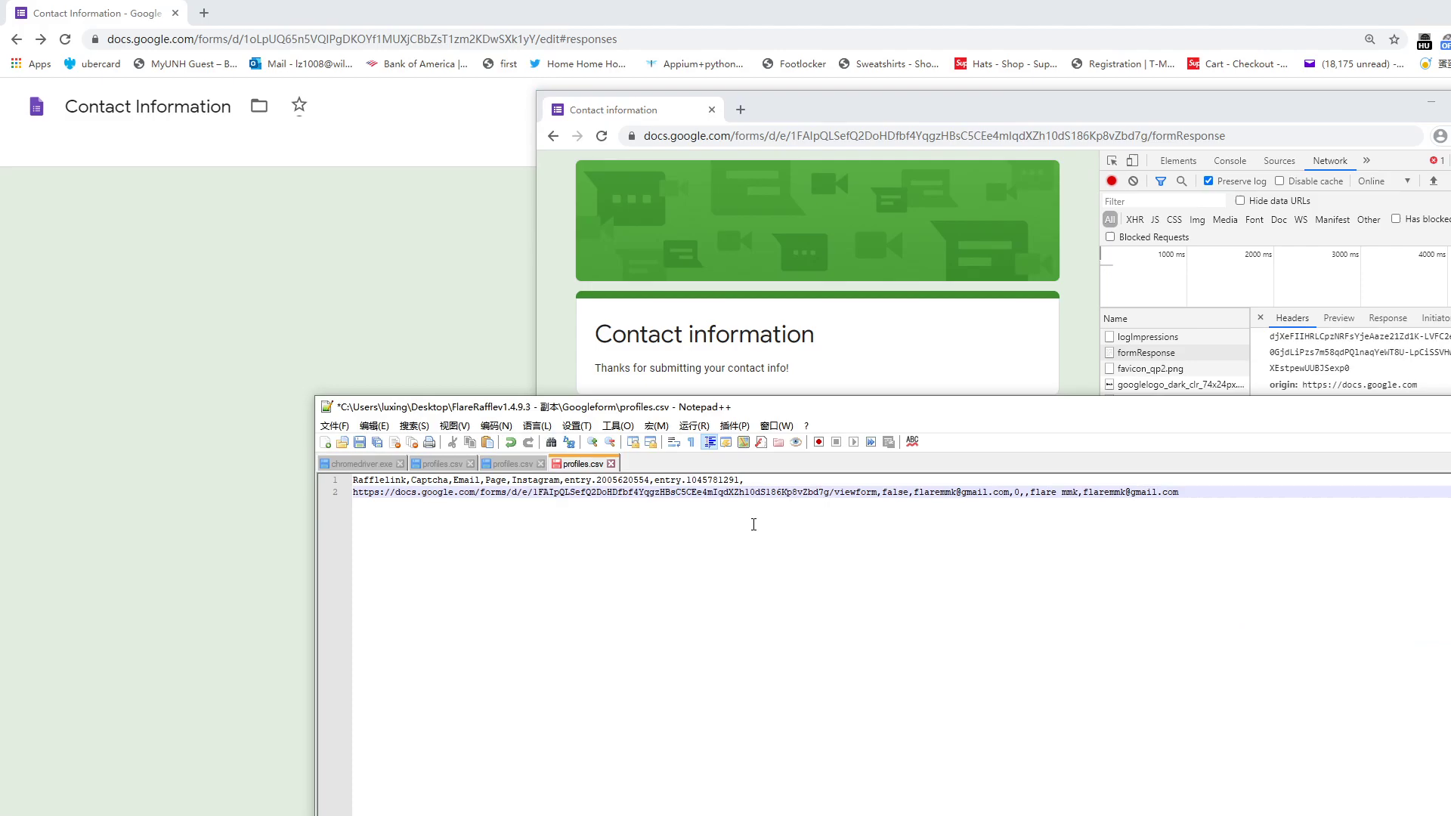
pyautogui.click(797, 482)
pyautogui.write(',')
pyautogui.hotkey('ctrl', 'v')
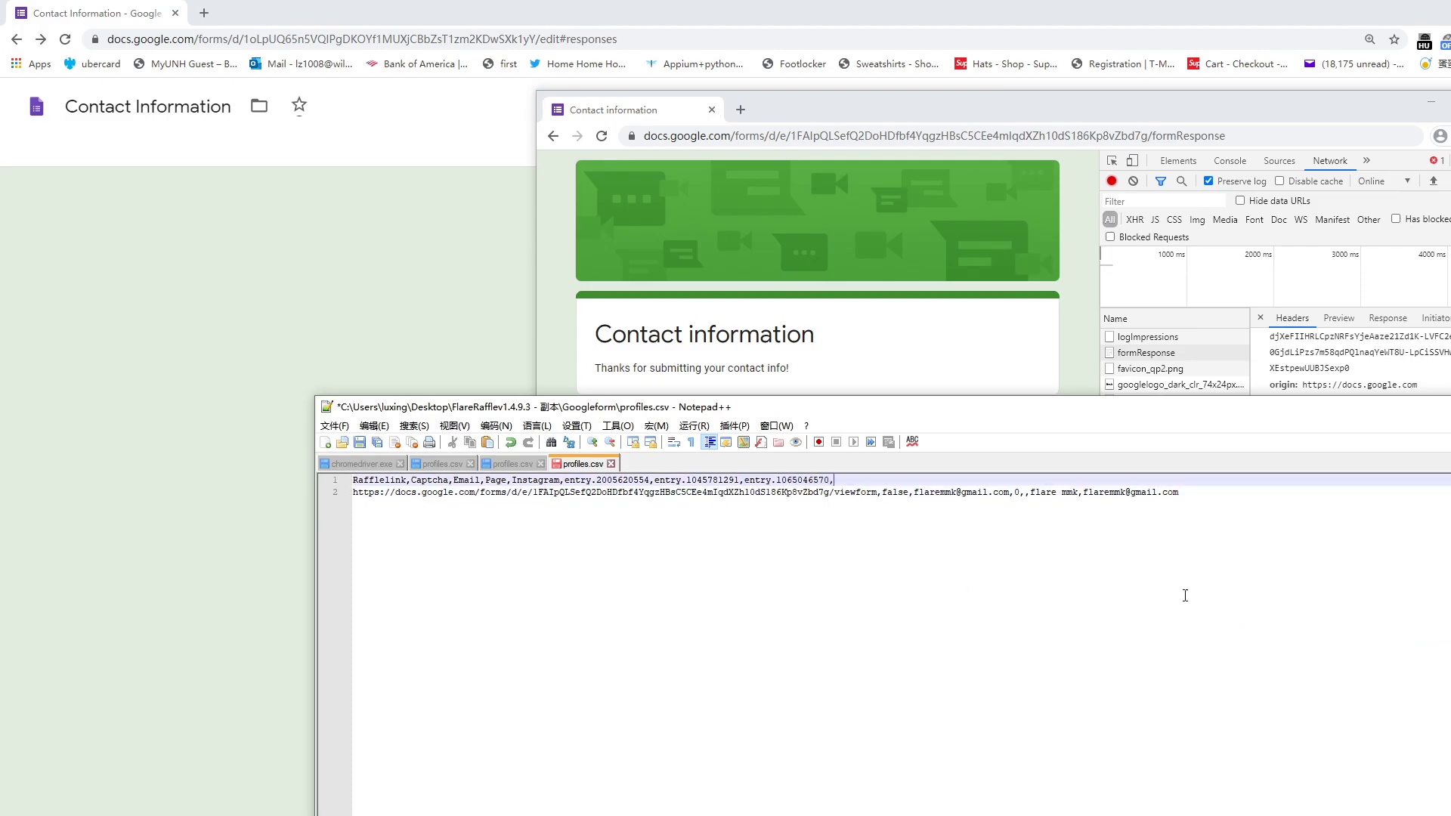
pyautogui.click(1242, 489)
pyautogui.write(',')
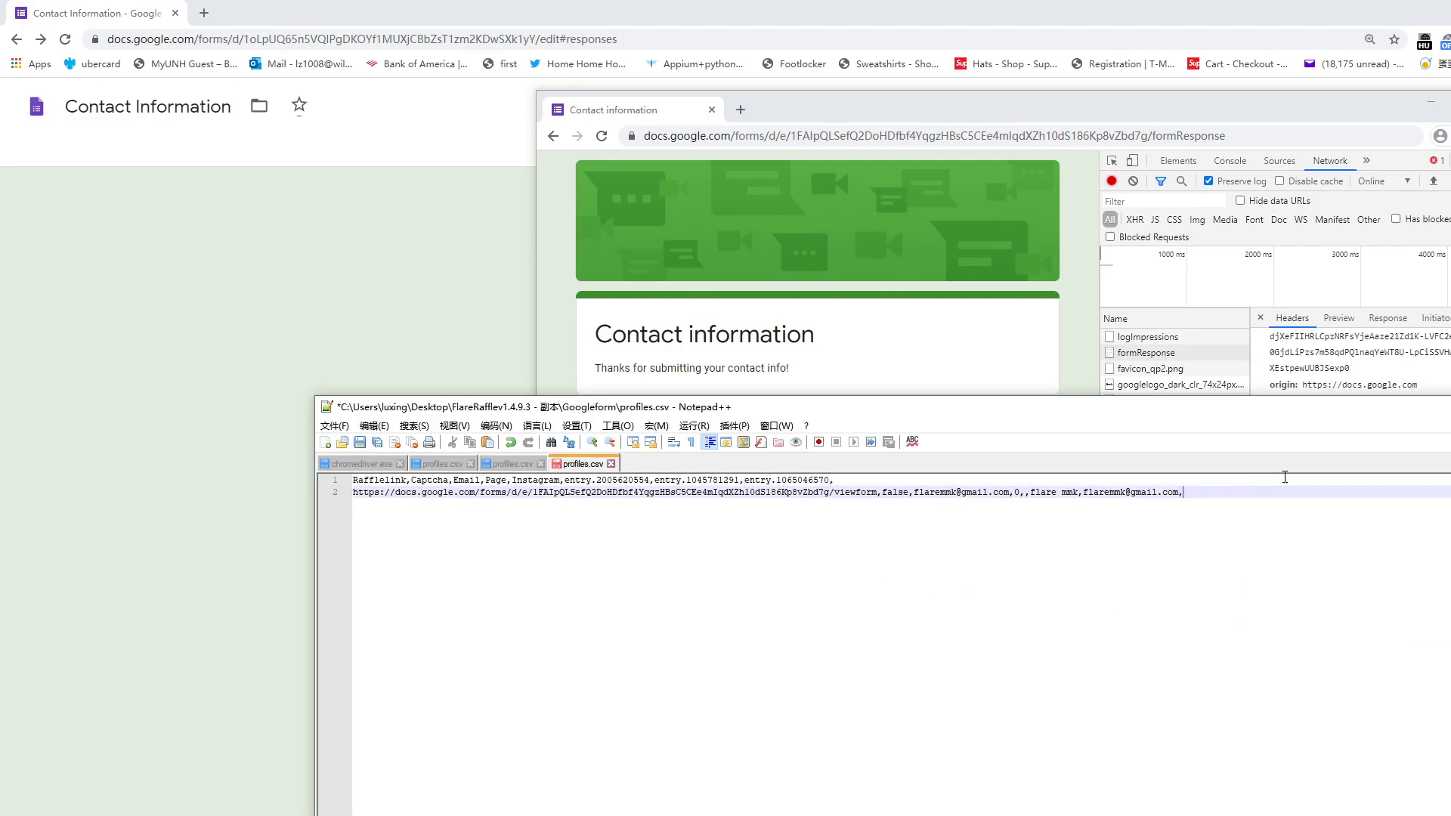
pyautogui.click(1291, 374)
pyautogui.moveTo(1414, 686); pyautogui.dragTo(1375, 696)
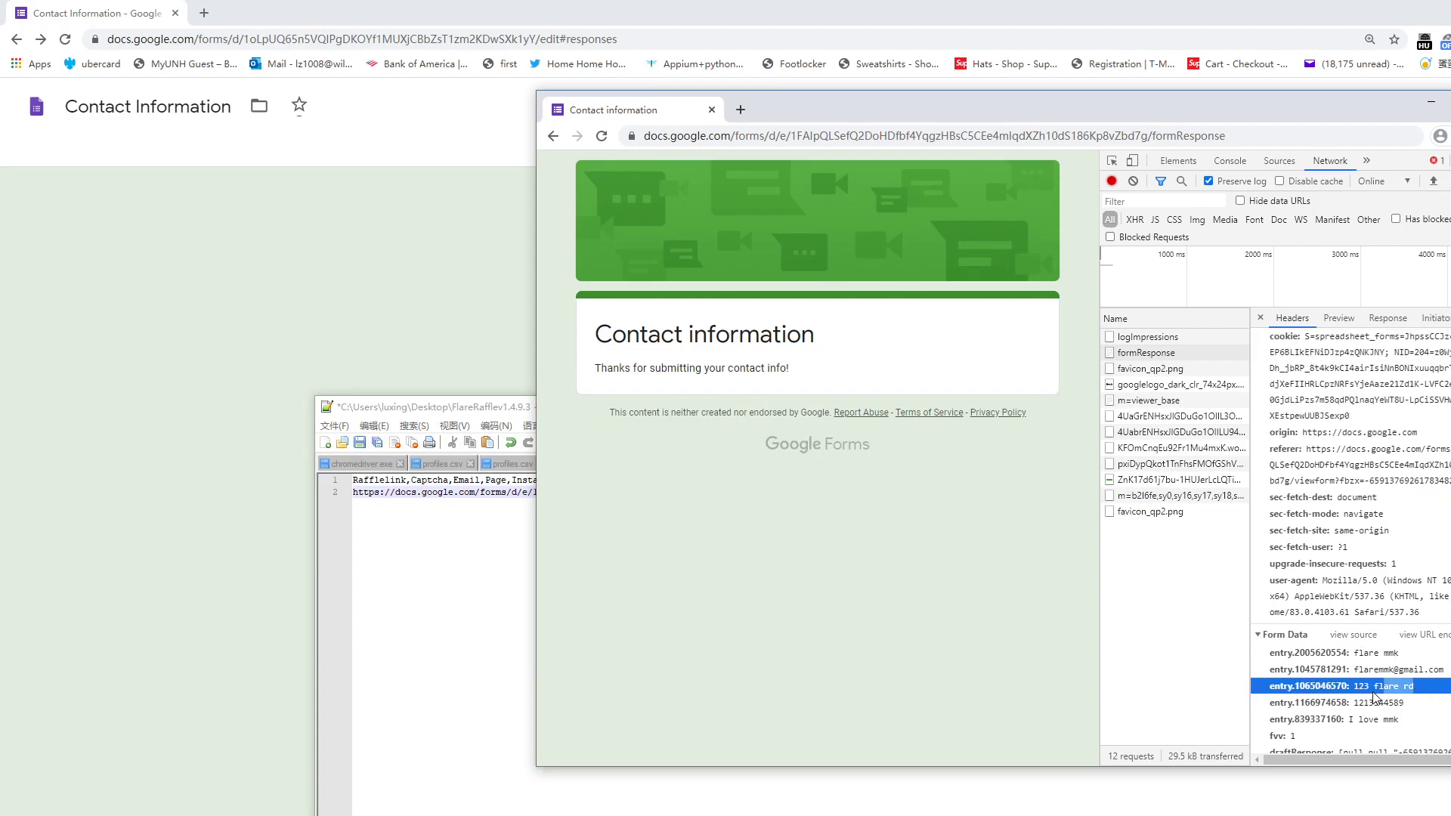
pyautogui.hotkey('alt', 'Tab')
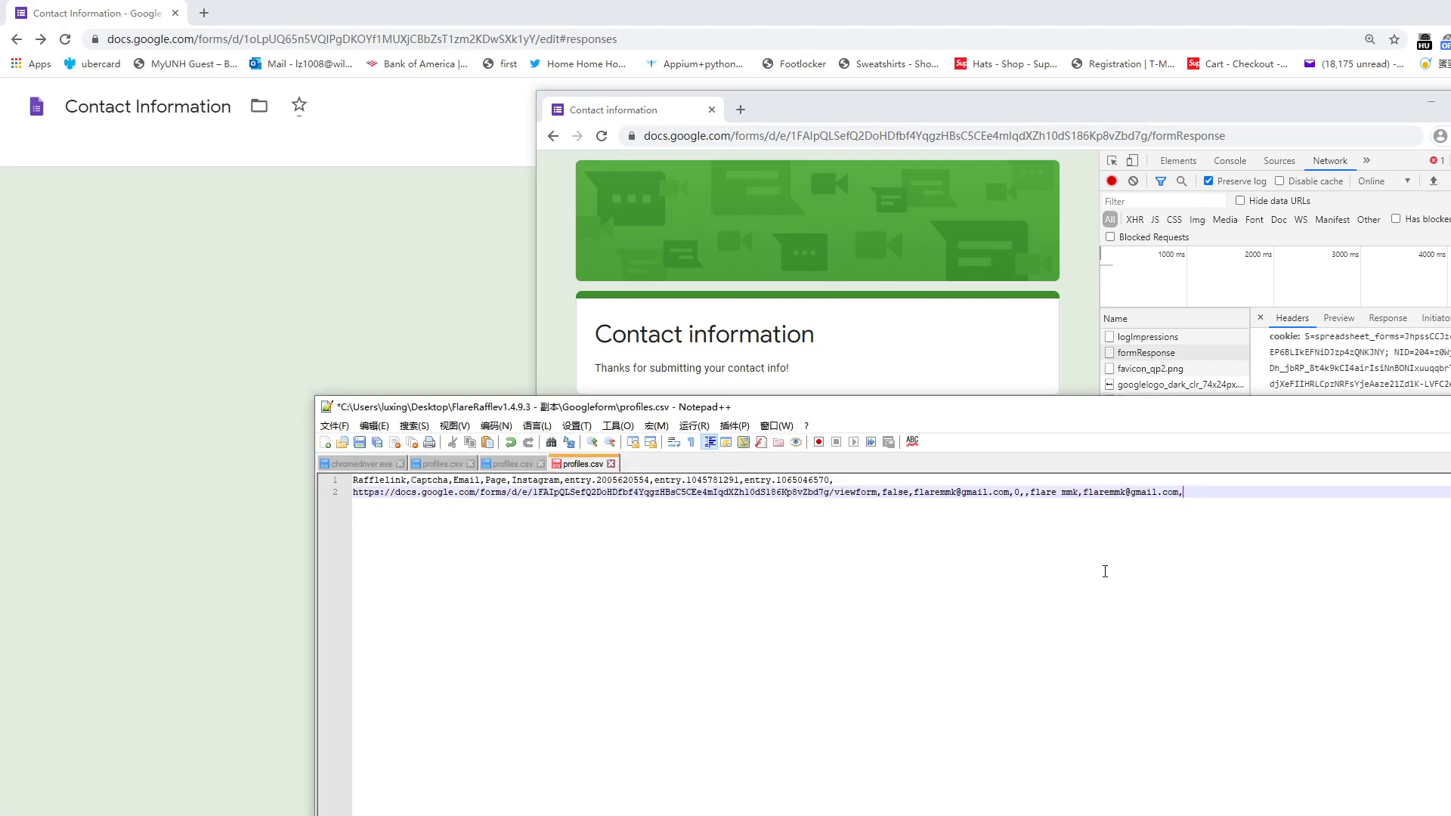
pyautogui.hotkey('ctrl', 'v')
pyautogui.press('Up')
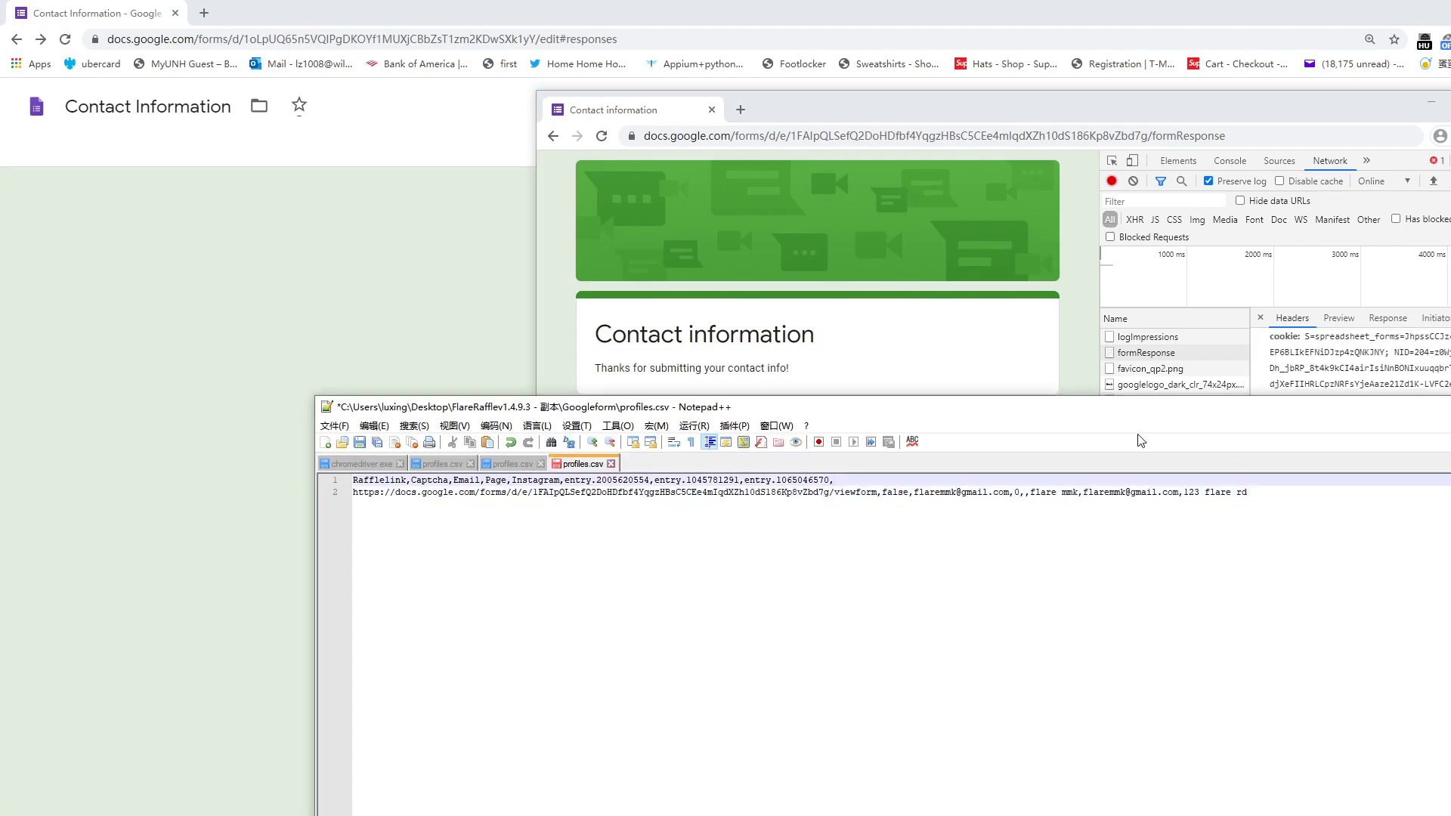
# Step: Append entry.1166974658 to the header and copy the submitted phone value
pyautogui.tripleClick(1361, 341)
pyautogui.scroll(-1, 1292, 672)
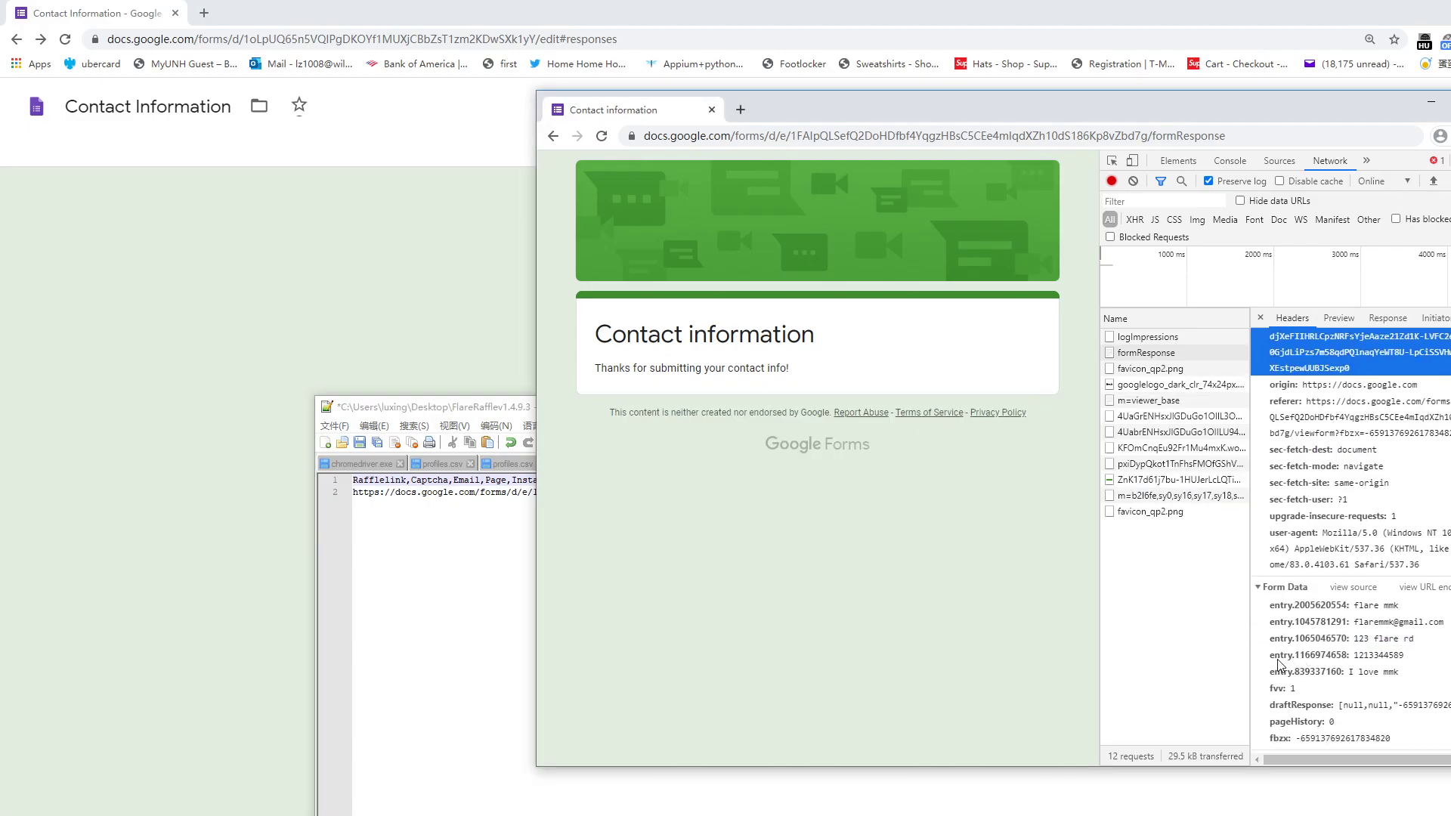
pyautogui.moveTo(1277, 655); pyautogui.dragTo(1347, 660)
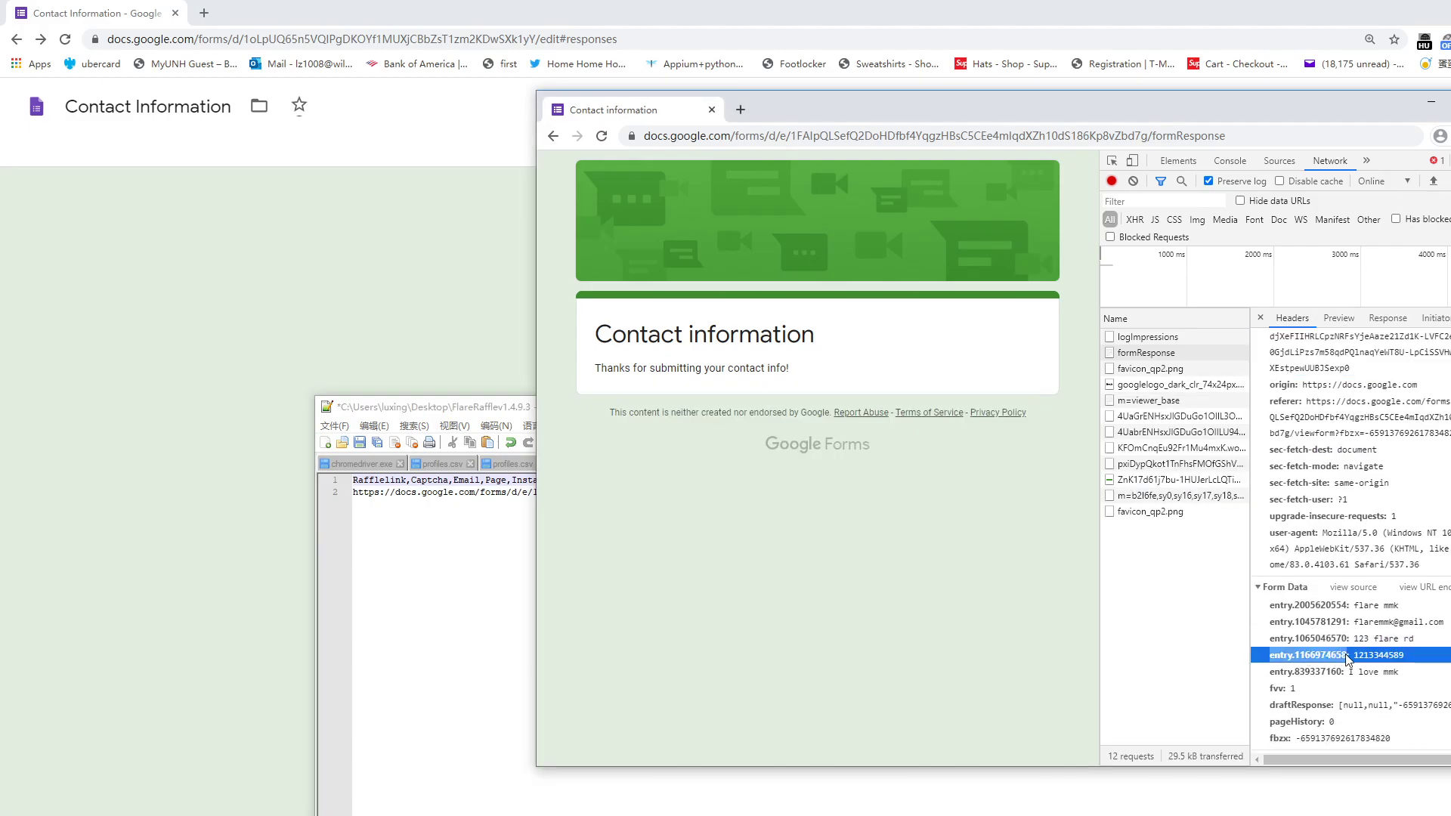
pyautogui.click(562, 503)
pyautogui.click(859, 484)
pyautogui.hotkey('ctrl', 'v')
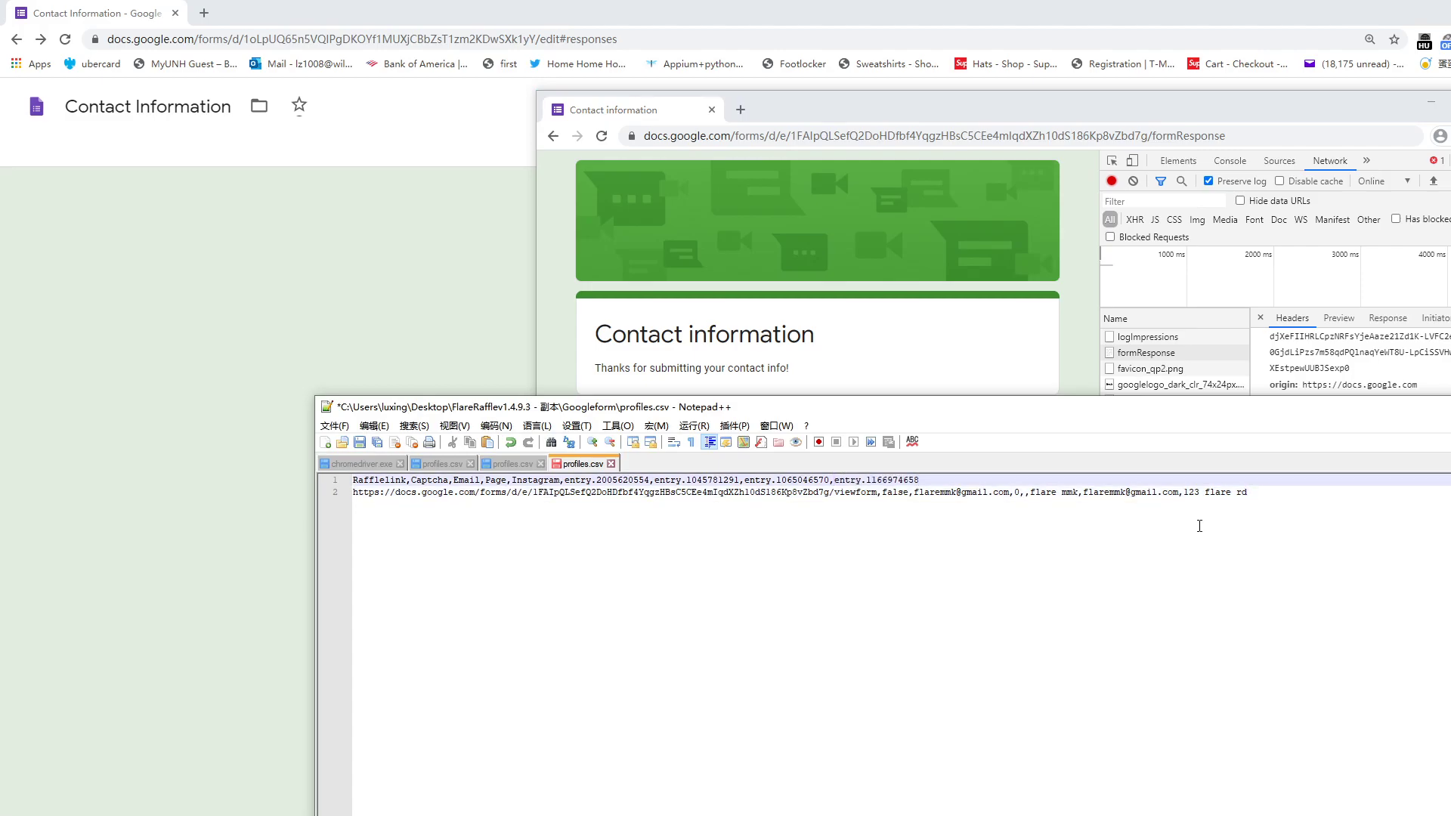
pyautogui.click(1377, 387)
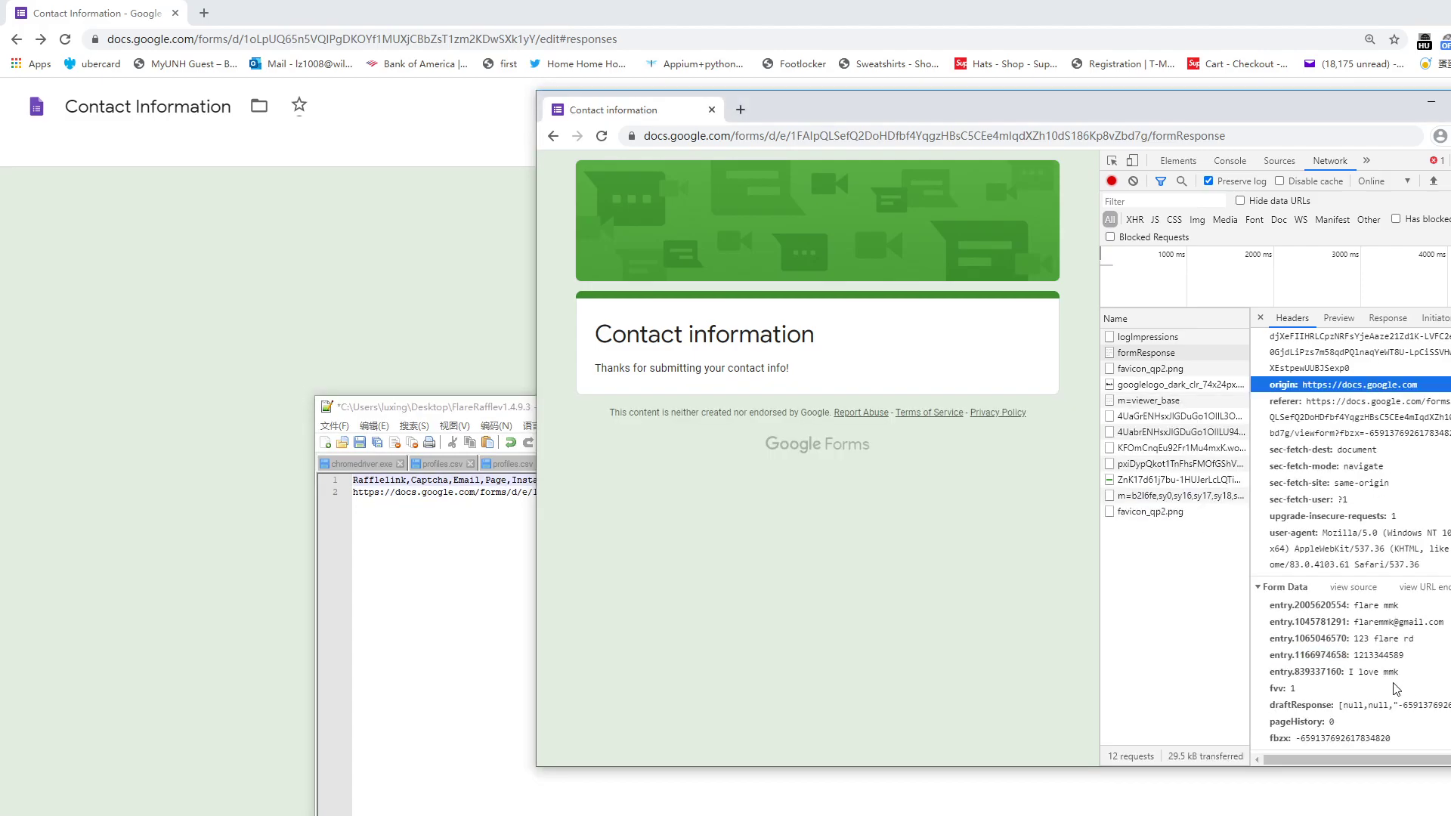
pyautogui.doubleClick(1389, 656)
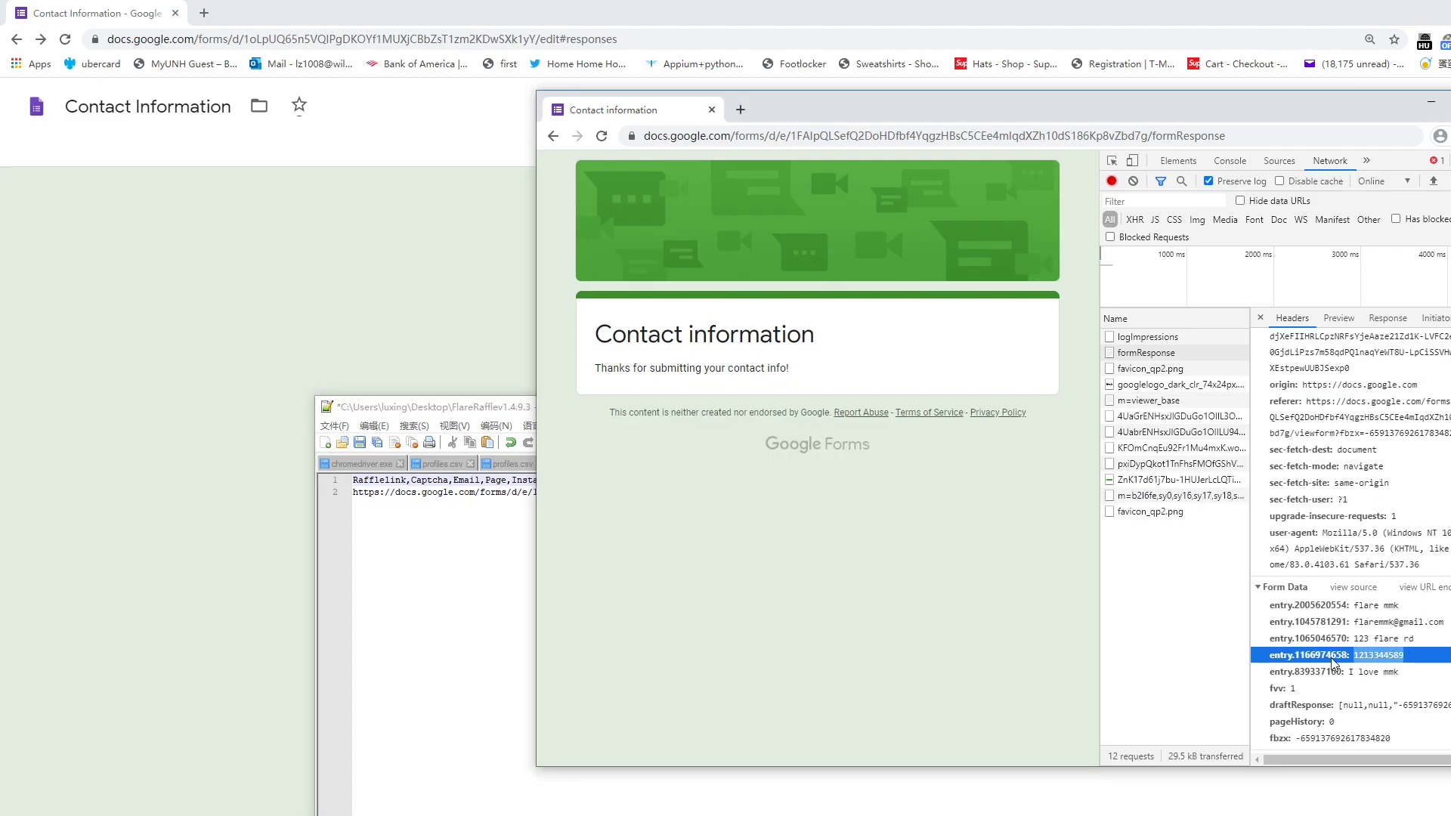
pyautogui.click(434, 567)
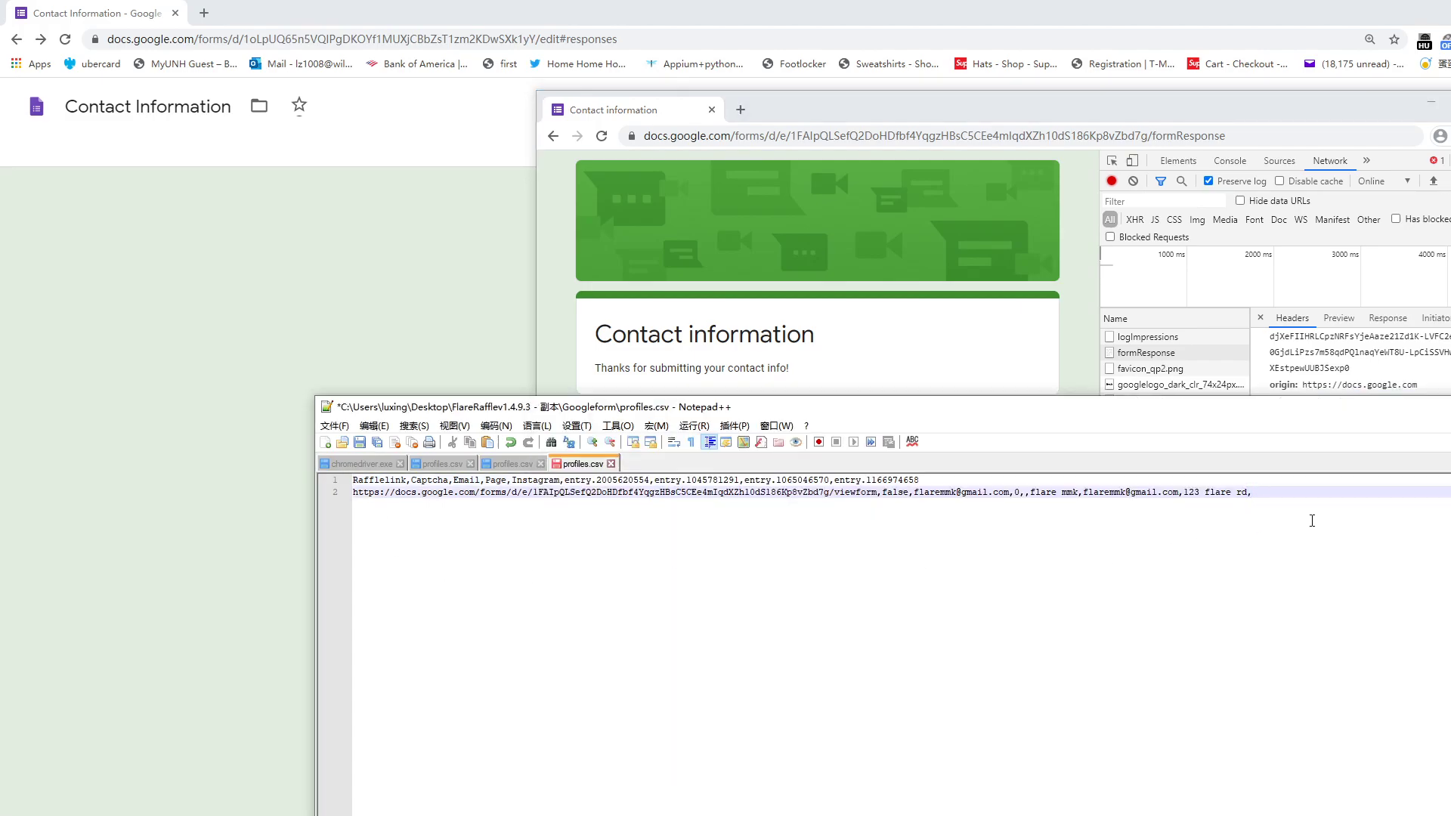
# Step: Append entry.839337160 to the header and the phone value and 'I love mmk' to line 2
pyautogui.click(1404, 372)
pyautogui.doubleClick(1285, 724)
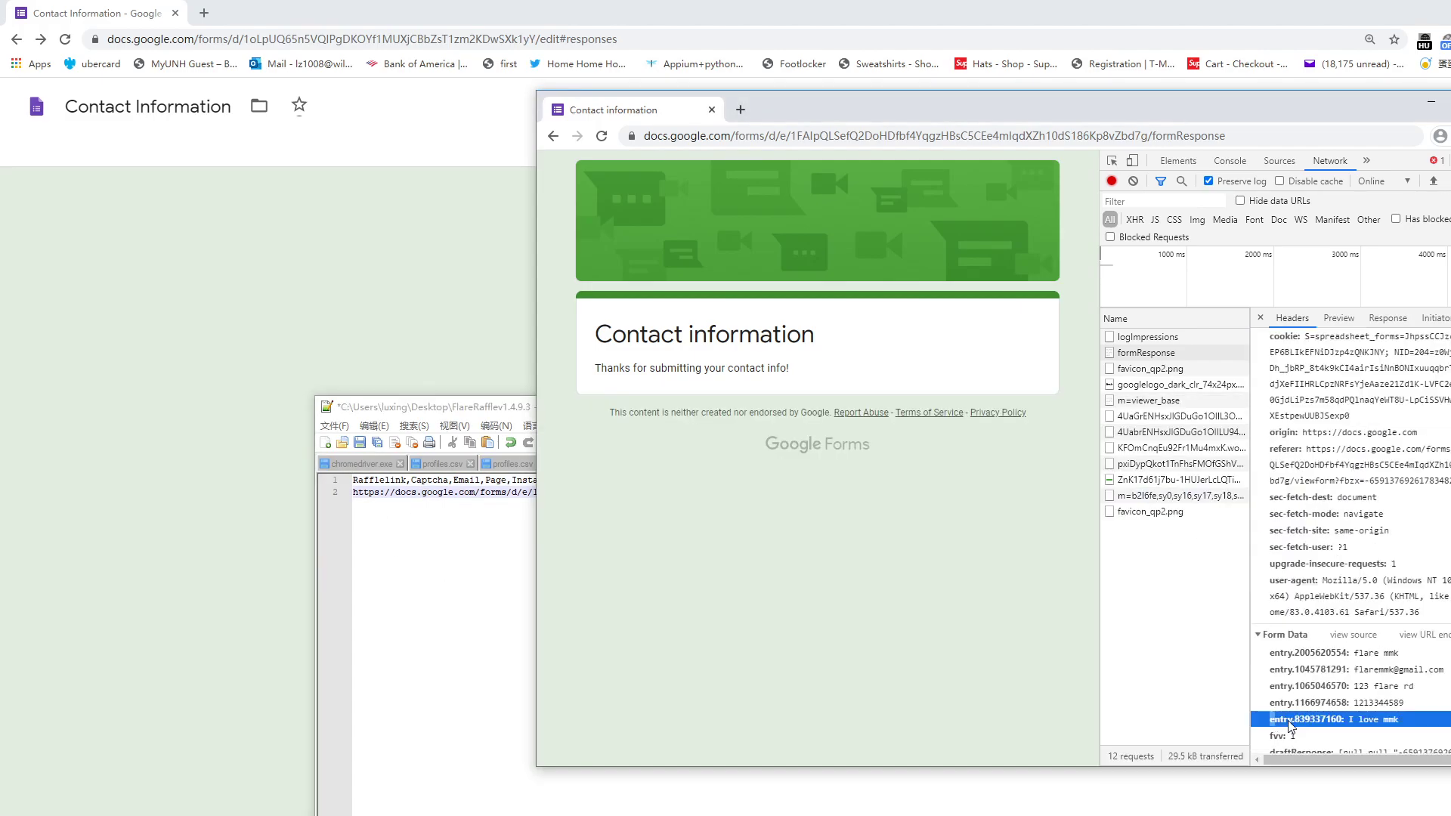
pyautogui.hotkey('alt', 'Tab')
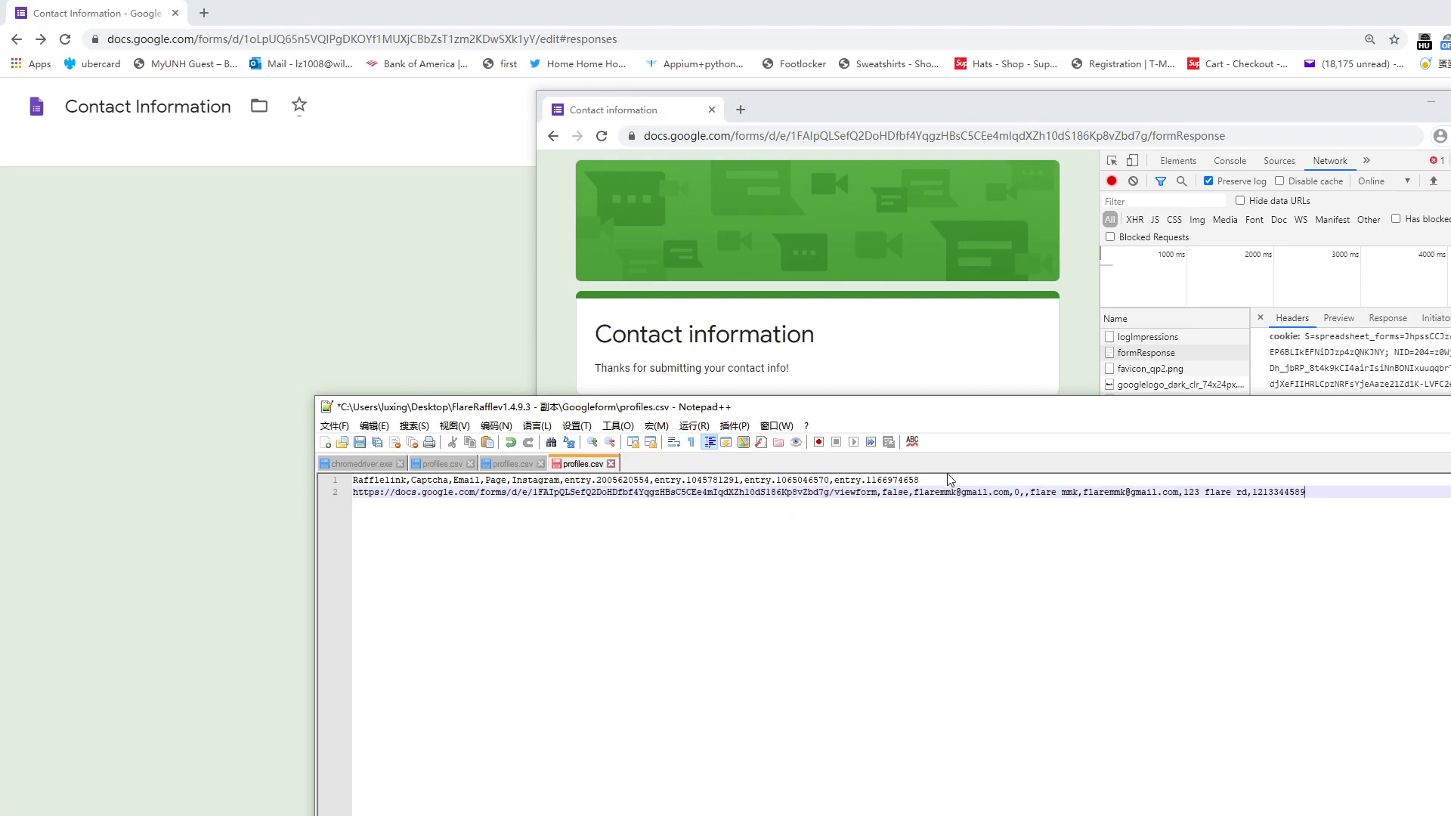
pyautogui.click(950, 479)
pyautogui.write(',')
pyautogui.write('entry.839337160')
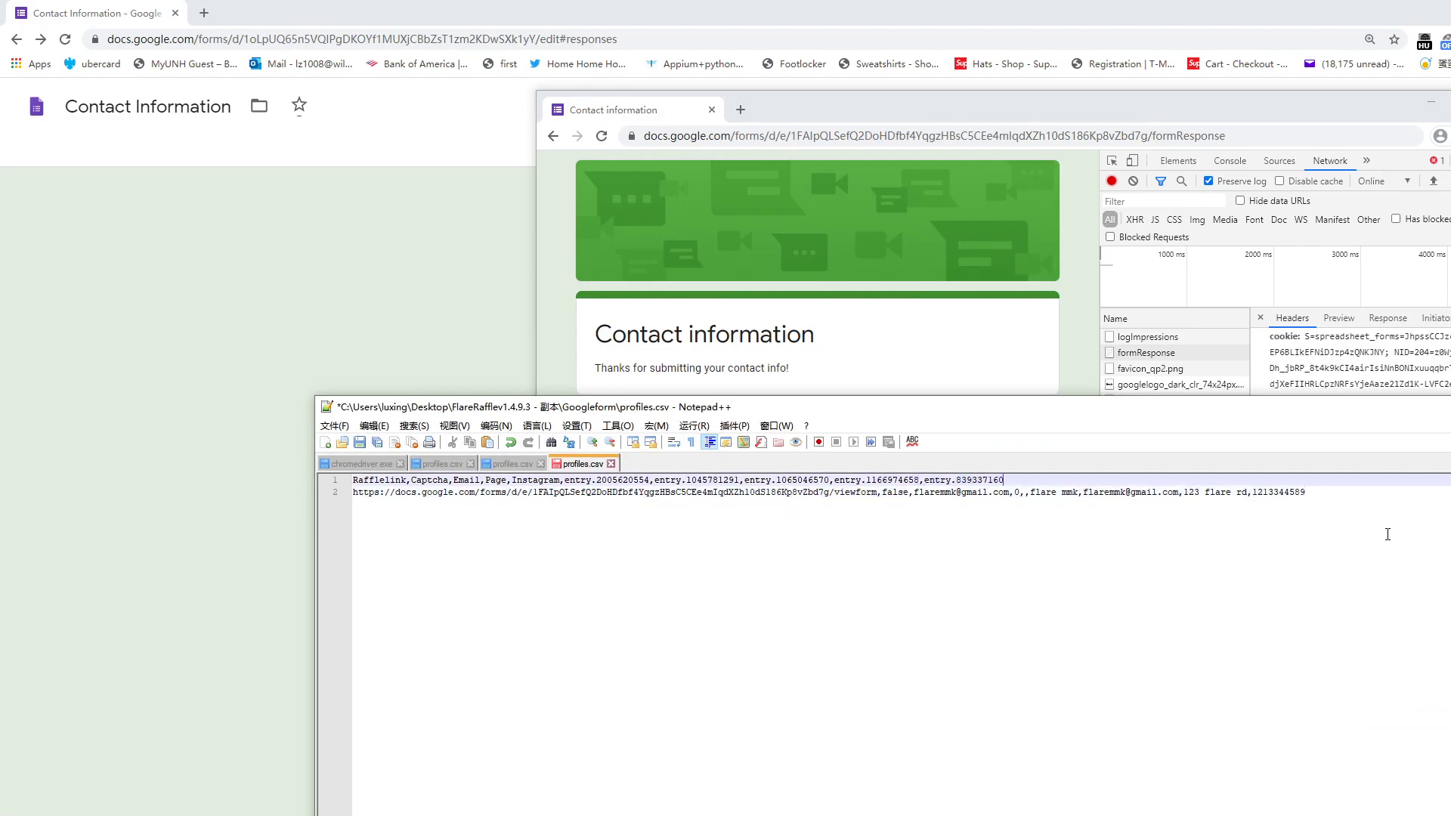
pyautogui.click(1325, 499)
pyautogui.write('entry.839337160')
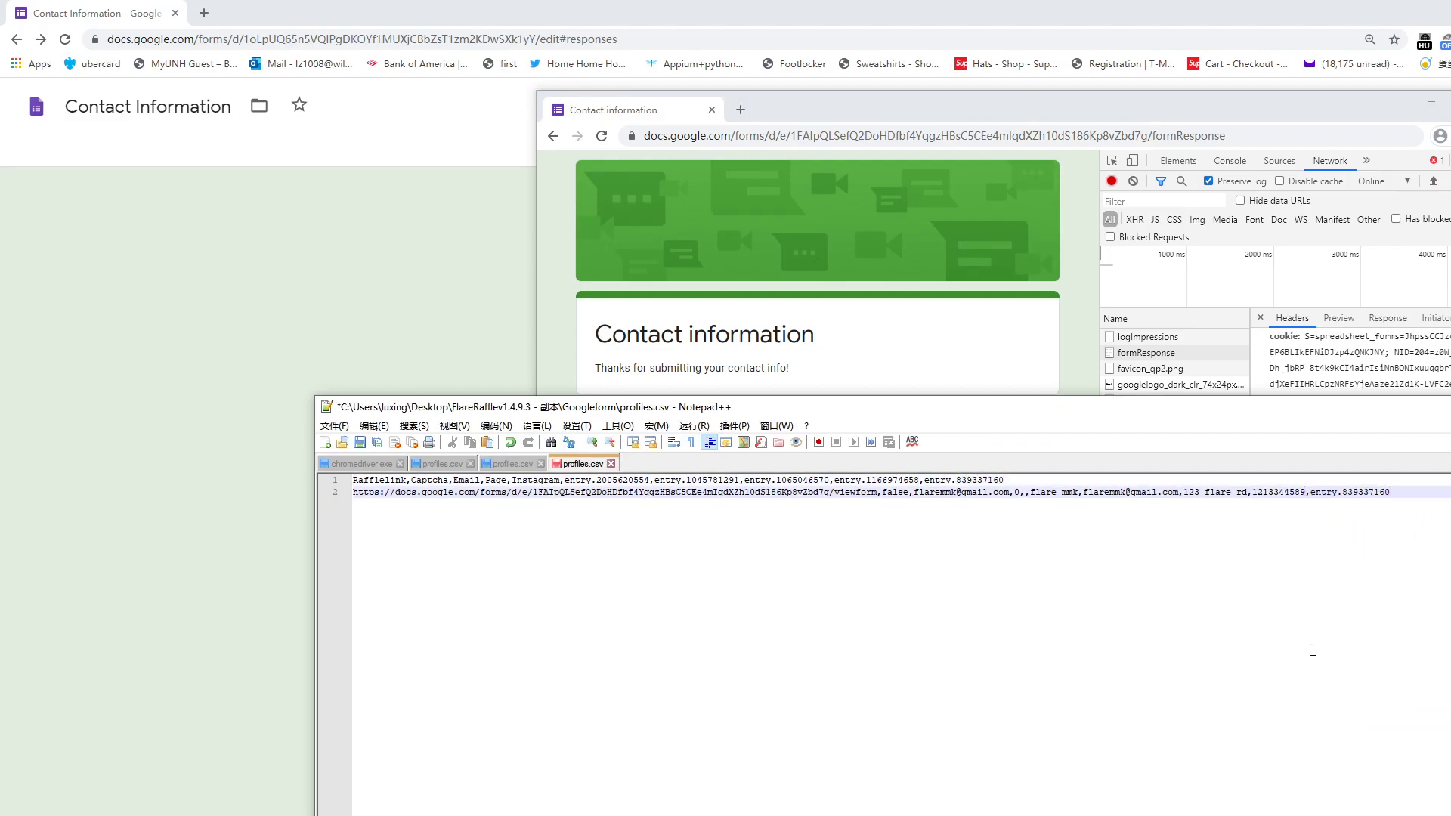
pyautogui.click(1361, 391)
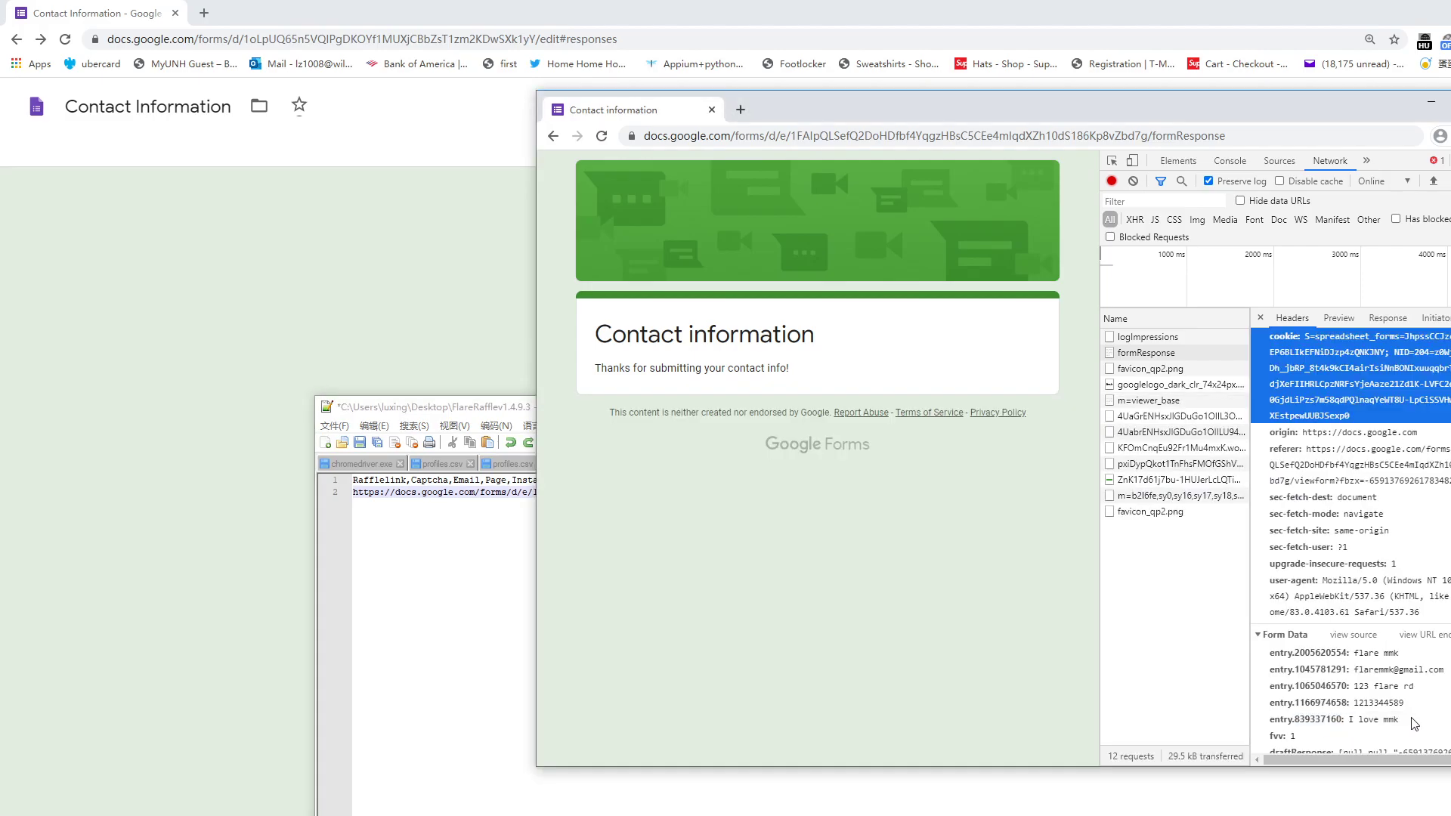
pyautogui.moveTo(1415, 722); pyautogui.dragTo(1349, 722)
pyautogui.hotkey('ctrl', 'c')
pyautogui.click(474, 608)
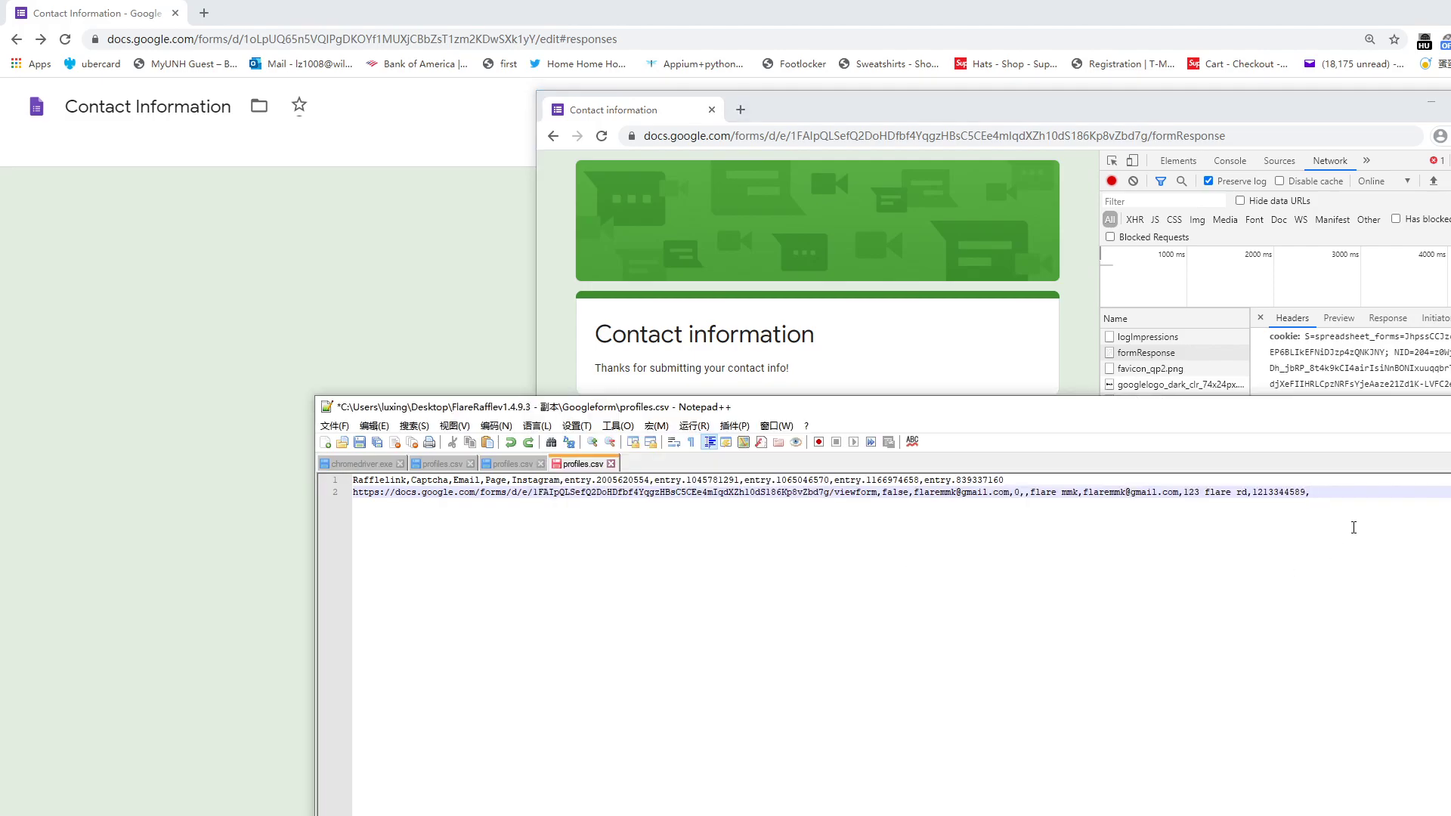
pyautogui.hotkey('ctrl', 'v')
# Step: Move the DevTools window left and dock profiles.csv along the screen bottom under Form Data
pyautogui.moveTo(902, 406); pyautogui.dragTo(1354, 464)
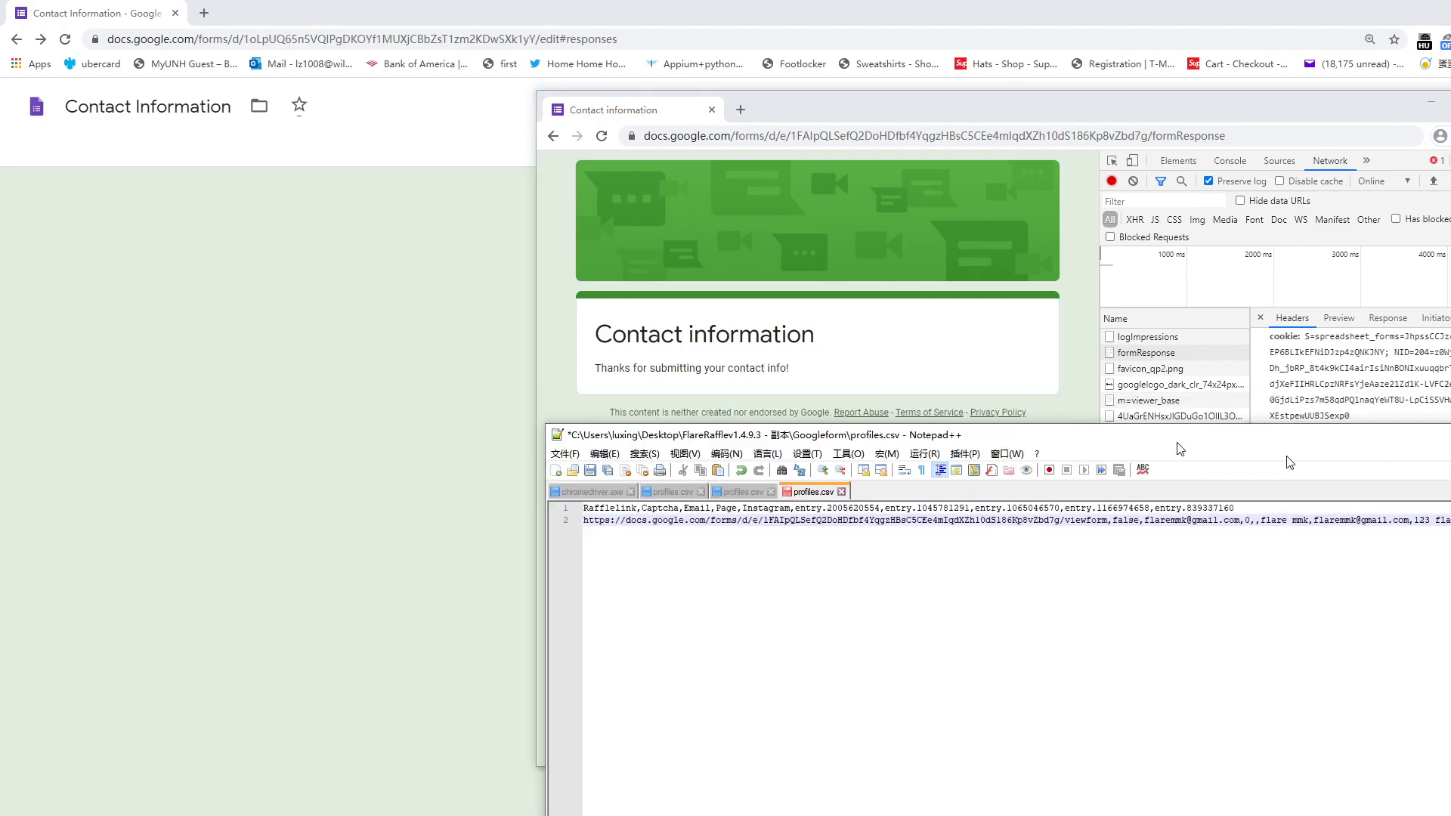
pyautogui.moveTo(1213, 96); pyautogui.dragTo(605, 169)
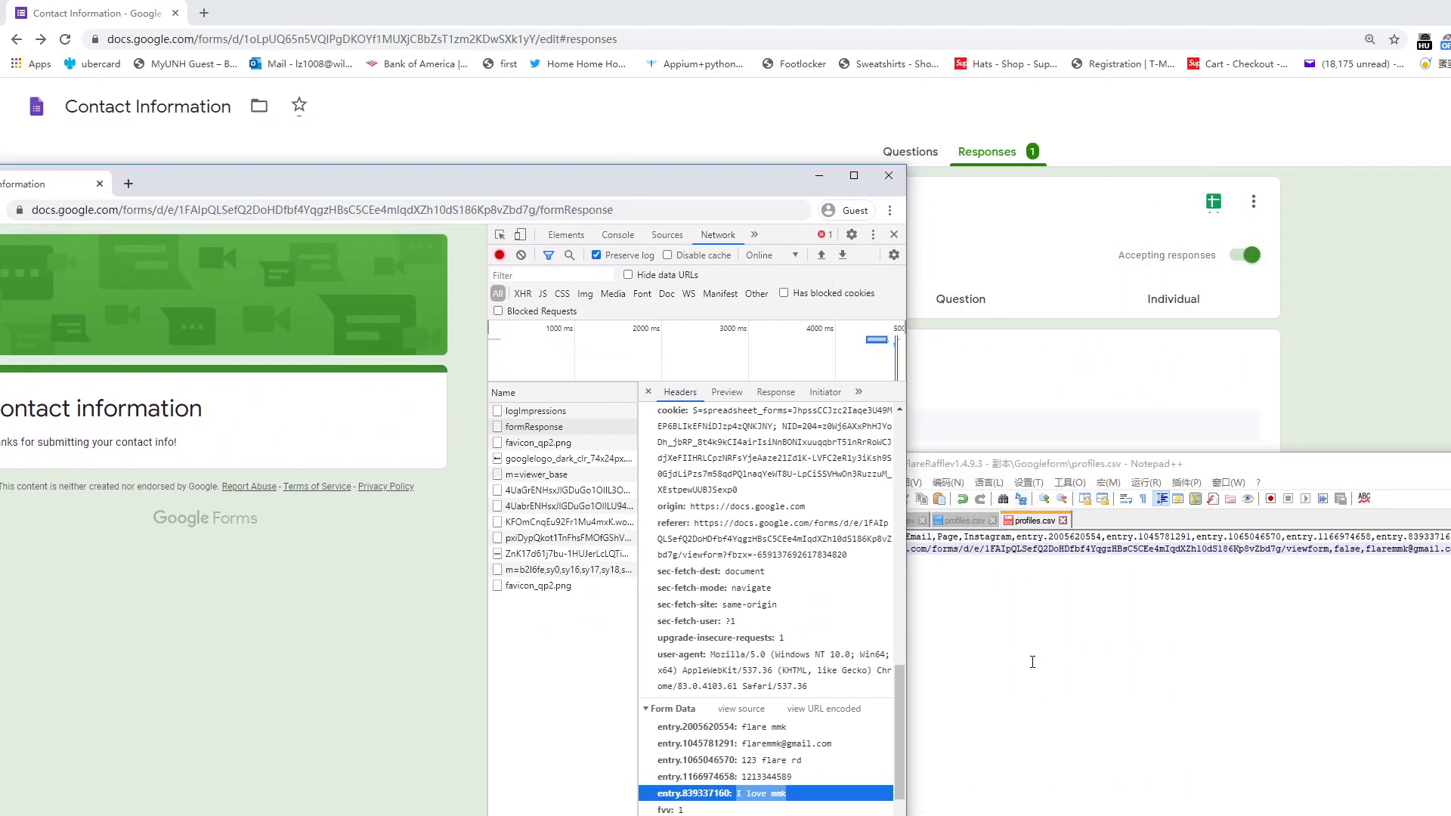
pyautogui.click(1035, 661)
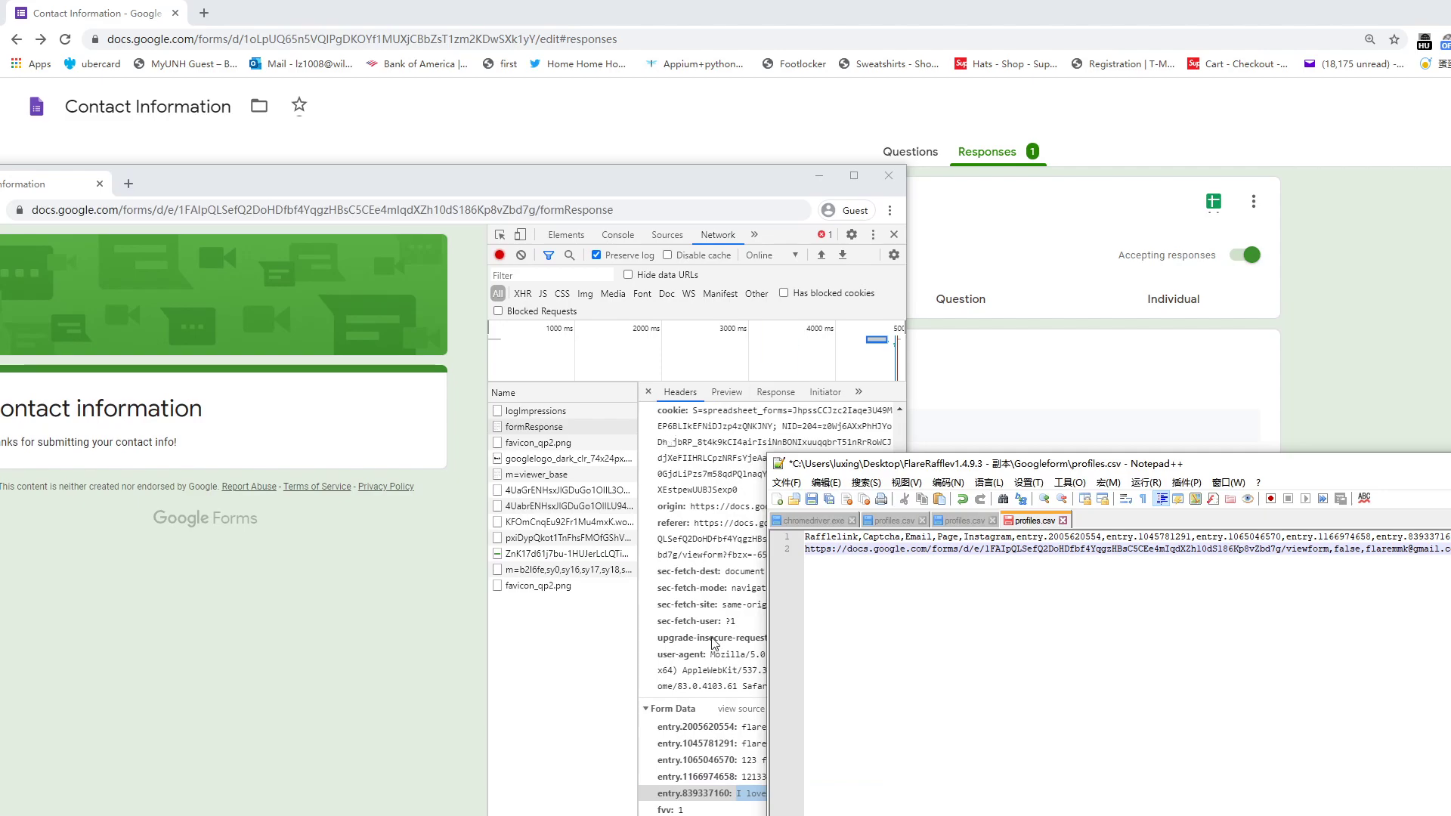
pyautogui.moveTo(1164, 468)
pyautogui.mouseDown()
pyautogui.moveTo(684, 518)
pyautogui.moveTo(704, 515)
pyautogui.mouseUp()
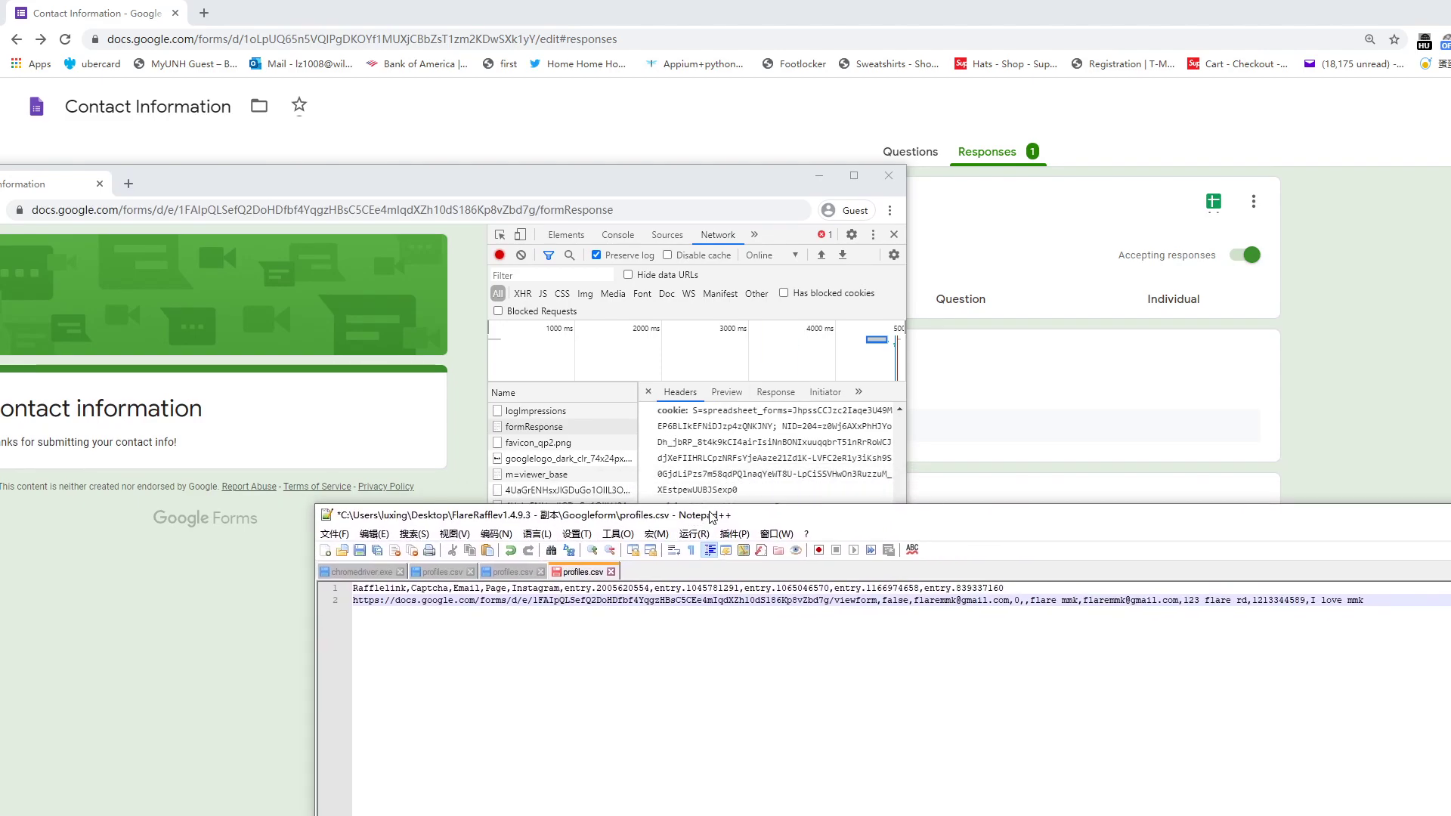
pyautogui.moveTo(788, 166); pyautogui.dragTo(650, 80)
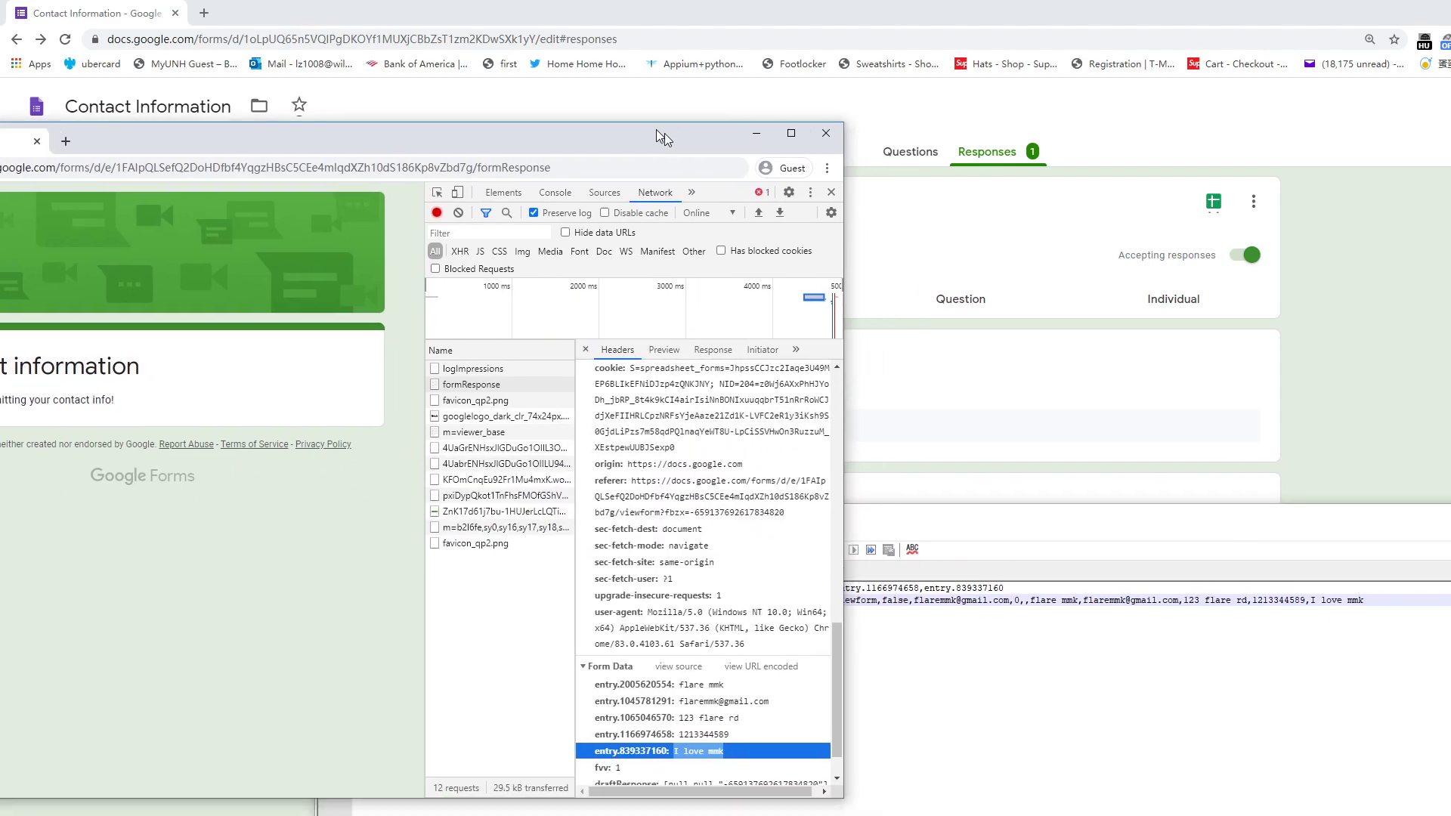
pyautogui.scroll(-1, 590, 605)
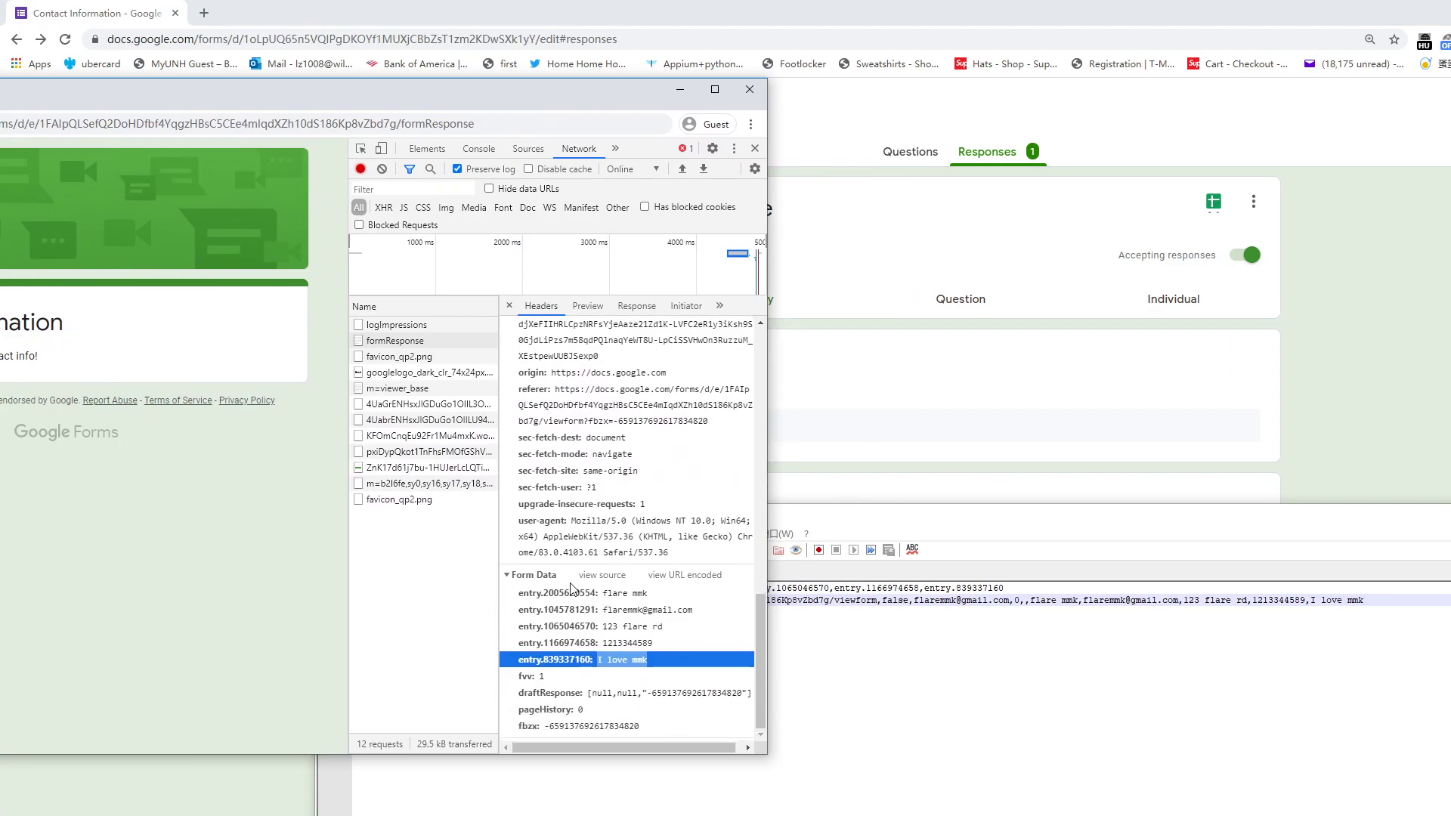
pyautogui.click(857, 531)
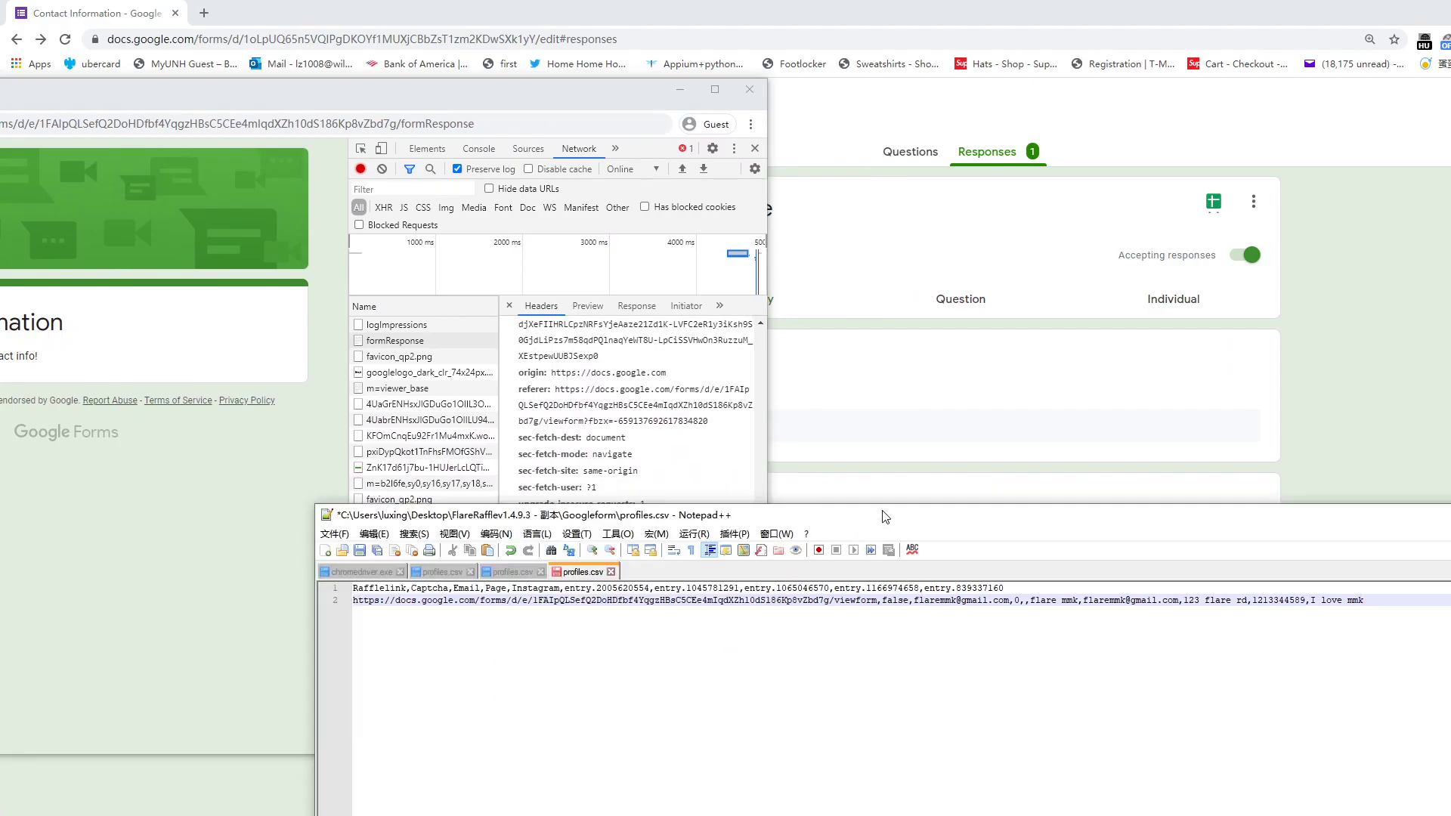
pyautogui.moveTo(892, 517); pyautogui.dragTo(930, 702)
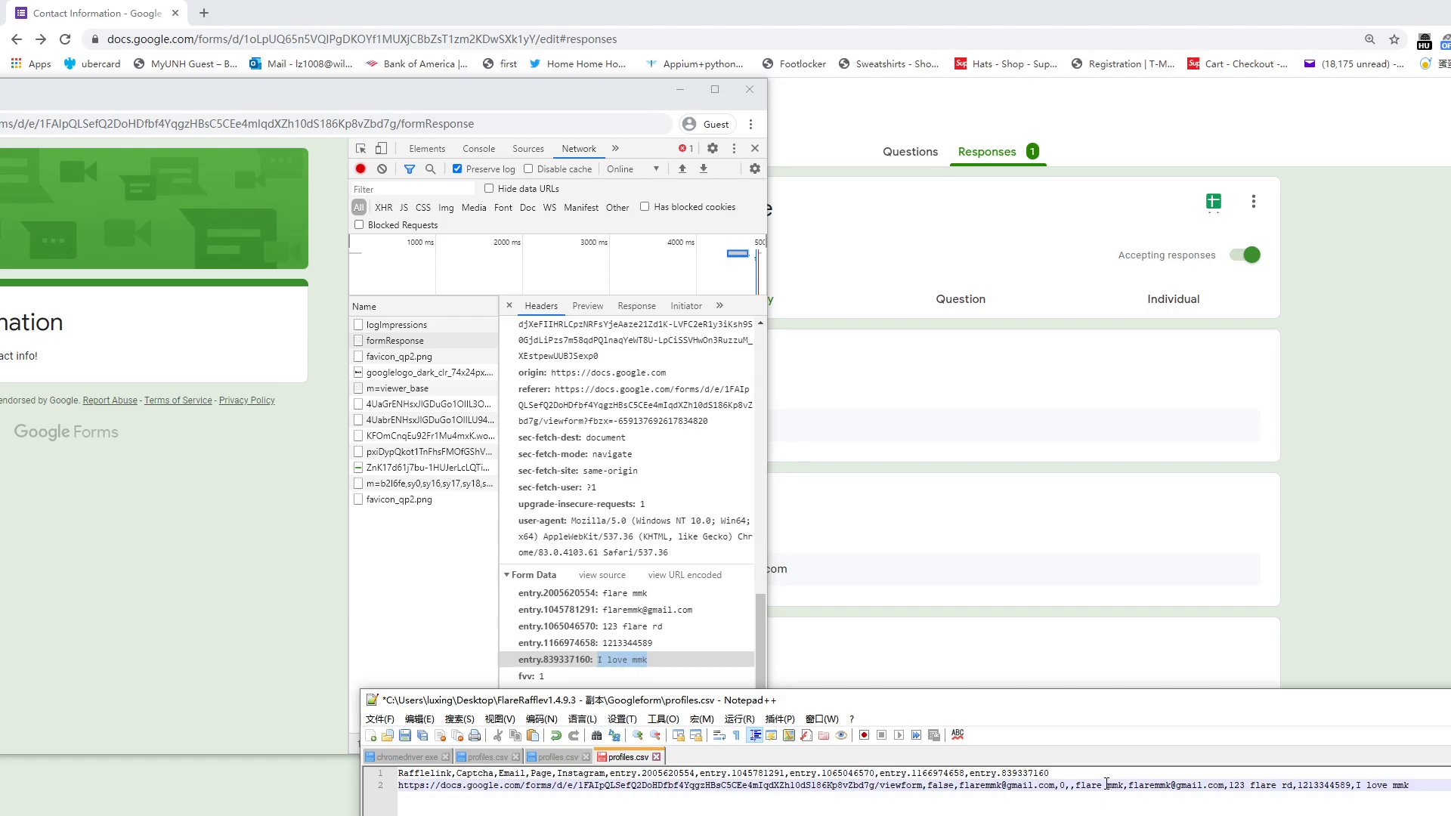
# Step: Insert a 2 into each of the five line-2 values and save profiles.csv
pyautogui.write('2')
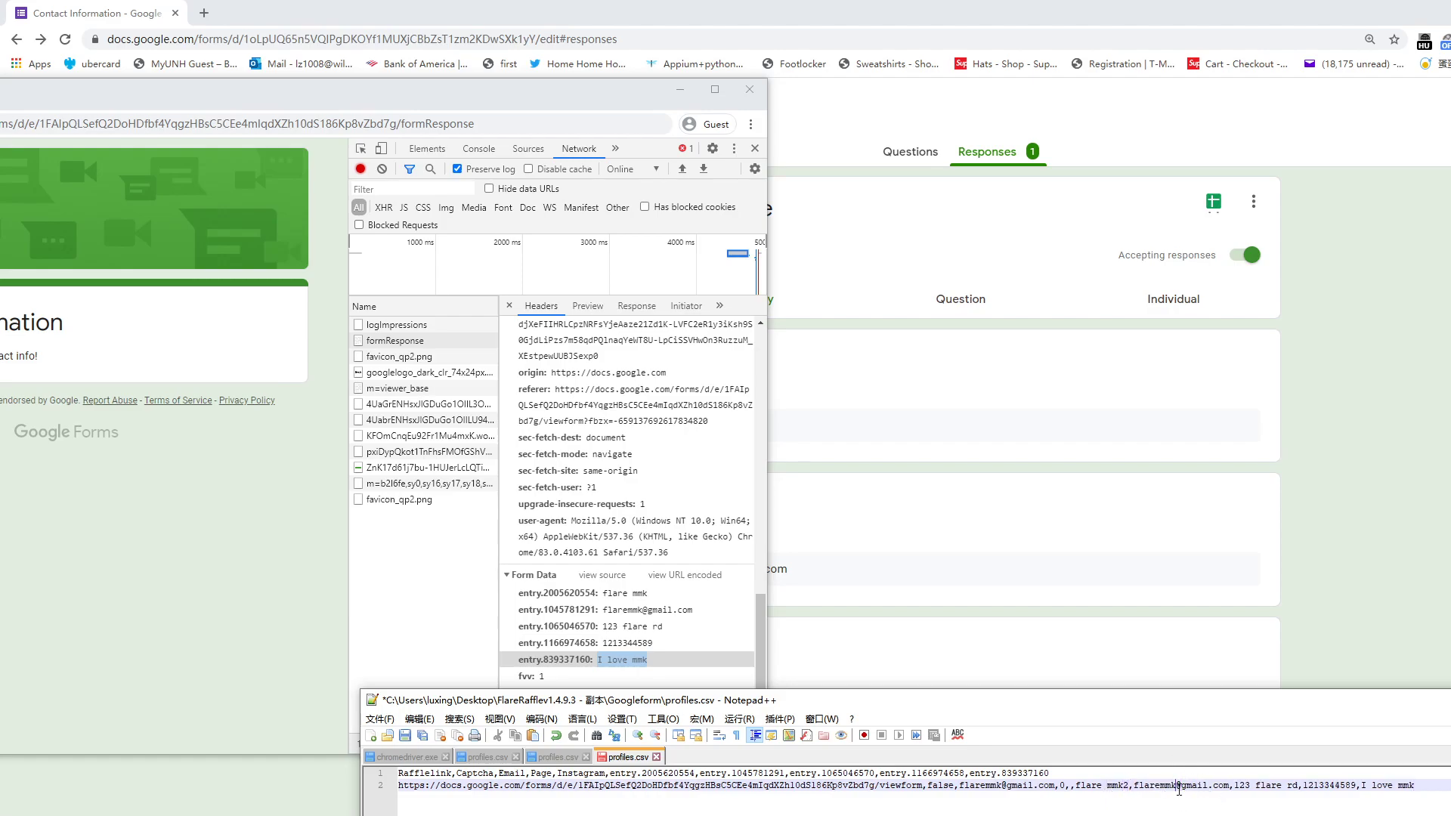
pyautogui.click(1178, 786)
pyautogui.write('2')
pyautogui.click(1256, 786)
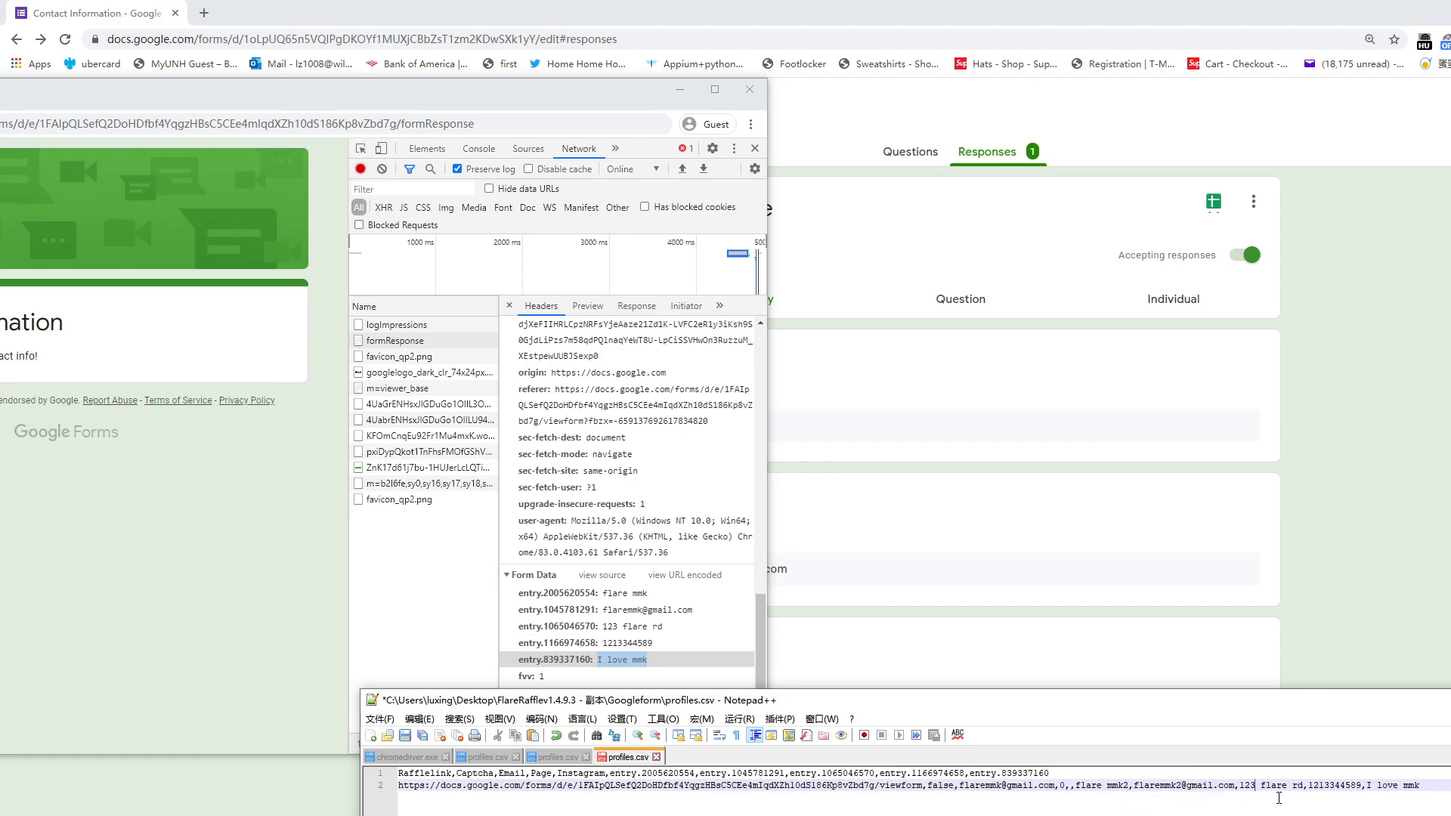
pyautogui.write('2')
pyautogui.click(1315, 786)
pyautogui.write('2')
pyautogui.click(1433, 786)
pyautogui.write('2')
pyautogui.hotkey('ctrl', 's')
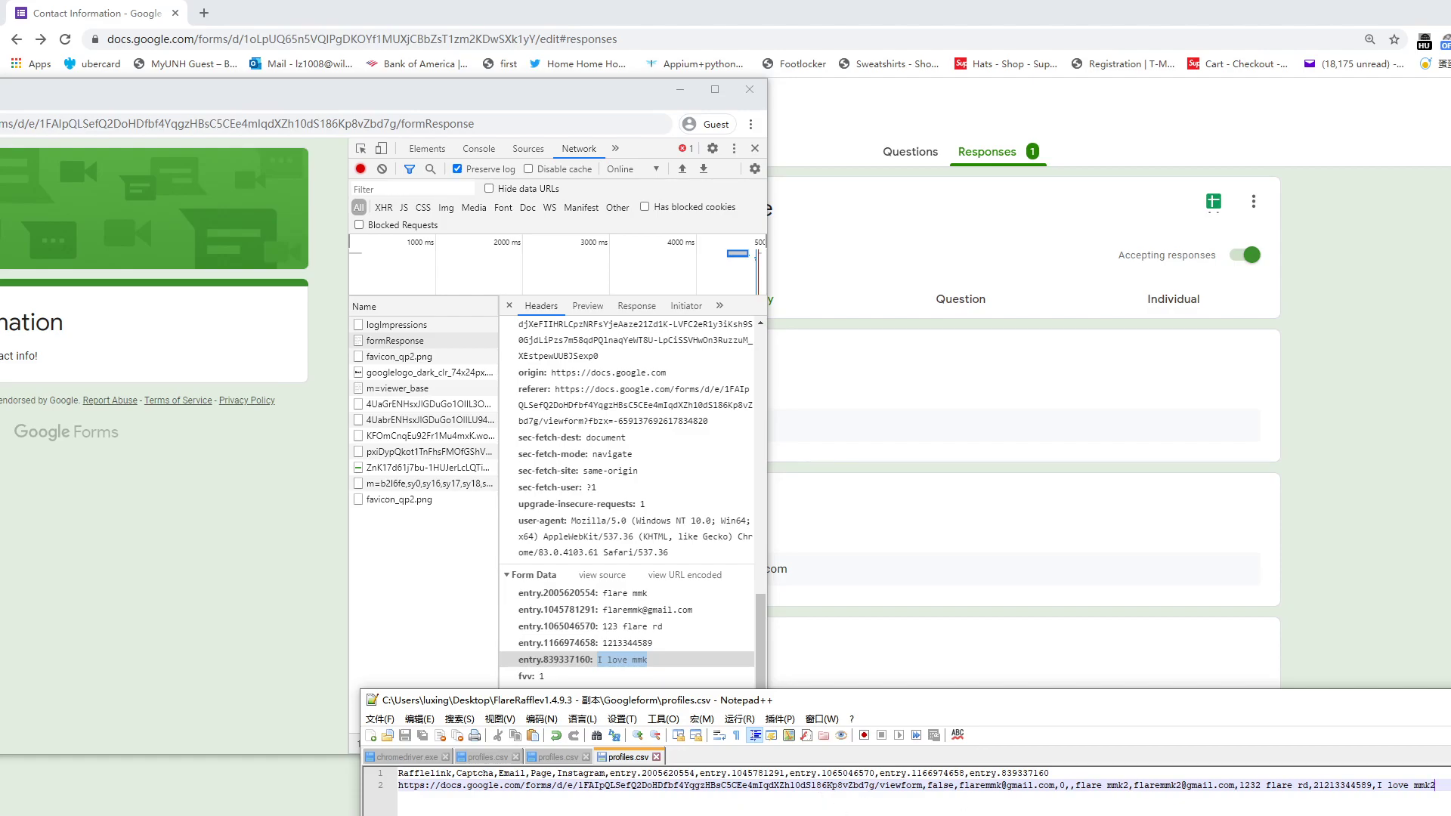
pyautogui.hotkey('alt', 'Tab')
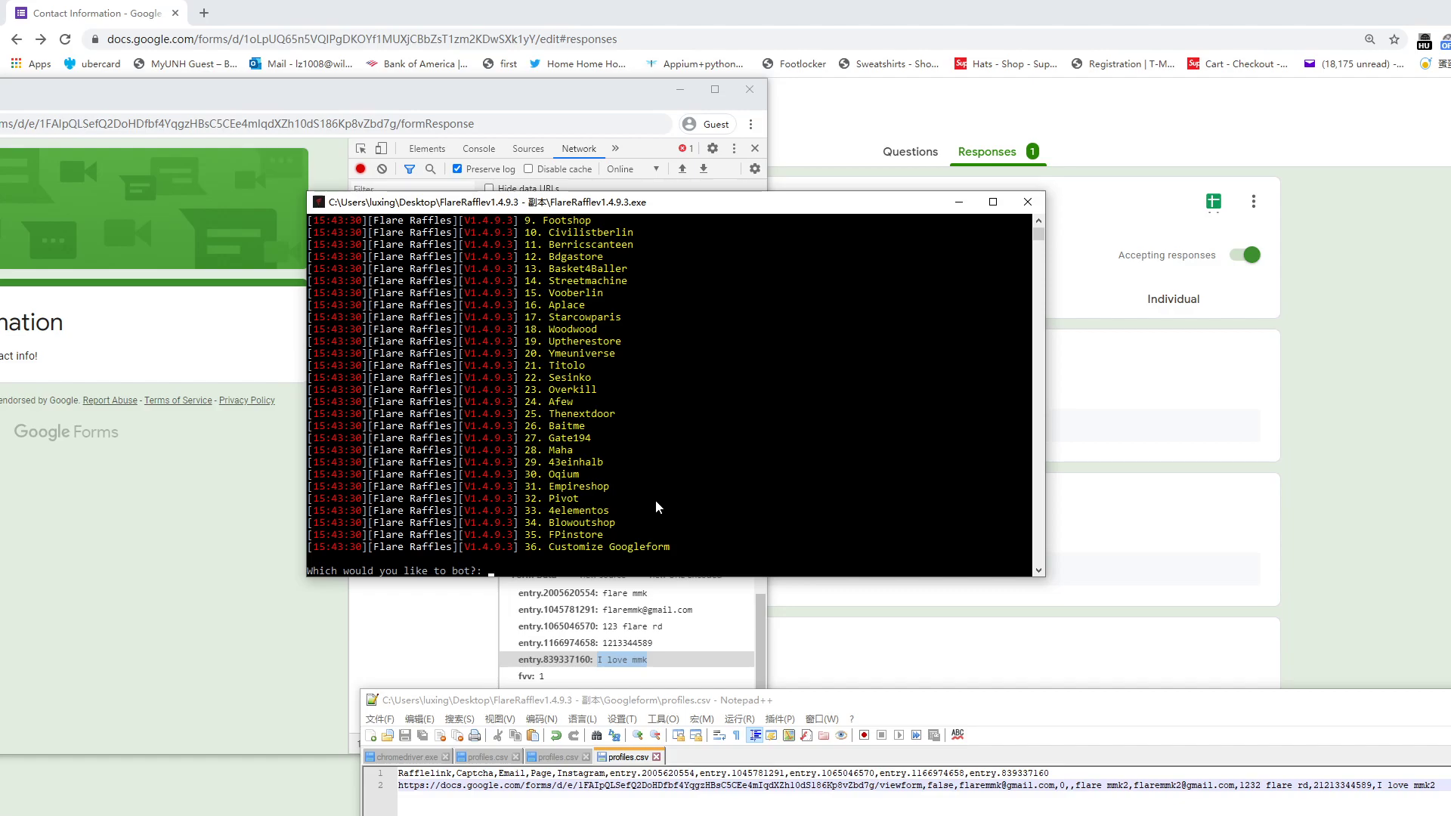
# Step: Run FlareRaffles option 36, Customize Googleform, to submit a second form response
pyautogui.write('36')
pyautogui.press('Return')
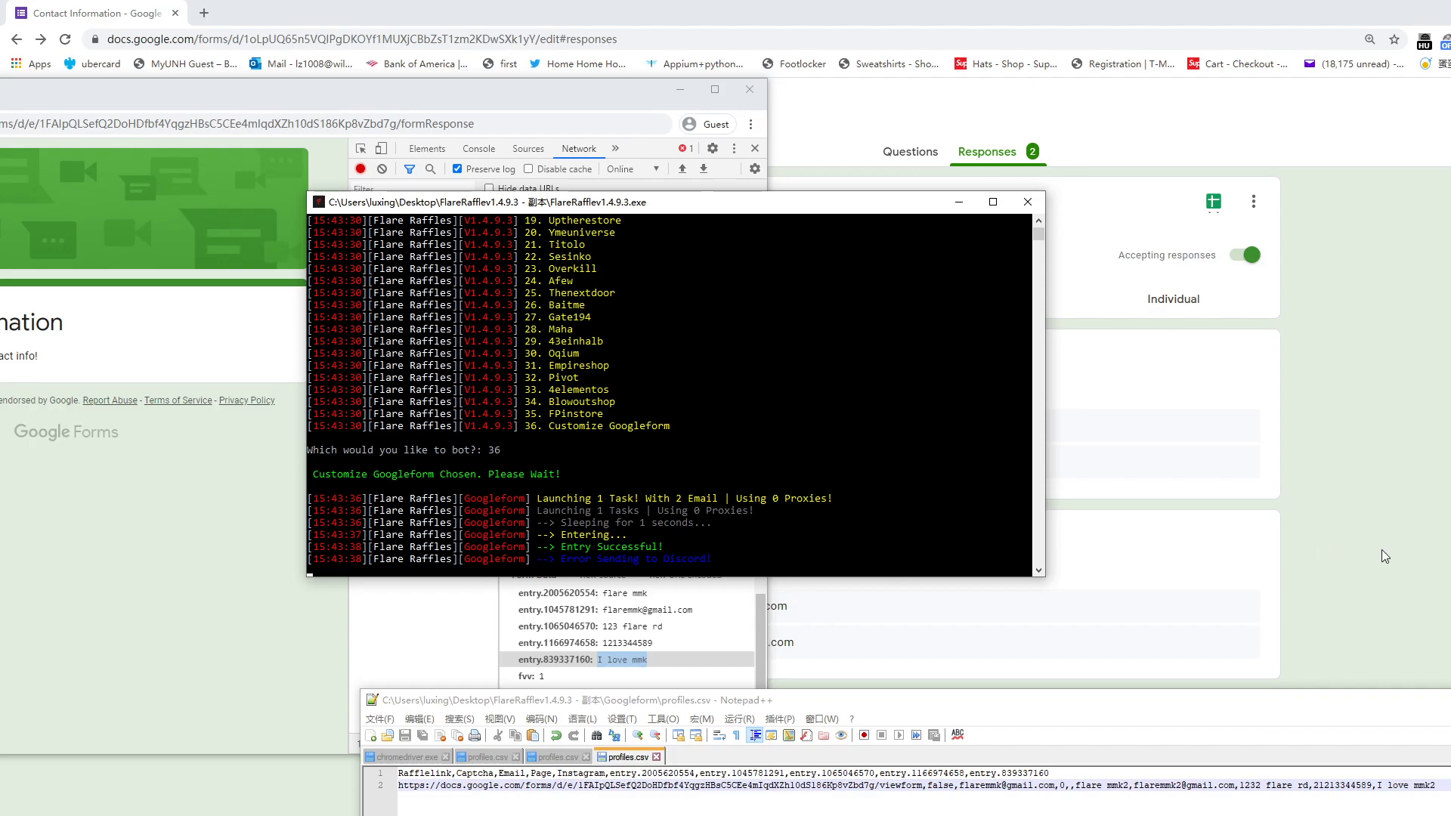
pyautogui.click(1368, 450)
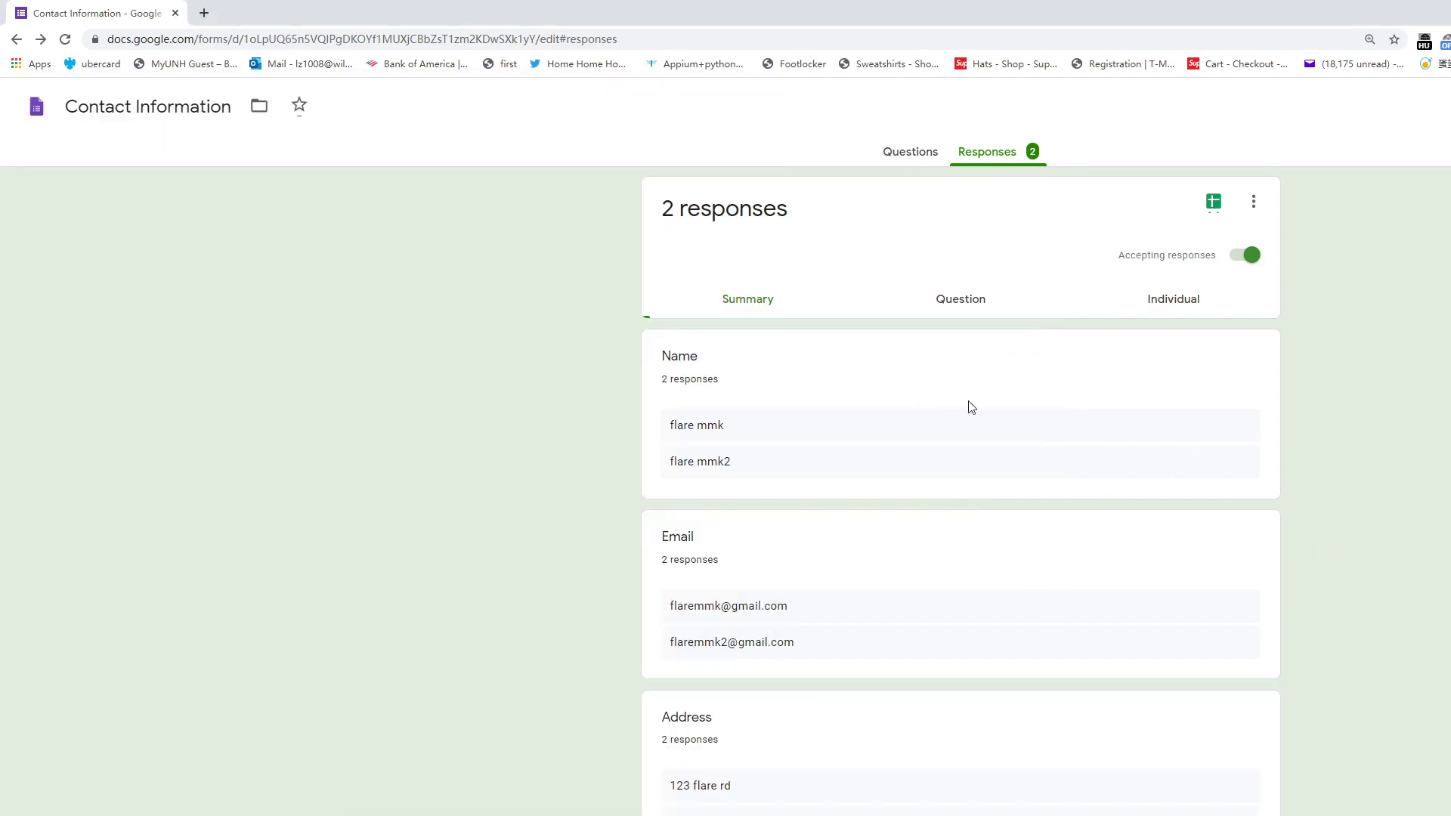
pyautogui.scroll(-2, 750, 295)
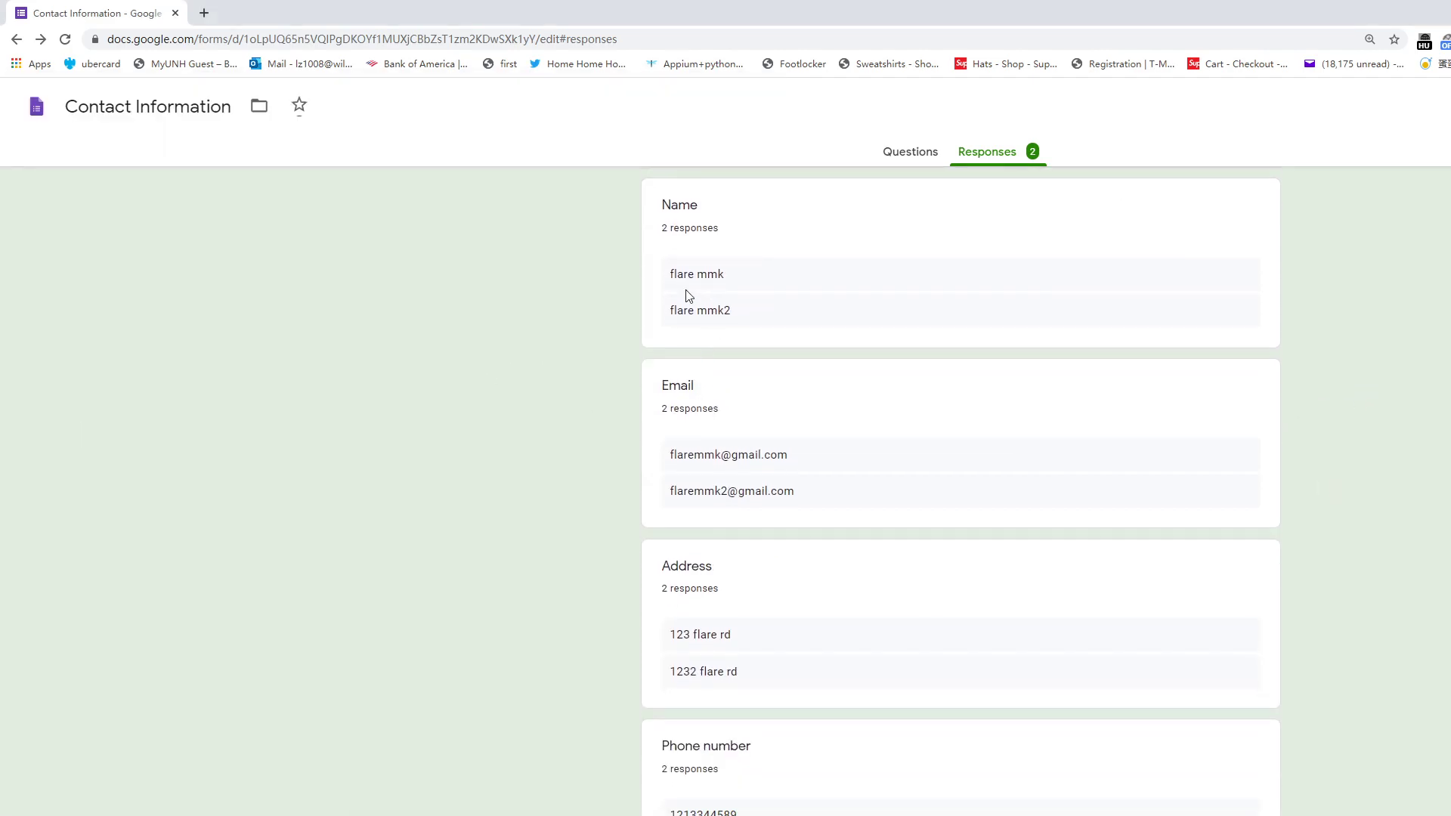
pyautogui.moveTo(732, 278); pyautogui.dragTo(669, 274)
pyautogui.scroll(-1, 733, 448)
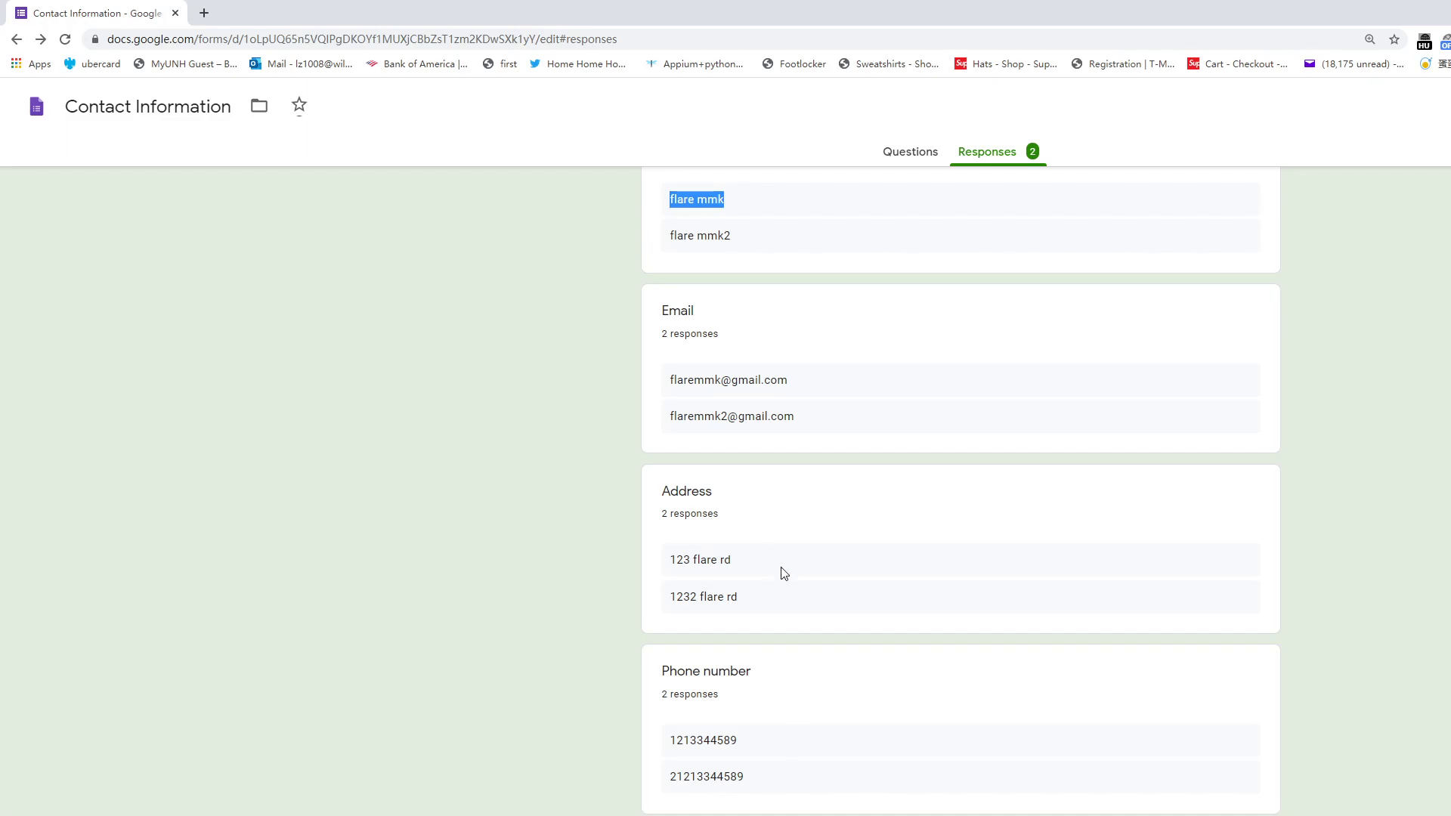
pyautogui.scroll(2, 722, 432)
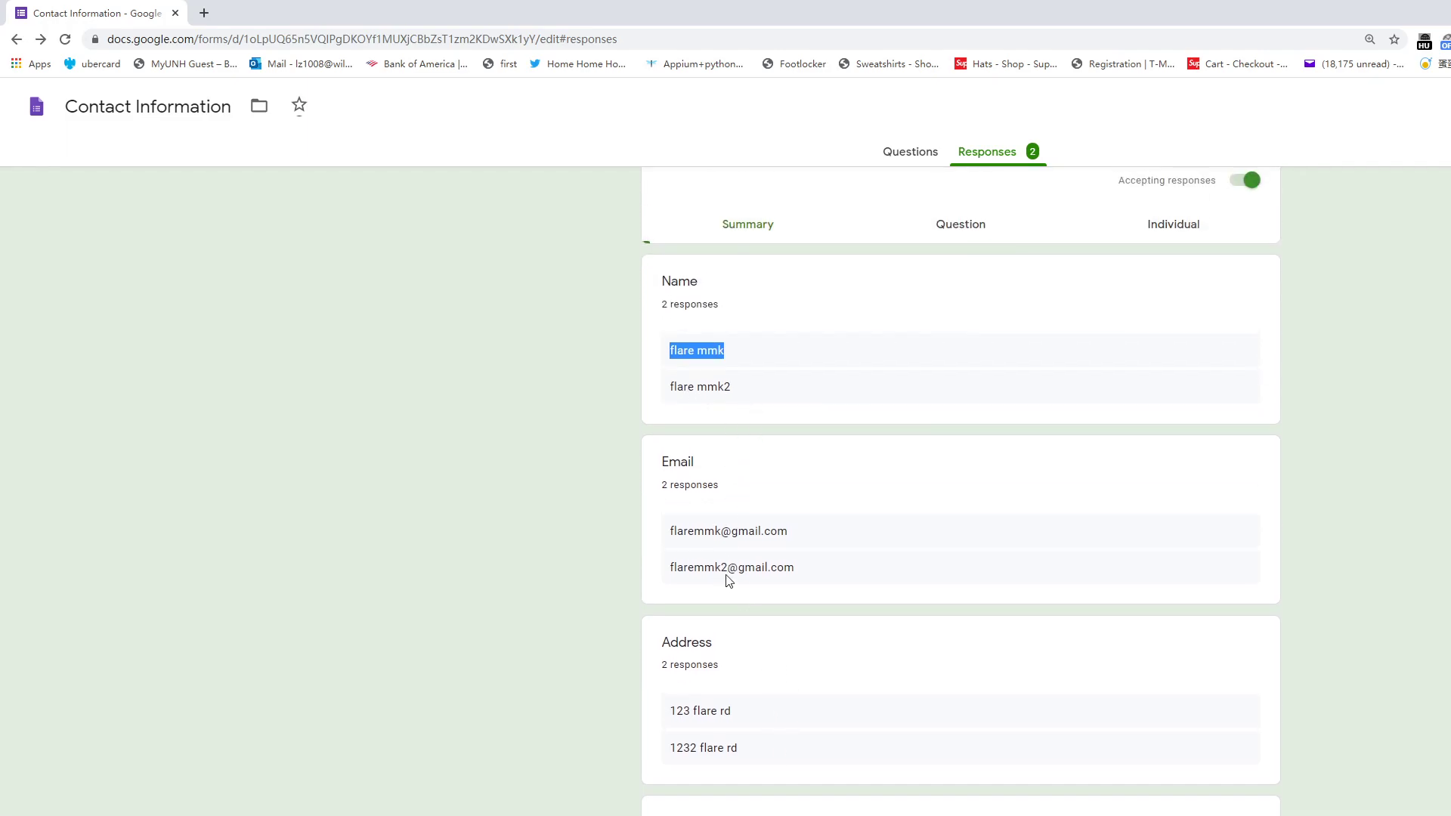